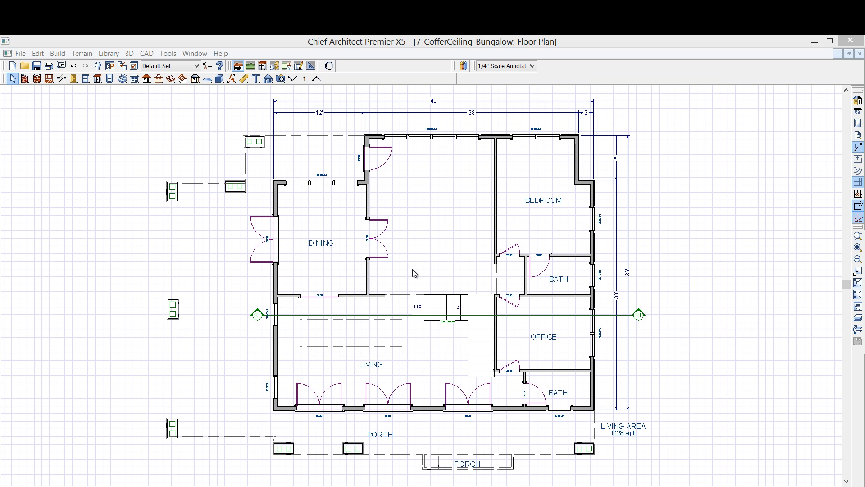
Set the room type of the unlabelled room between the dining room and bedroom to Kitchen.
middle_click_drag(598, 281, 591, 293)
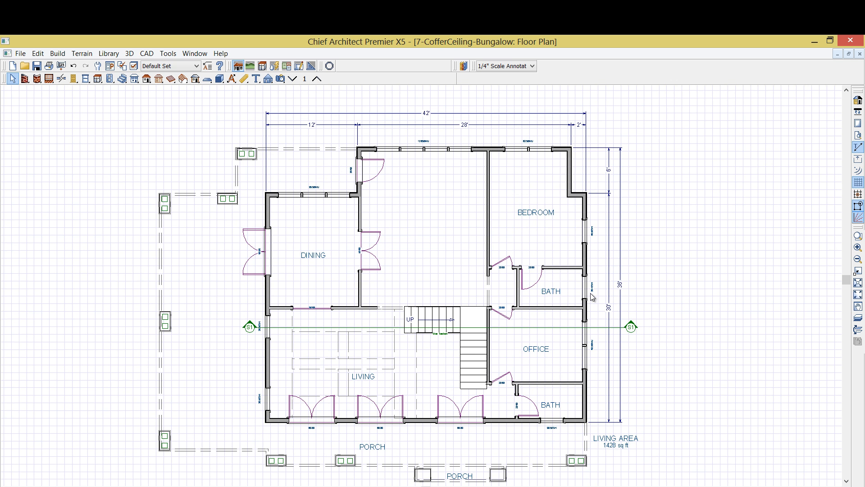
left_click(397, 249)
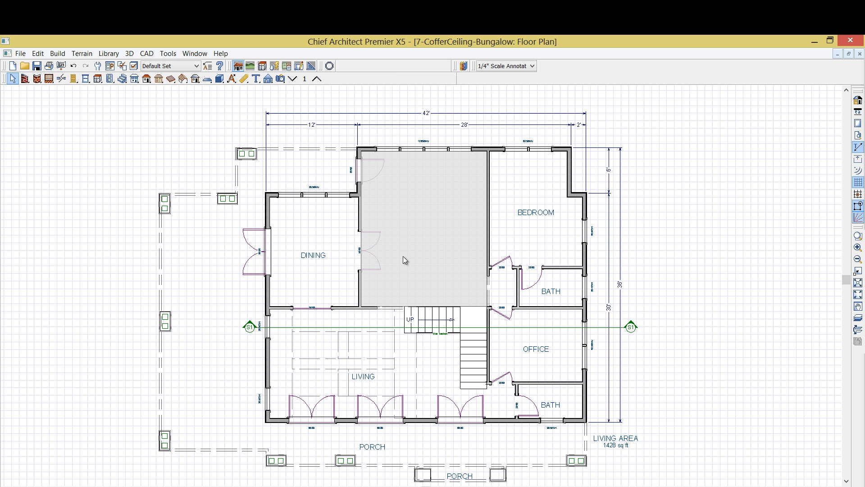
double_click(403, 256)
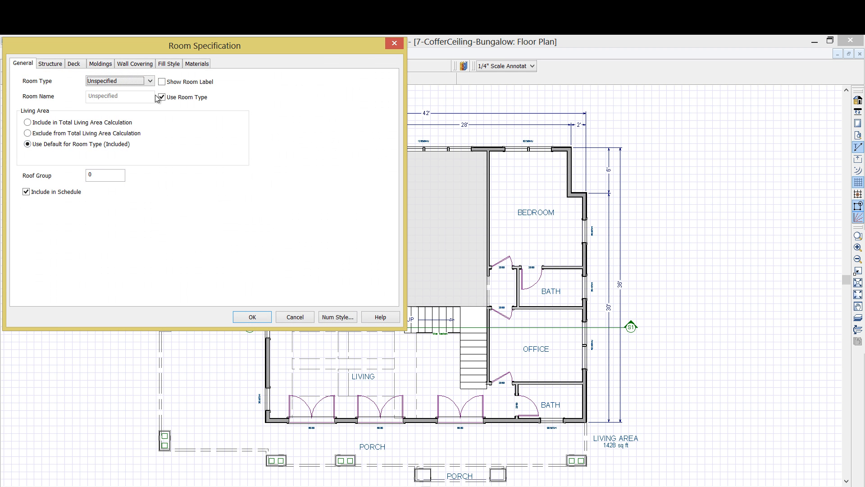
left_click(150, 82)
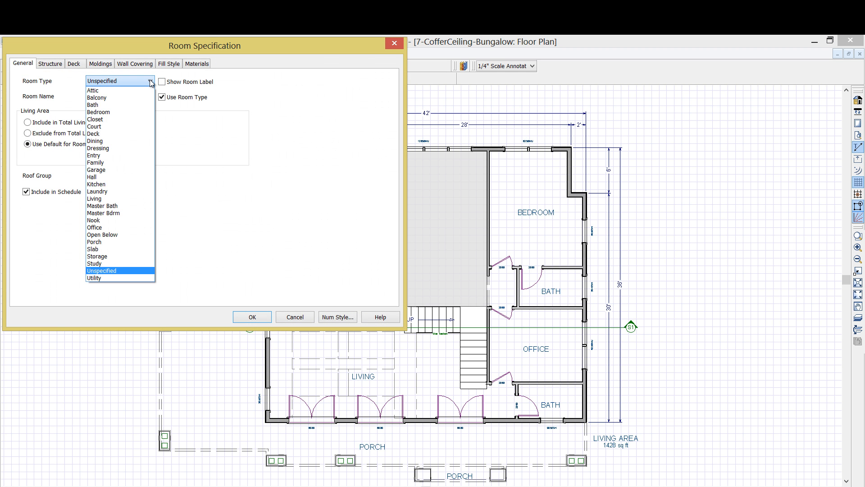
left_click(119, 185)
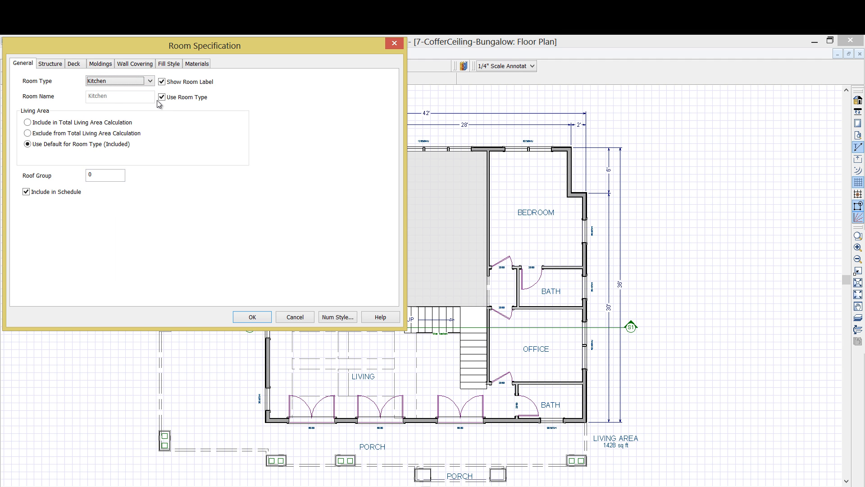
left_click(50, 63)
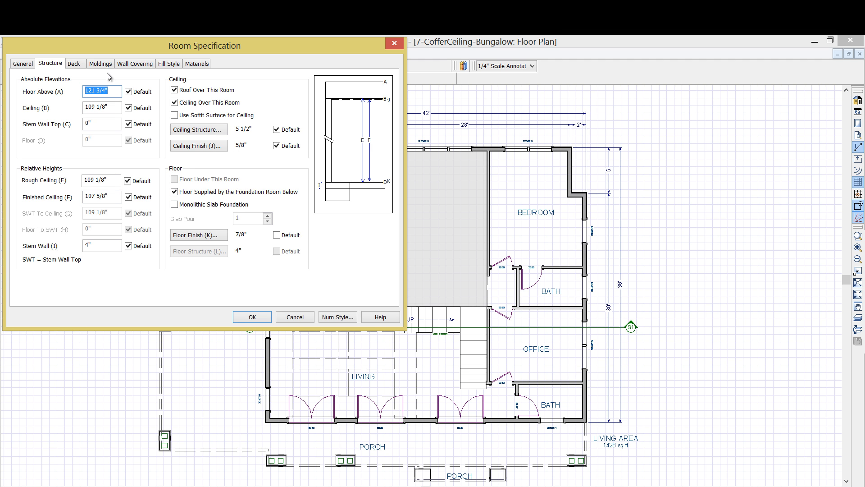
left_click(260, 320)
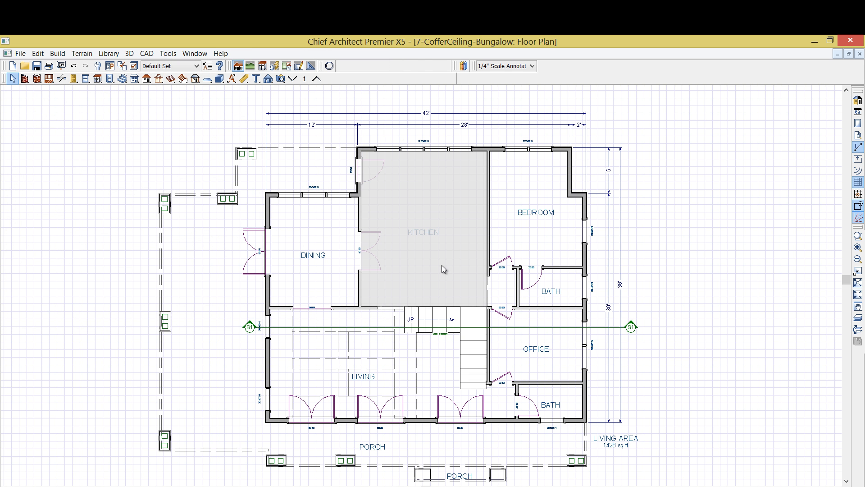
scroll(439, 266, "up", 1)
middle_click_drag(437, 260, 430, 274)
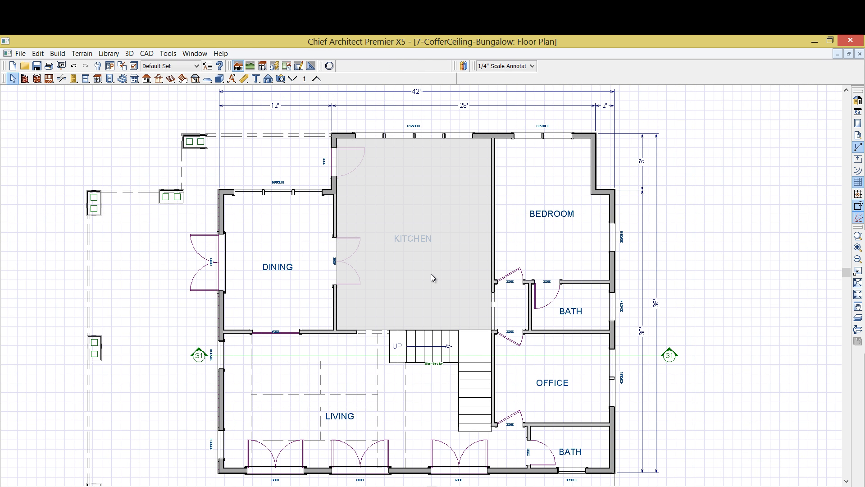
key("Escape")
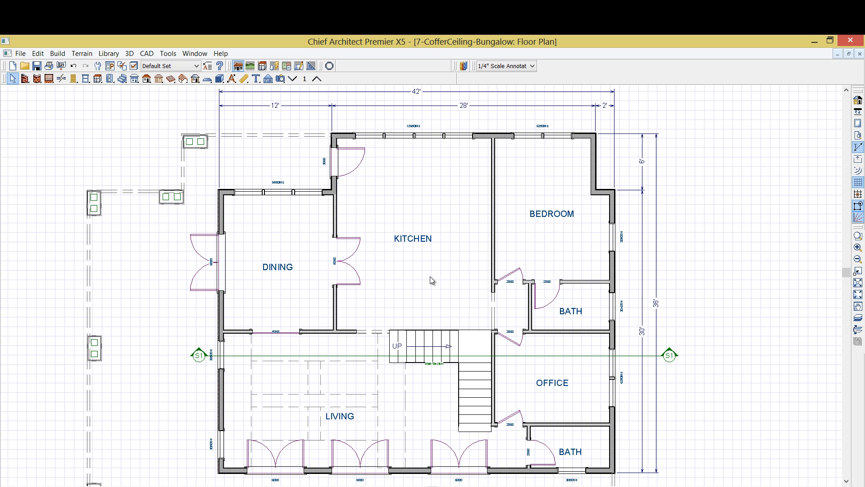
Create a perspective floor overview of the house and orient it for a close view of the kitchen's long interior wall.
left_click(281, 79)
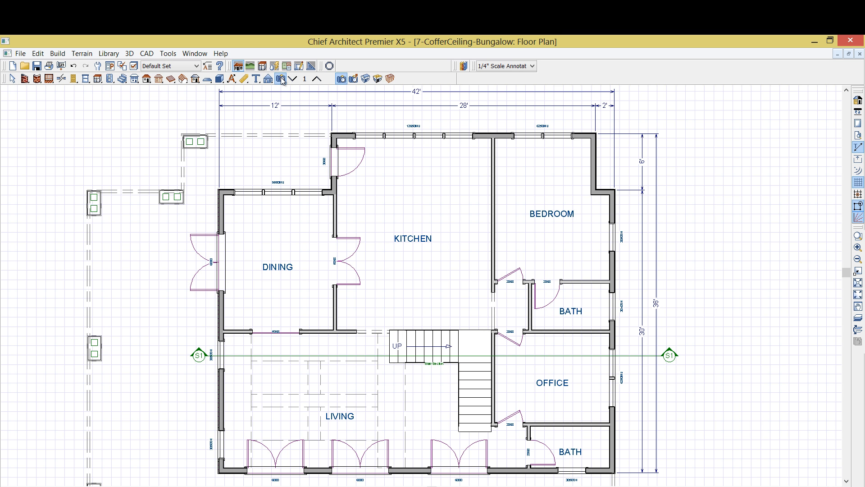
left_click(378, 80)
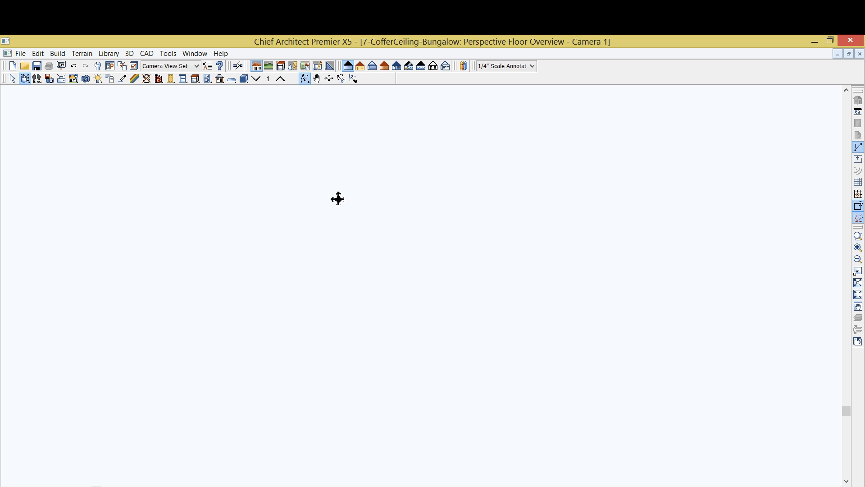
left_click_drag(338, 197, 535, 238)
scroll(388, 251, "up", 5)
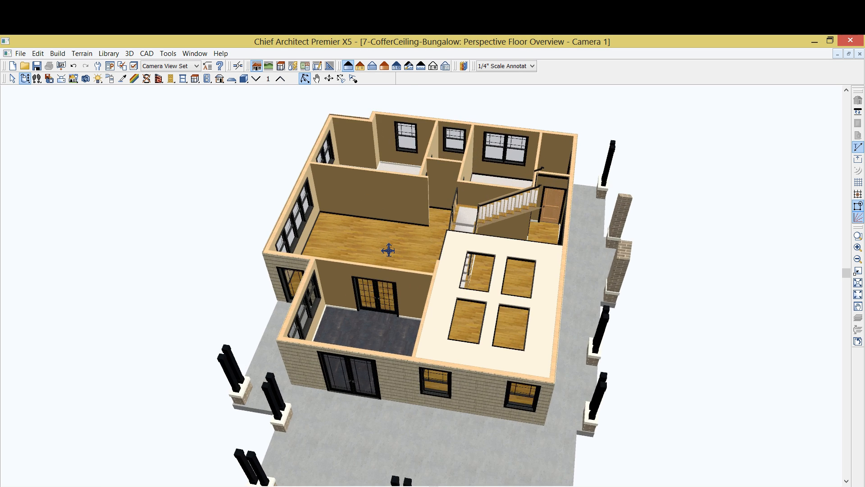
scroll(387, 251, "up", 5)
scroll(383, 250, "up", 3)
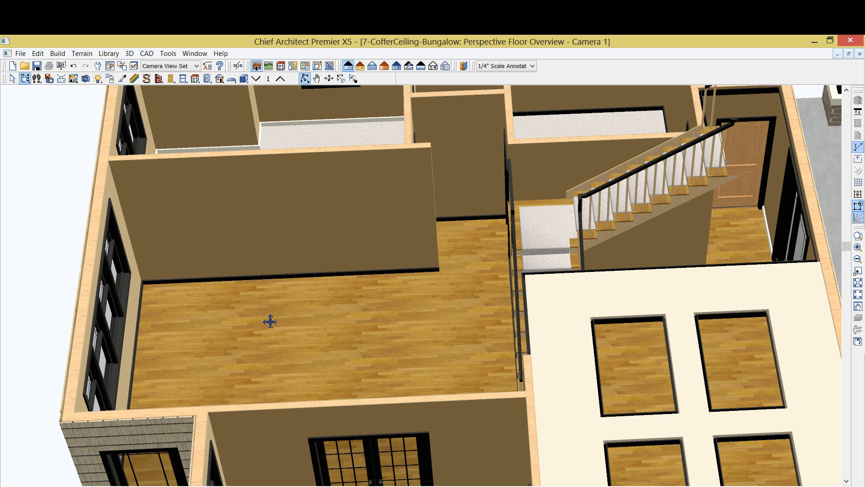
scroll(270, 322, "up", 1)
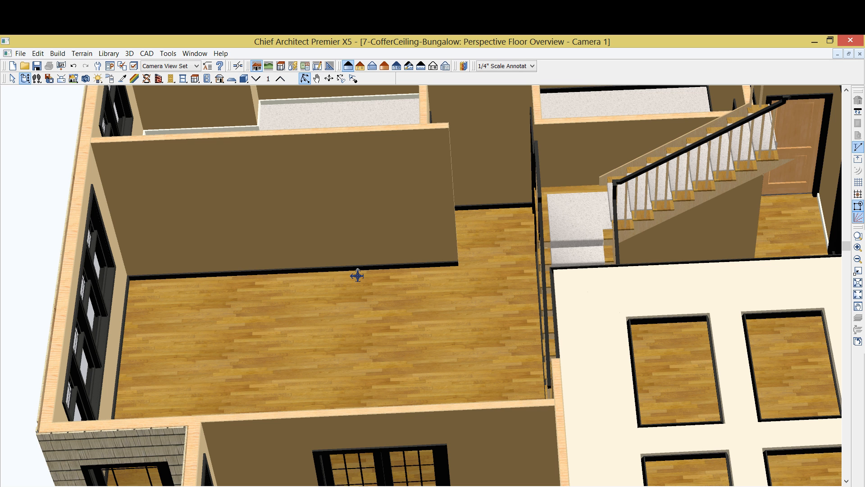
Place the Range Commercial 48" from the ~Modern-Bungalow Kitchen folder of the user catalog against the kitchen's long interior wall.
left_click(463, 66)
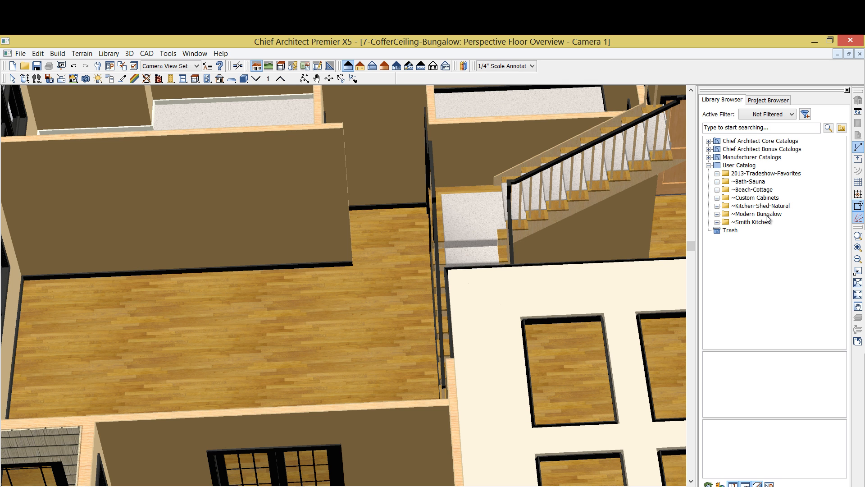
left_click(717, 214)
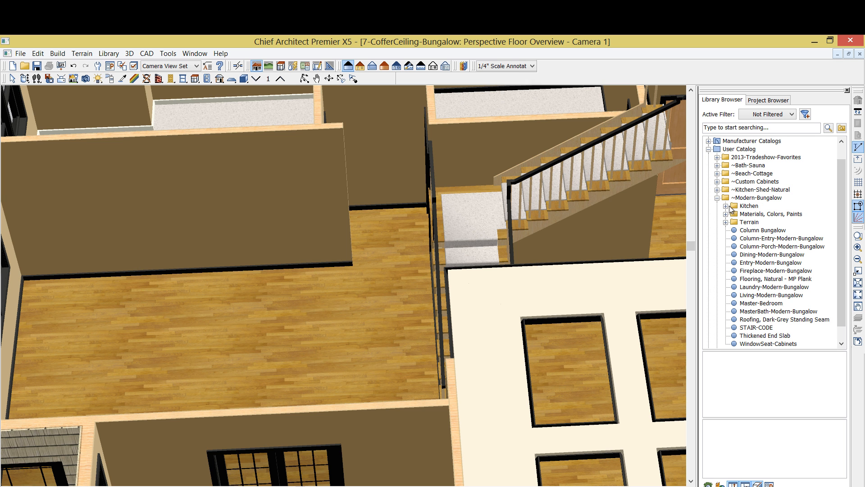
left_click(725, 205)
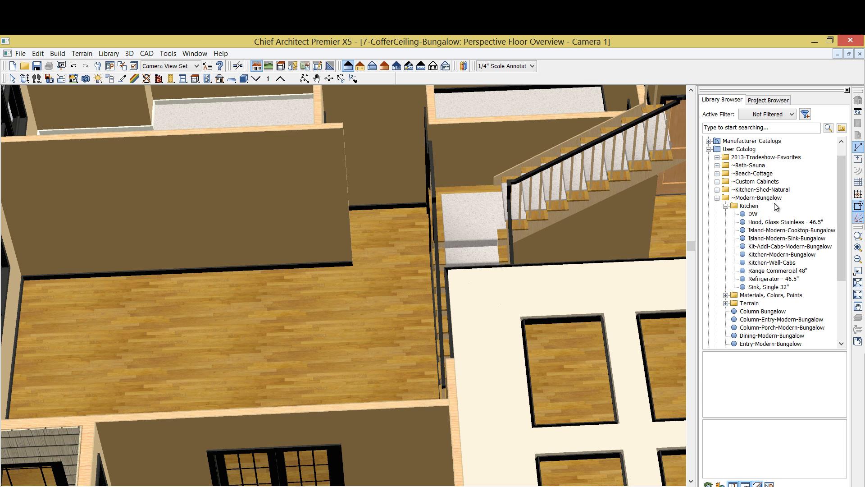
left_click(775, 273)
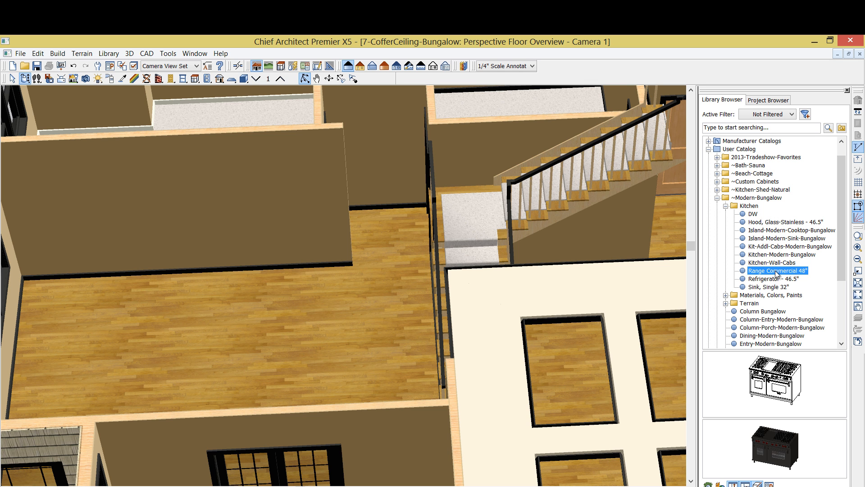
left_click(776, 375)
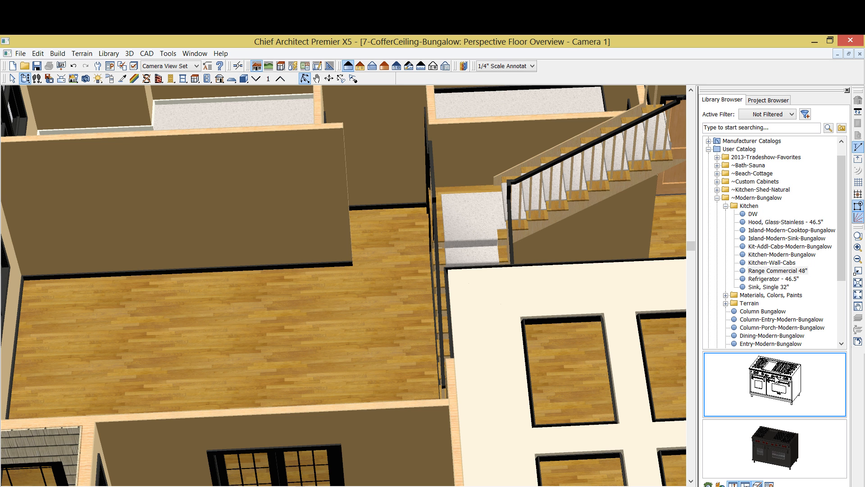
left_click(259, 258)
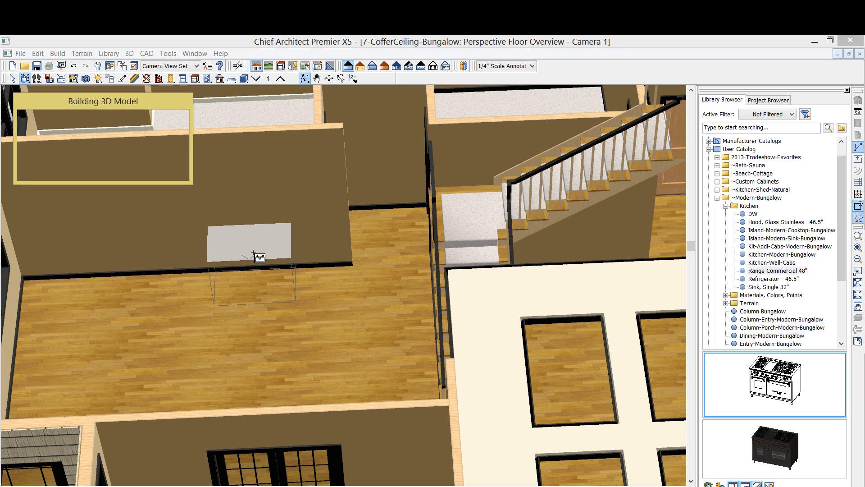
Move the range a short distance along the kitchen wall, away from the stair side.
middle_click_drag(284, 298, 300, 293)
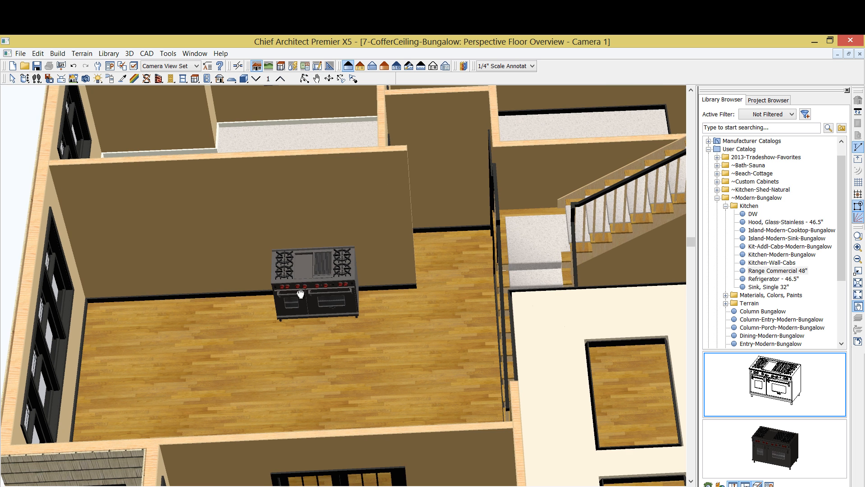
scroll(302, 288, "up", 3)
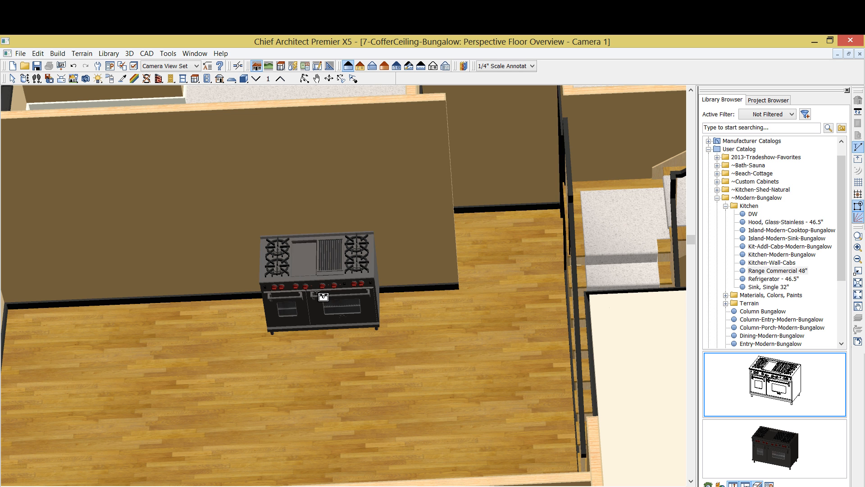
left_click(339, 301)
left_click_drag(315, 312, 272, 309)
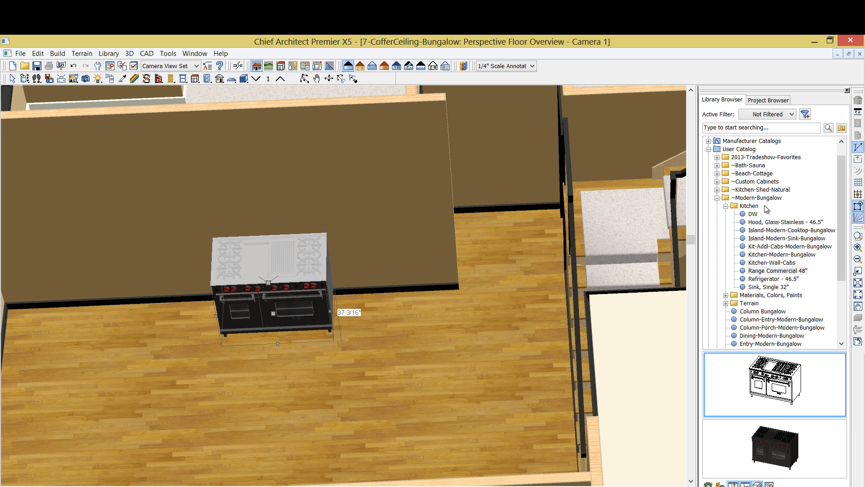
Place the Hood, Glass-Stainless - 46.5" from the library on the kitchen wall and centre it over the range.
left_click(763, 222)
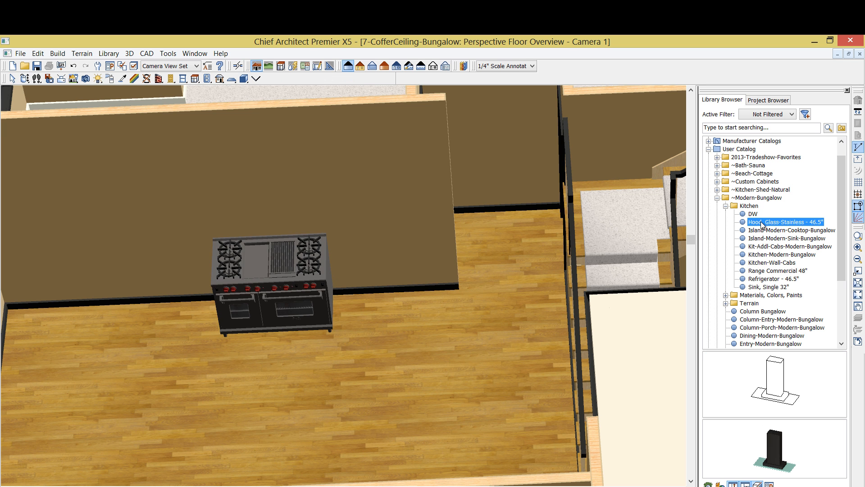
left_click(378, 183)
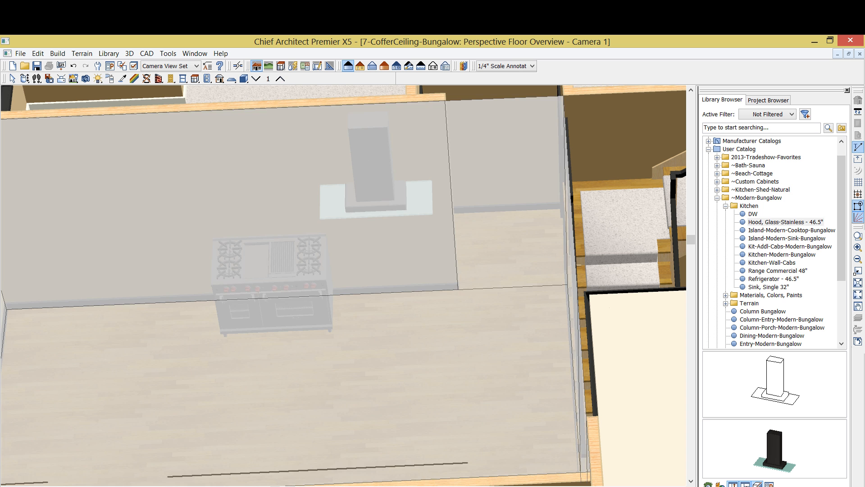
left_click(260, 305)
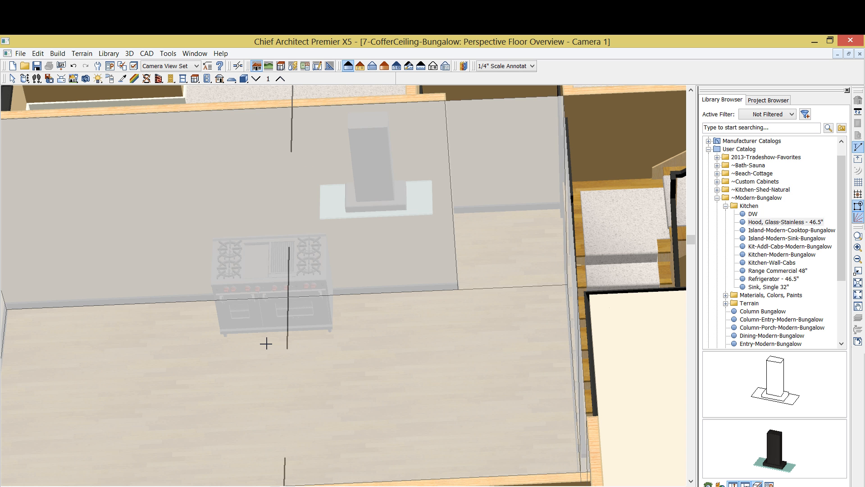
left_click(266, 343)
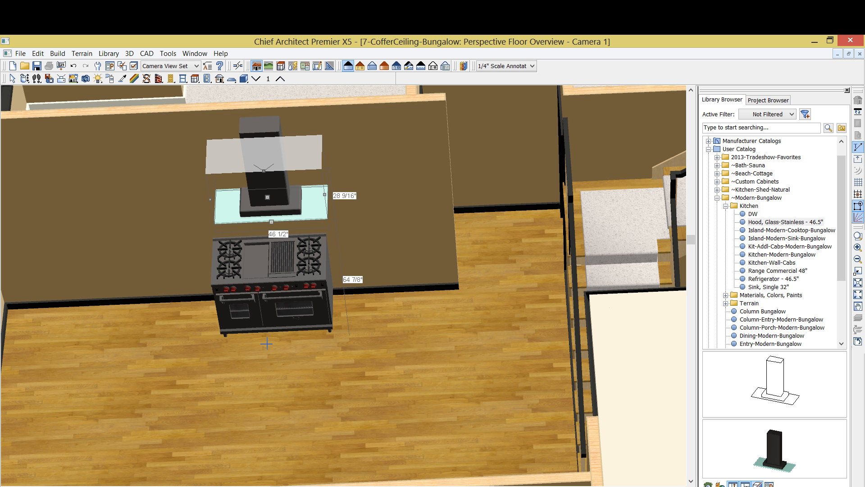
key("Escape")
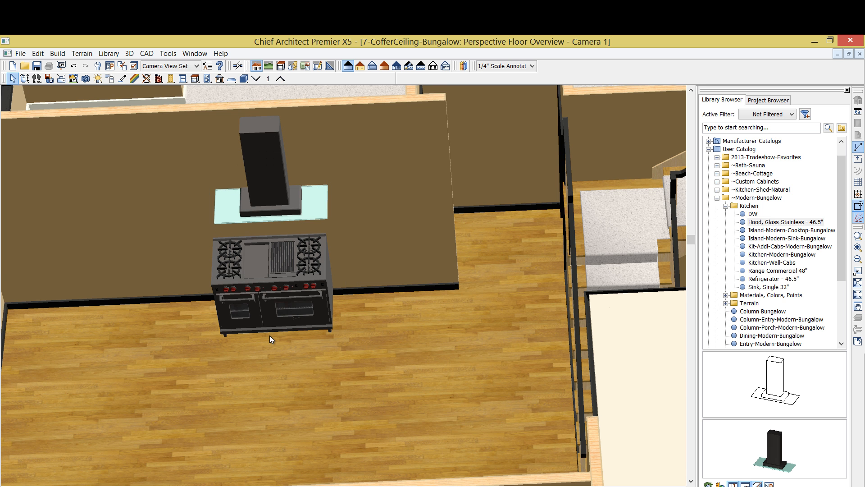
Place a base cabinet against the kitchen wall directly beside the range, on its stair side.
scroll(270, 339, "up", 3)
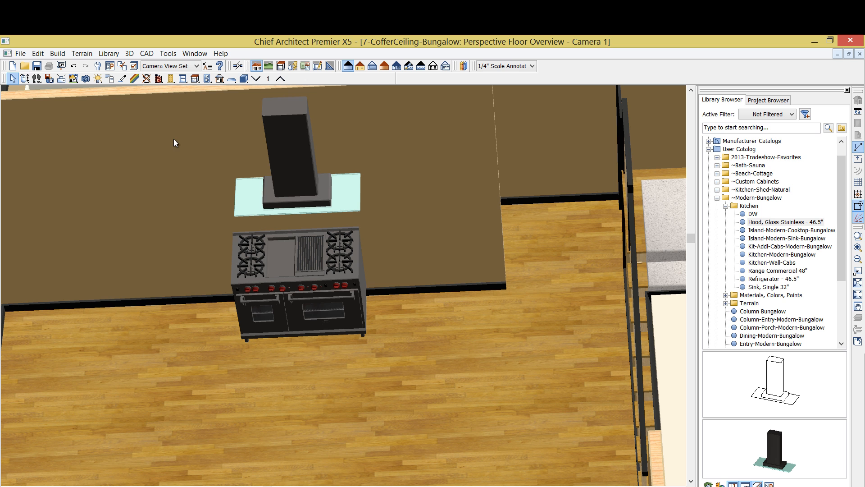
left_click(193, 81)
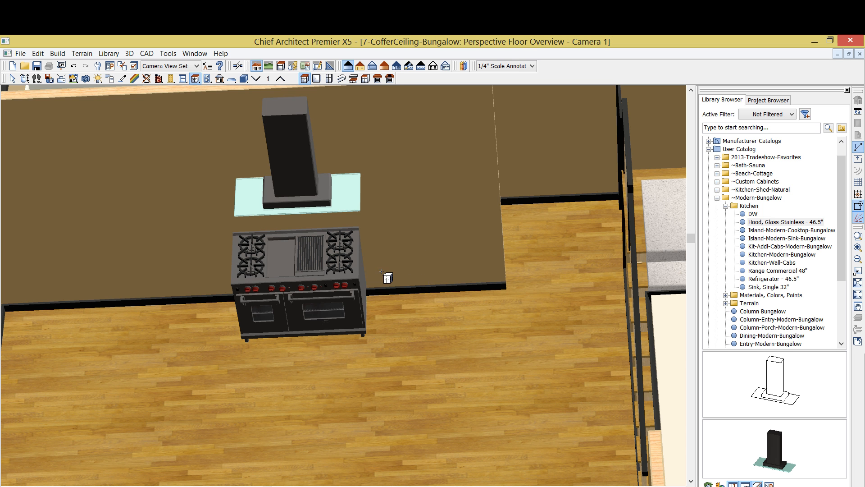
left_click(382, 271)
scroll(381, 285, "up", 1)
scroll(387, 292, "up", 1)
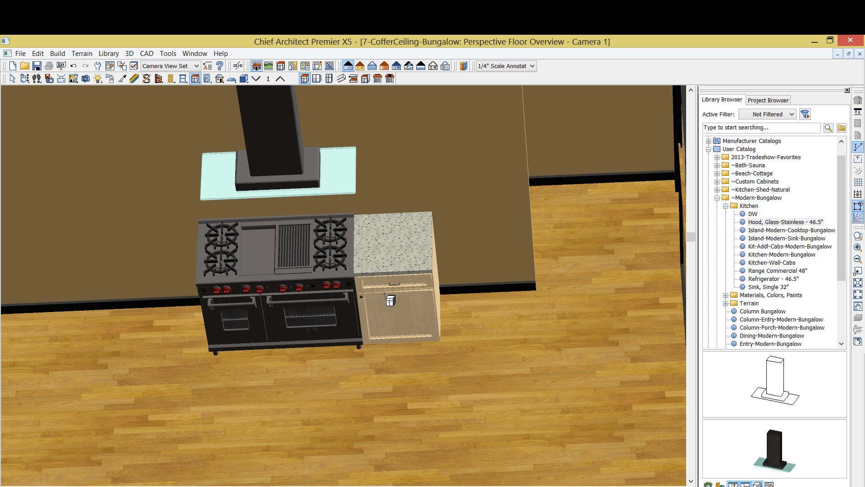
Close the camera view and library browser, and create a wall elevation facing the kitchen's range wall from the floor plan.
left_click(860, 54)
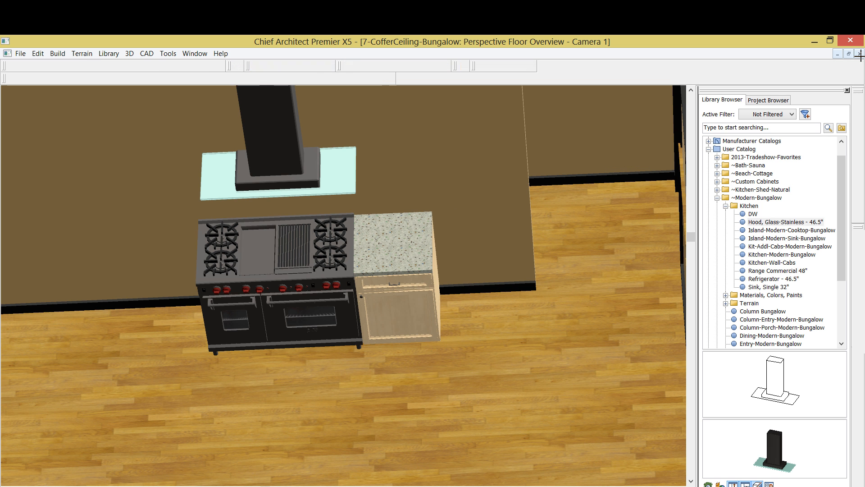
left_click(847, 90)
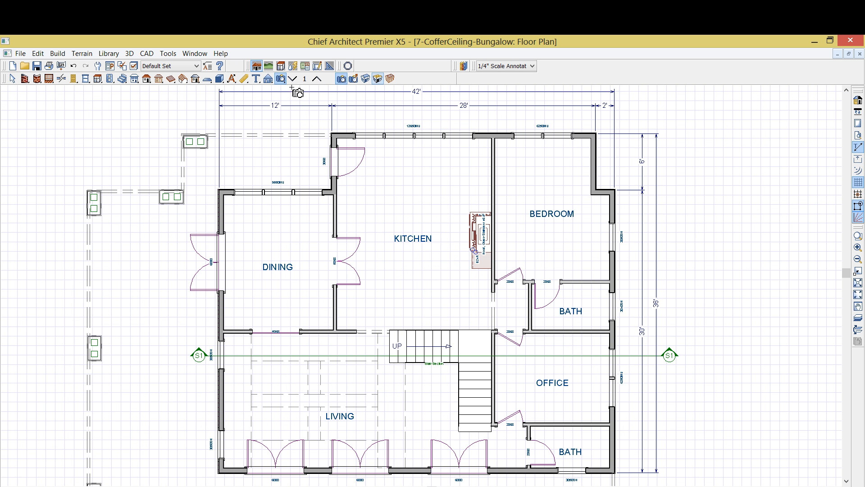
left_click(269, 79)
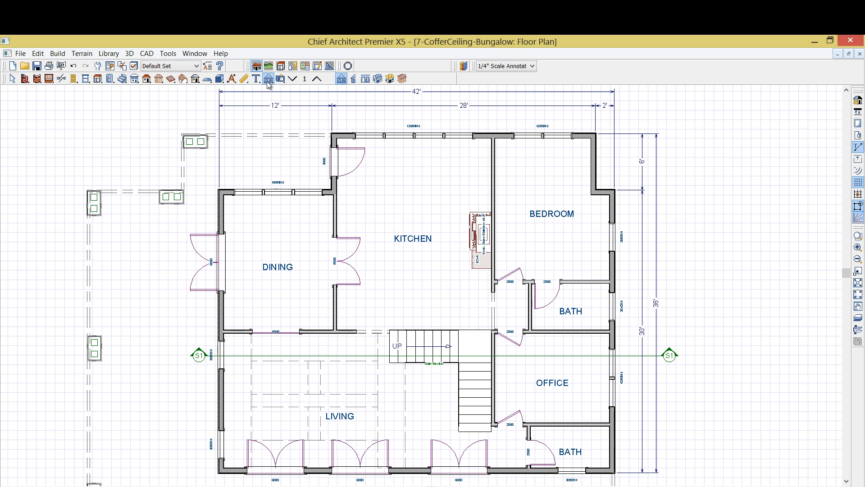
left_click(365, 79)
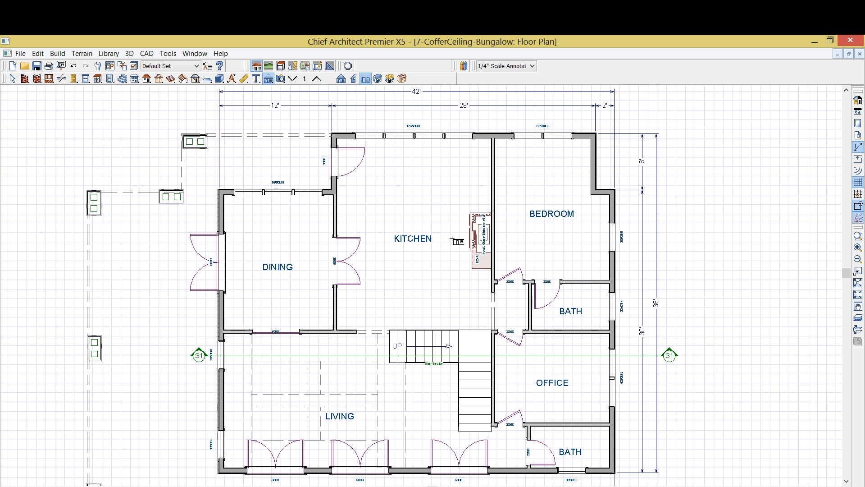
left_click_drag(452, 236, 512, 235)
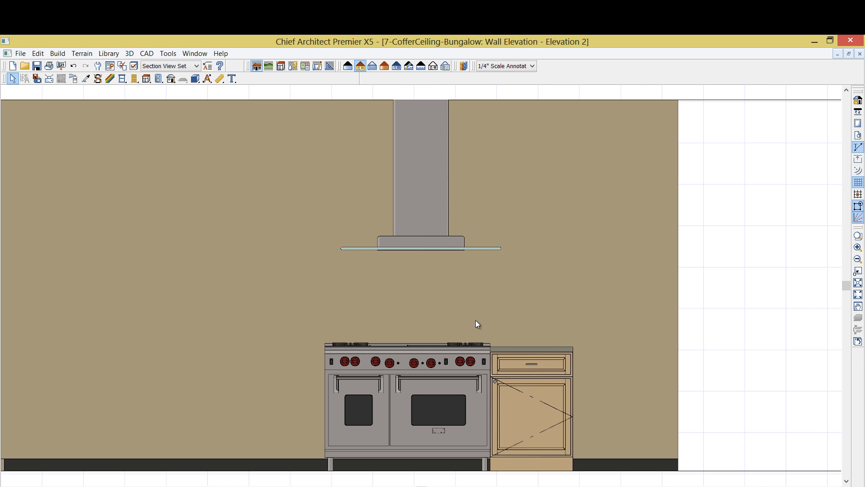
left_click_drag(487, 319, 518, 314)
key("Escape")
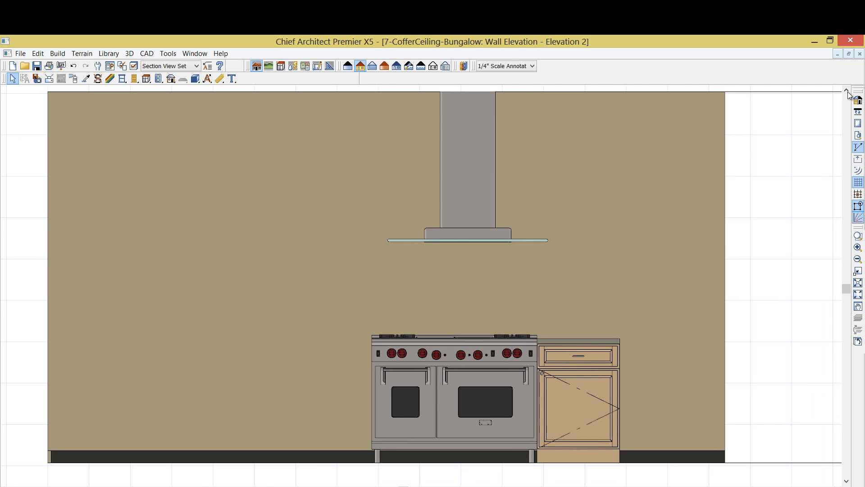
left_click(858, 102)
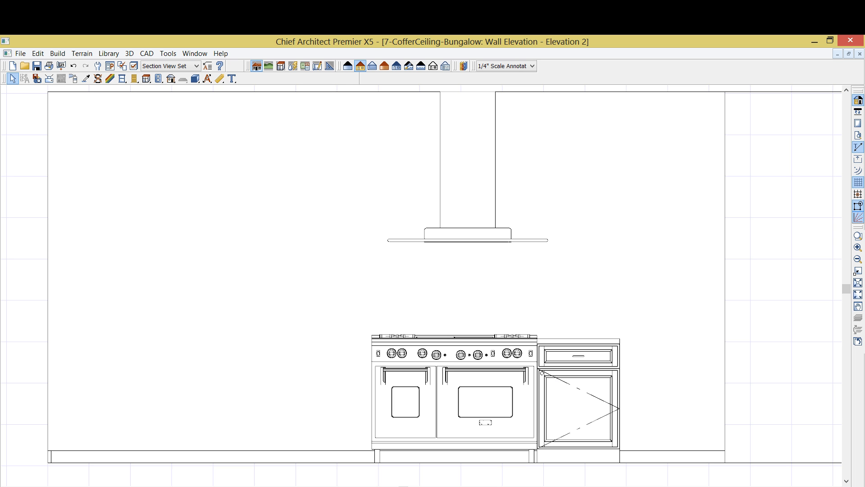
left_click(858, 100)
Stretch the base cabinet beside the range to 33" wide, away from the range.
middle_click_drag(639, 360, 642, 341)
left_click(612, 370)
left_click_drag(631, 378, 655, 373)
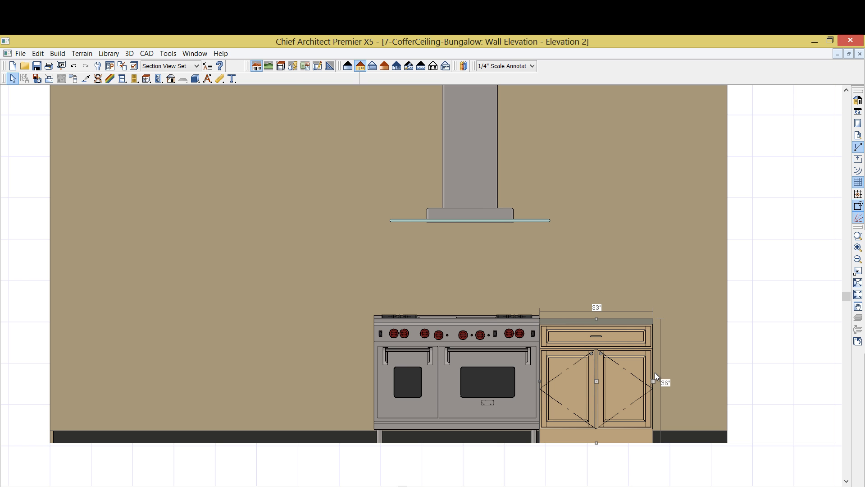
Set the base cabinet's width to 24" in its specification, keeping the Standard special type.
double_click(655, 373)
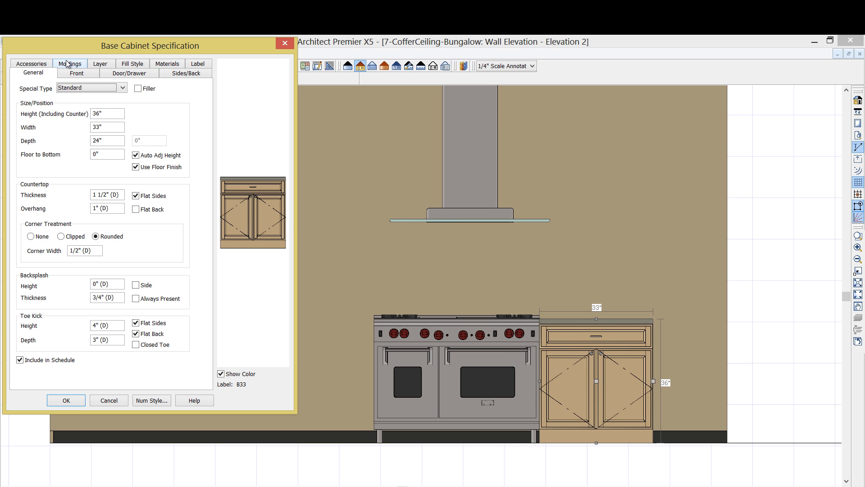
left_click(125, 89)
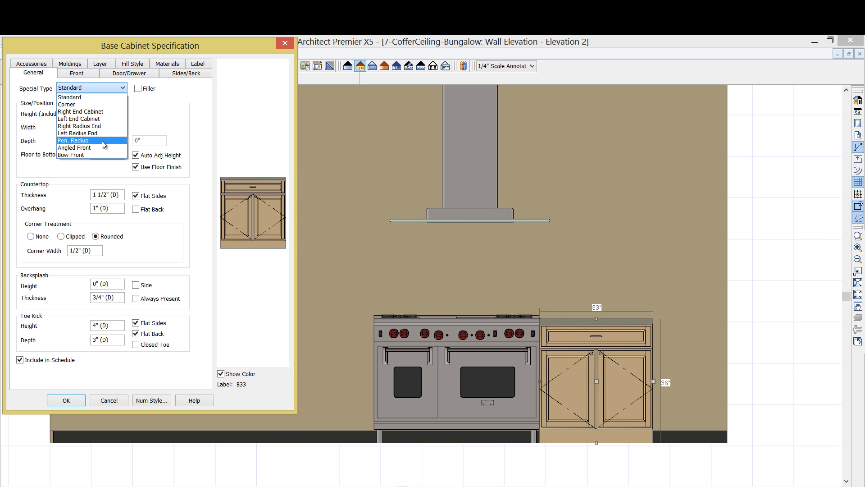
left_click(174, 107)
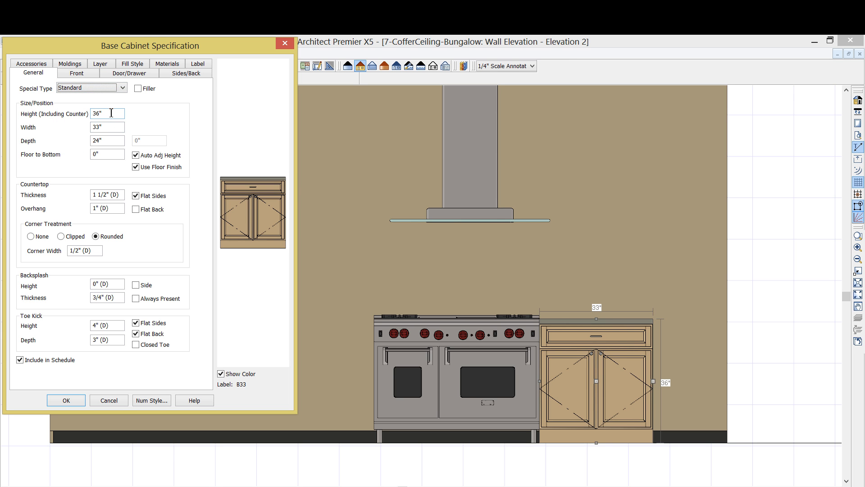
left_click(107, 127)
type("24")
key("Tab")
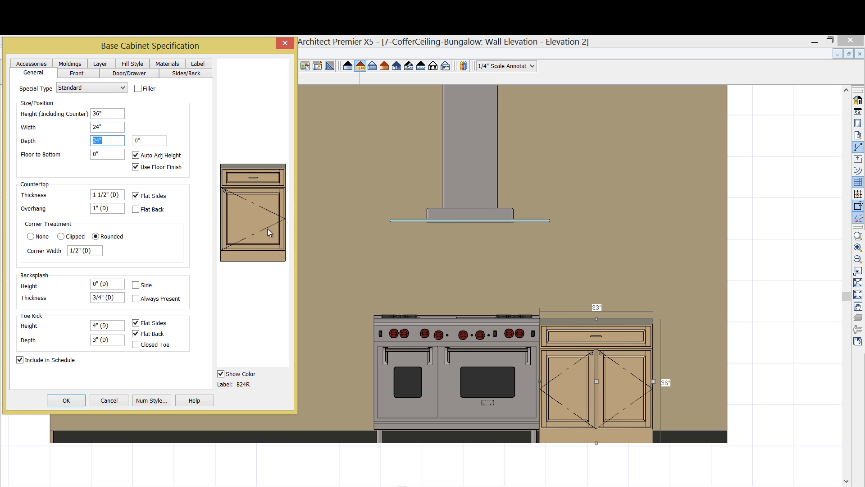
Delete the drawer from the cabinet's front so that it has one full-height door, and apply the specification.
left_click(266, 178)
left_click(176, 126)
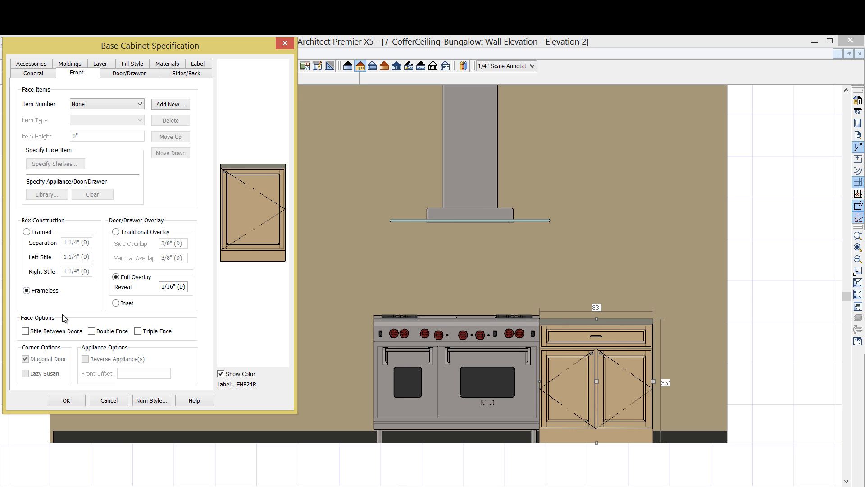
left_click(66, 401)
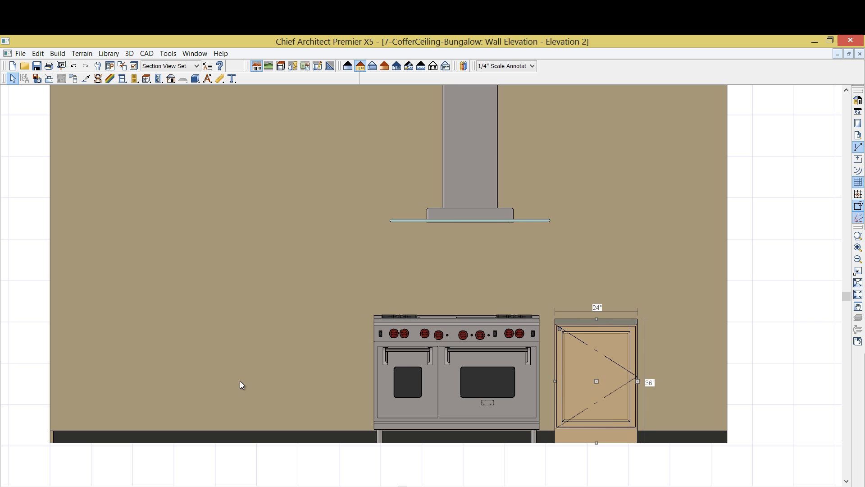
Move the cabinet against the range's side and mirror a copy of it about the range to the opposite side.
left_click_drag(597, 381, 576, 382)
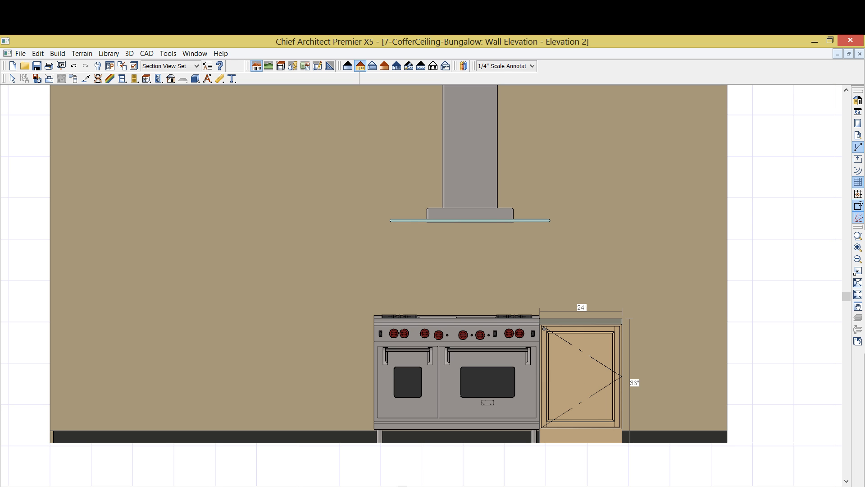
left_click(438, 408)
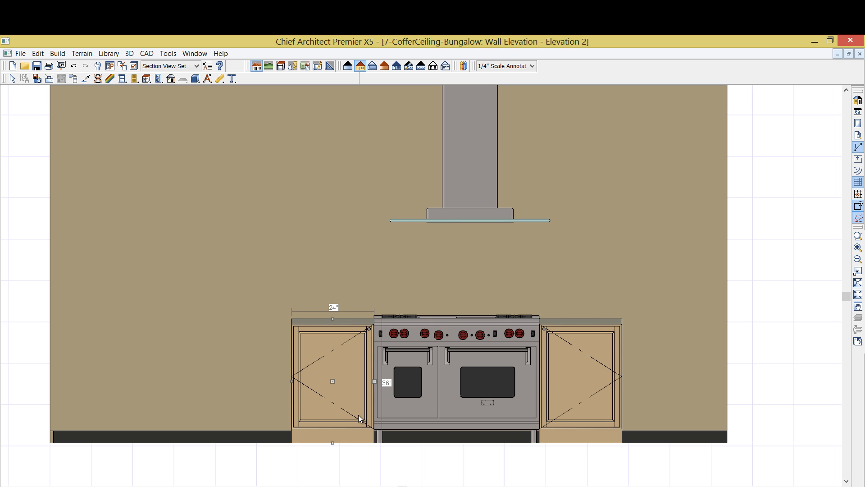
Change the mirrored cabinet's door to a Drawer face item with a height of 6".
double_click(336, 404)
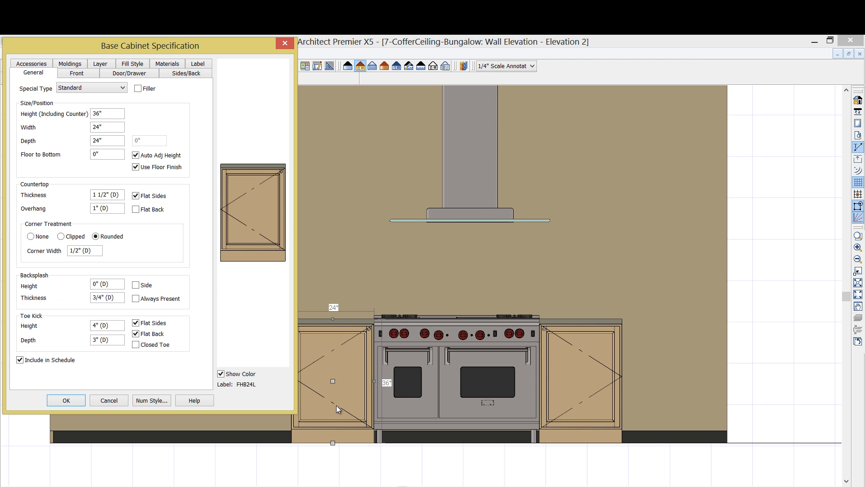
left_click(254, 215)
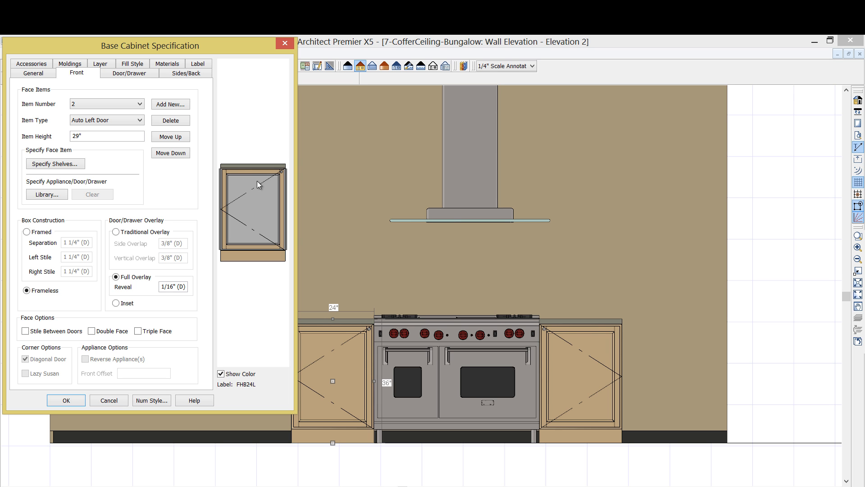
left_click(141, 121)
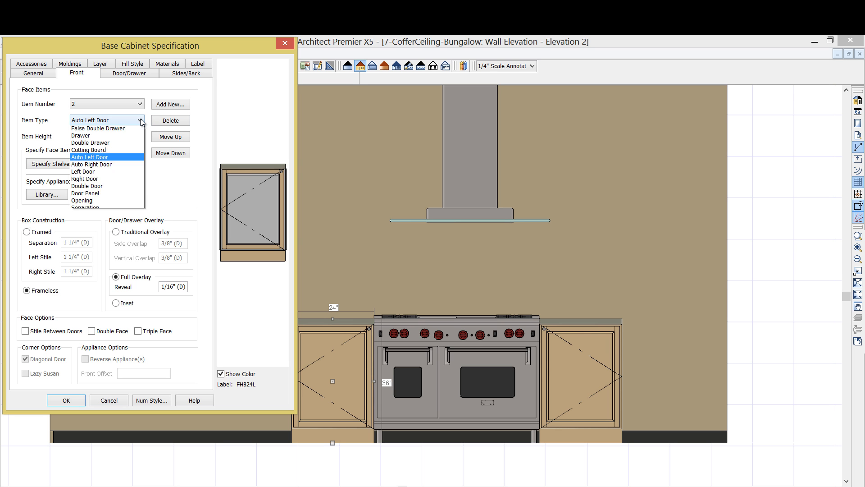
left_click(77, 154)
left_click_drag(89, 139, 48, 137)
type("6")
key("Tab")
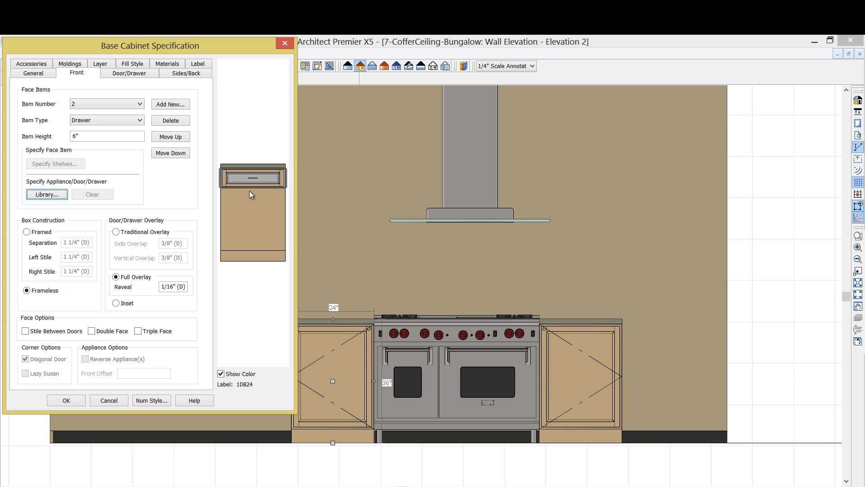
Add a new 8" high Drawer face item below the top drawer's separation.
left_click(235, 187)
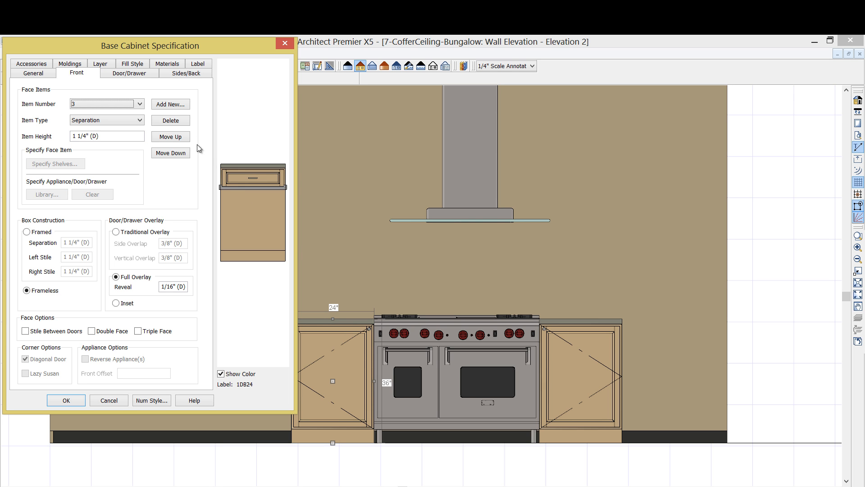
left_click(176, 104)
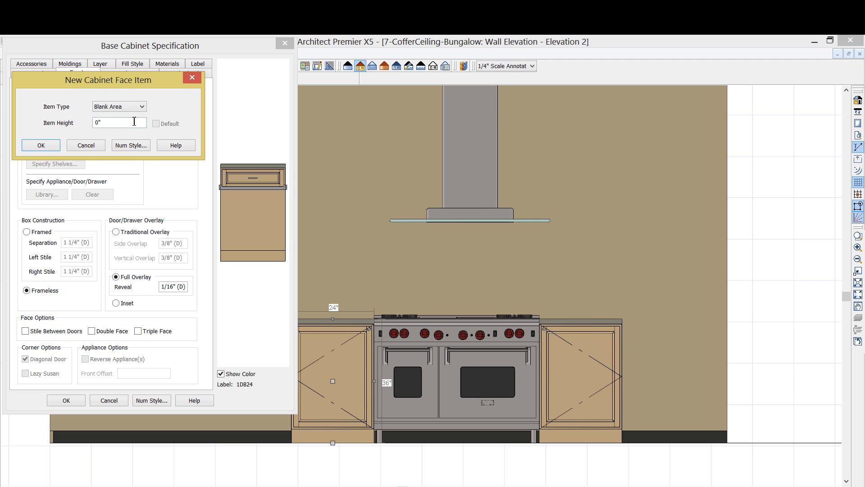
left_click(142, 107)
left_click(116, 137)
key("Tab")
type("8")
left_click(49, 147)
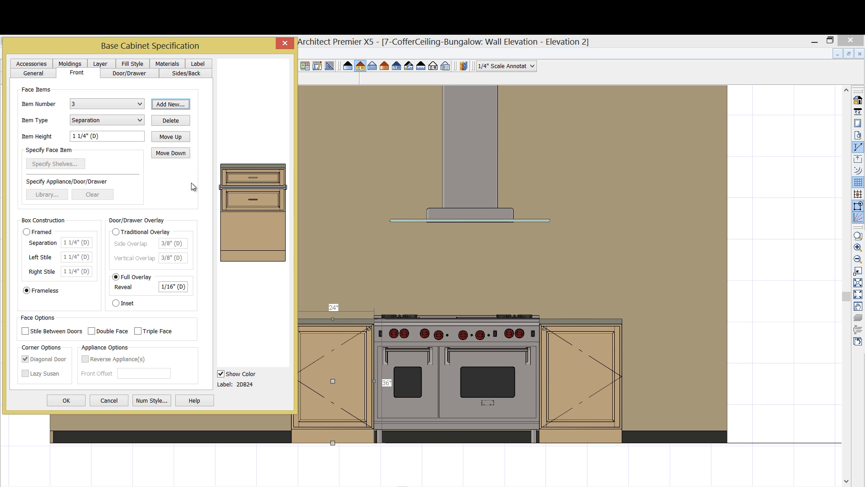
Turn the remaining blank area of the cabinet front into a Drawer and apply the specification.
left_click(240, 226)
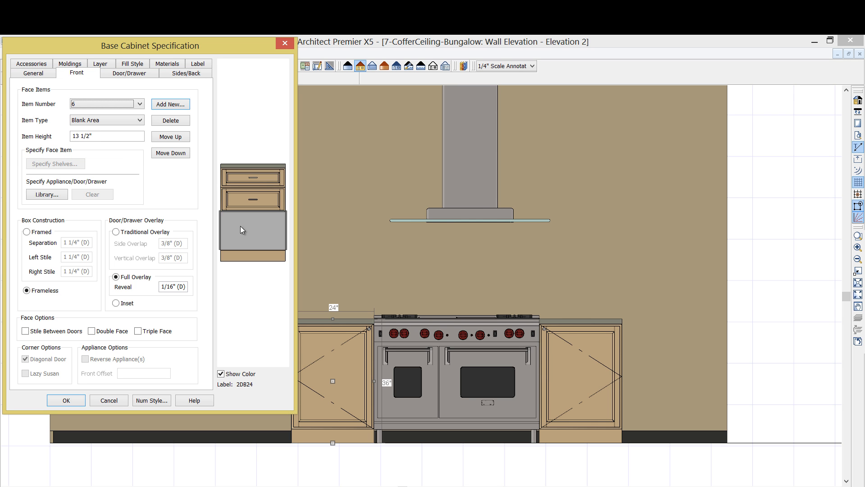
left_click(140, 122)
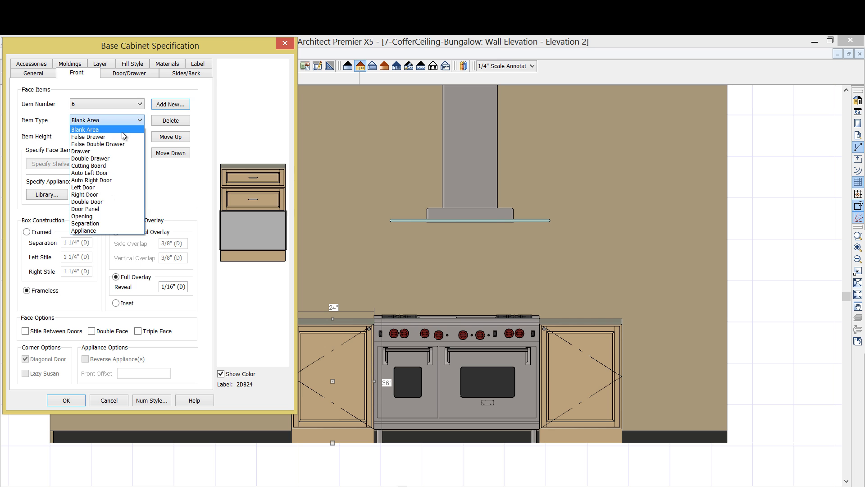
left_click(107, 152)
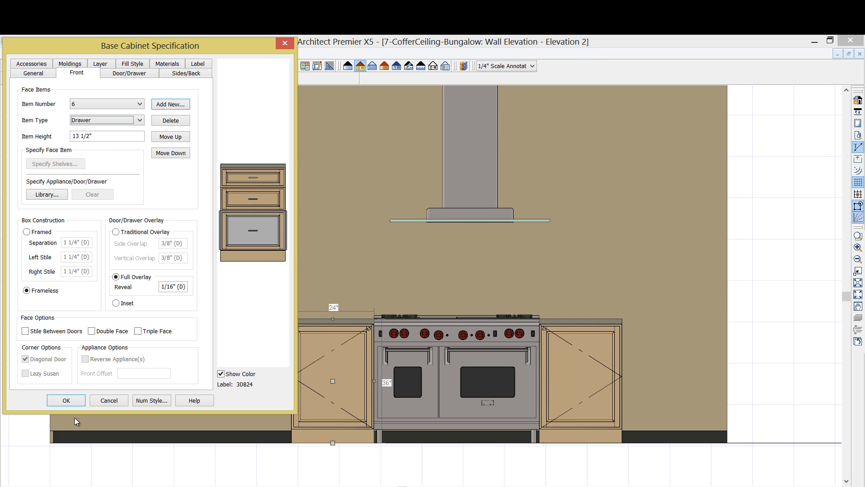
left_click(71, 397)
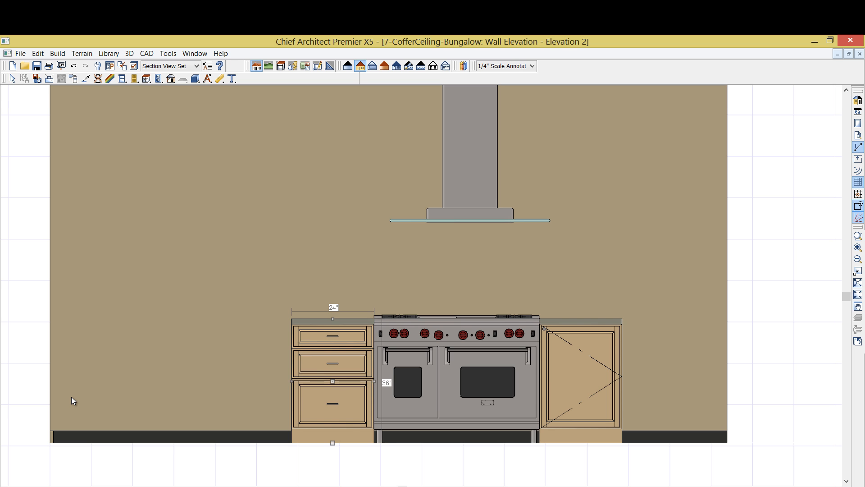
key("Escape")
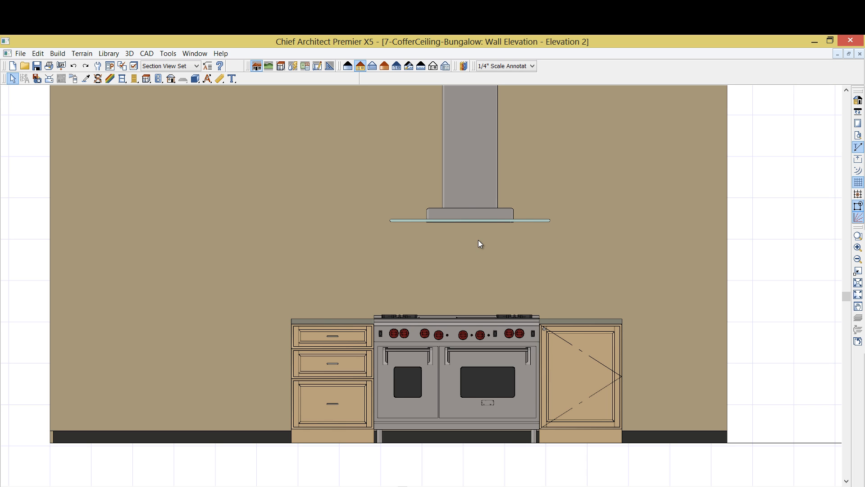
Centre the glass and stainless hood on the range.
left_click(466, 202)
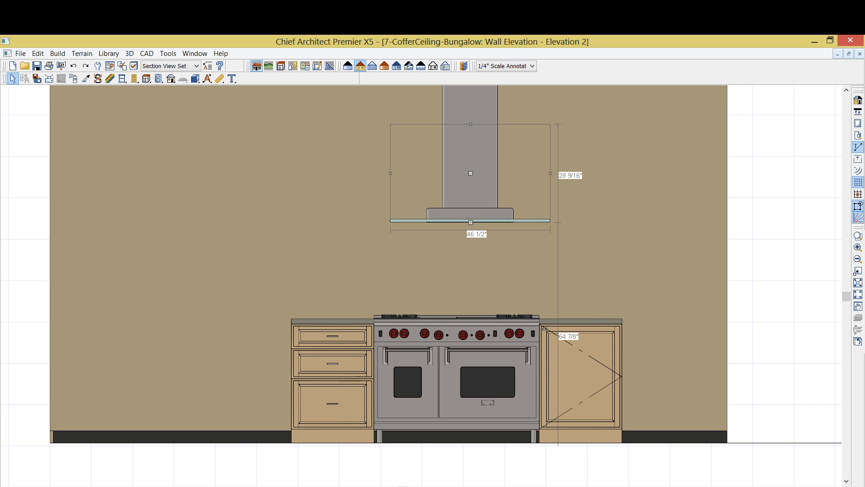
left_click(405, 486)
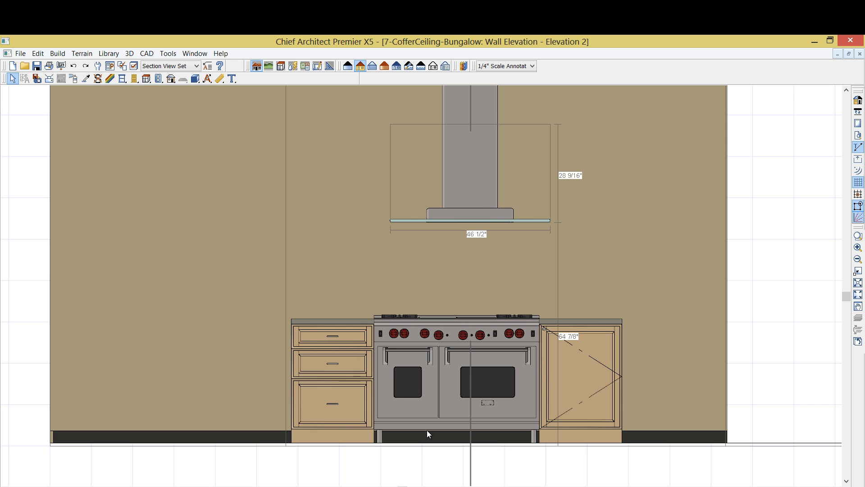
left_click(454, 396)
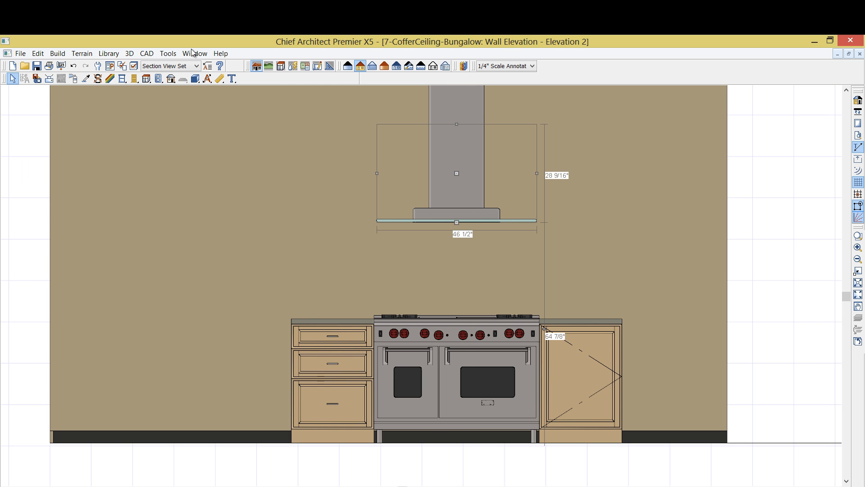
Place a wall cabinet on the kitchen wall above the single-door base cabinet, beside the hood.
left_click(146, 79)
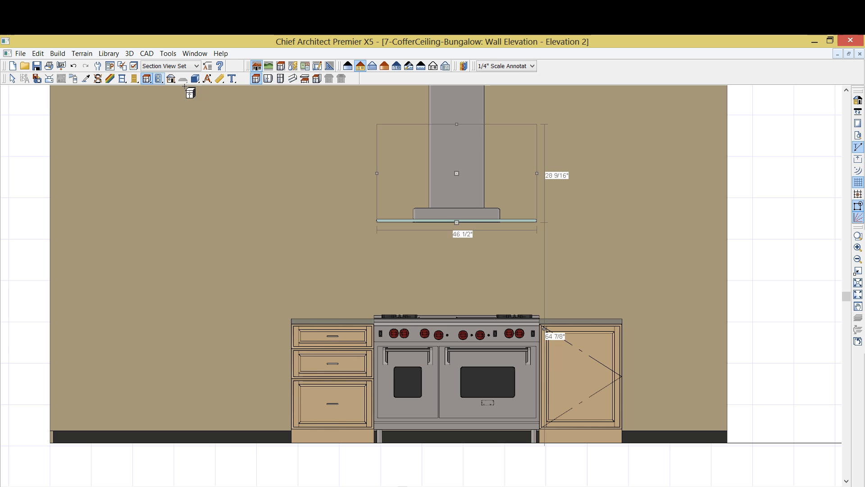
left_click(268, 79)
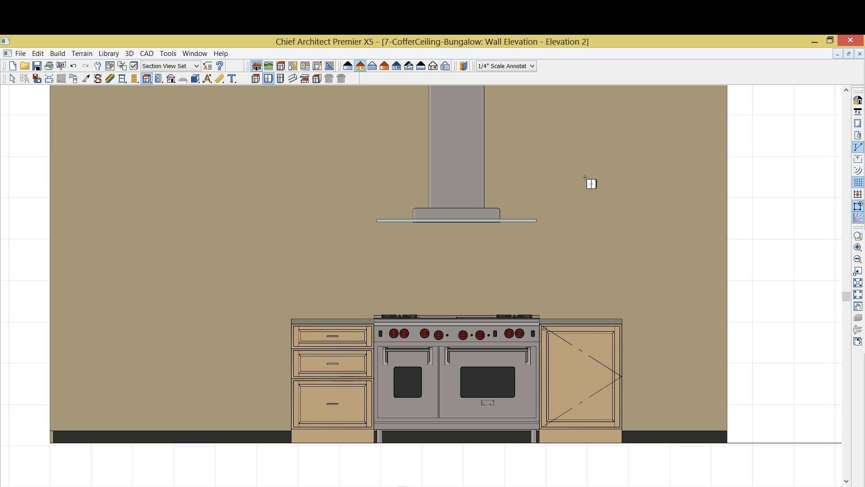
left_click(589, 180)
scroll(590, 209, "up", 1)
scroll(590, 211, "up", 1)
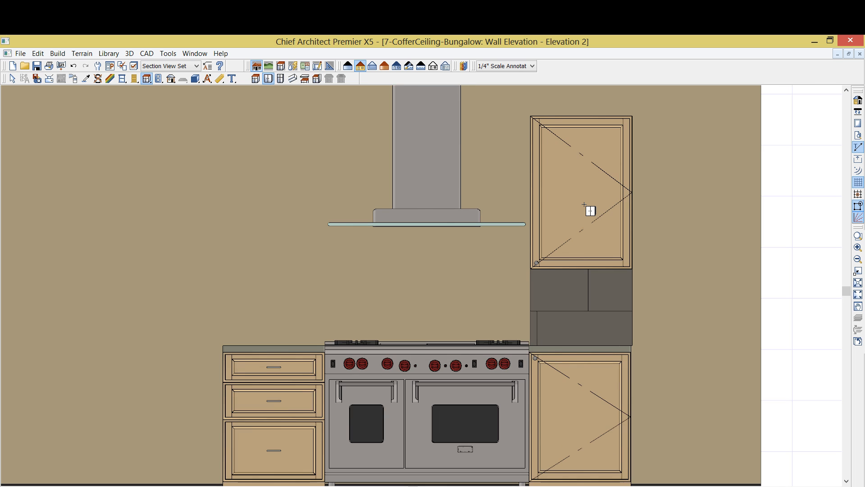
scroll(585, 205, "up", 1)
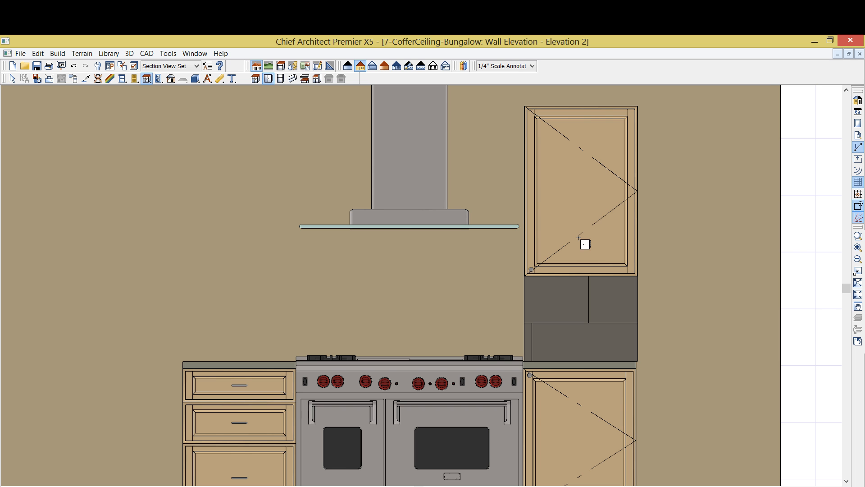
Set the height of the wall cabinet beside the hood to 48".
scroll(585, 243, "down", 2)
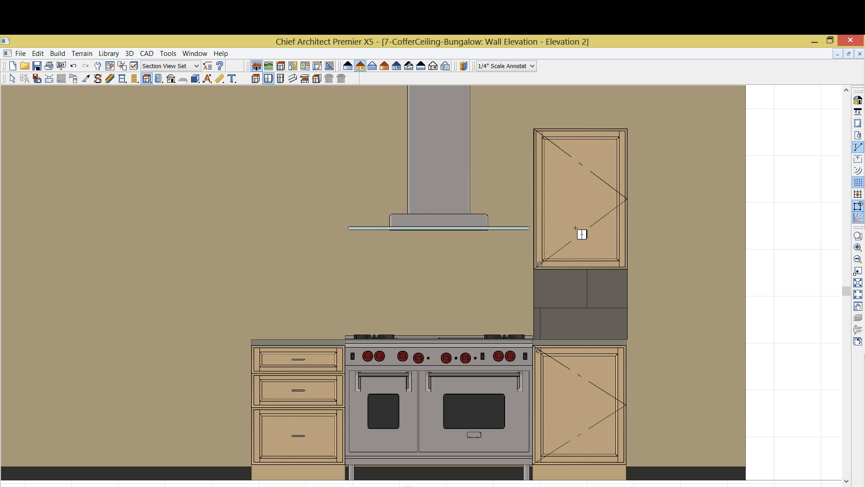
scroll(581, 234, "down", 1)
left_click(576, 228)
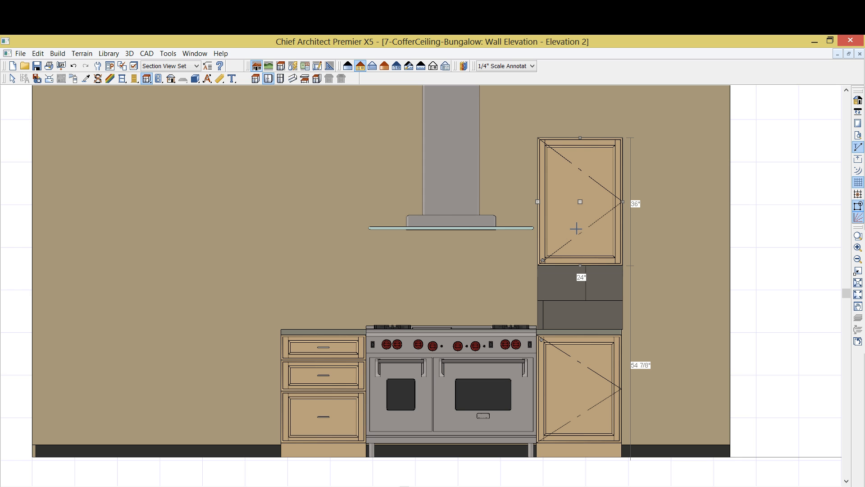
double_click(575, 228)
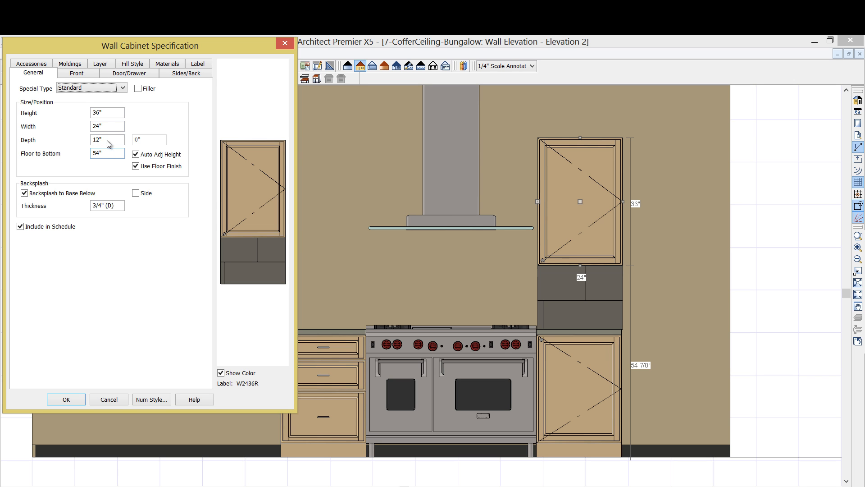
key("Tab")
type("48")
left_click(68, 400)
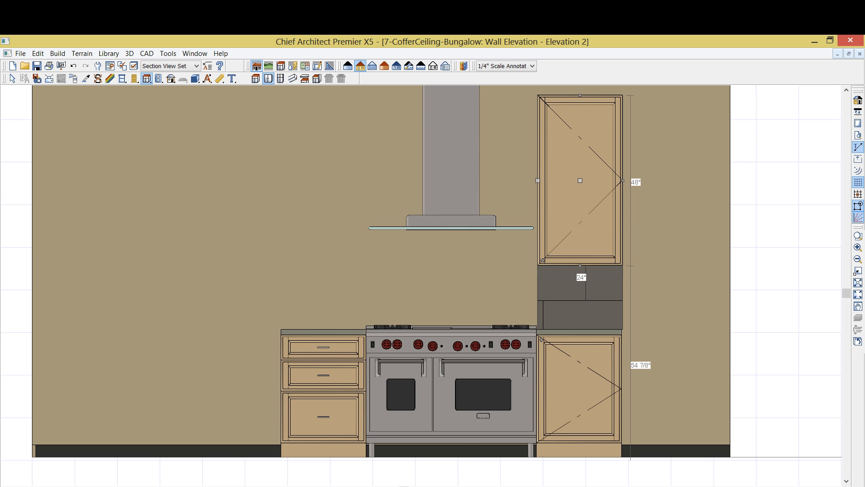
Align the wall cabinet with the single-door base cabinet and mirror a copy about the range, above the drawer base.
left_click(597, 395)
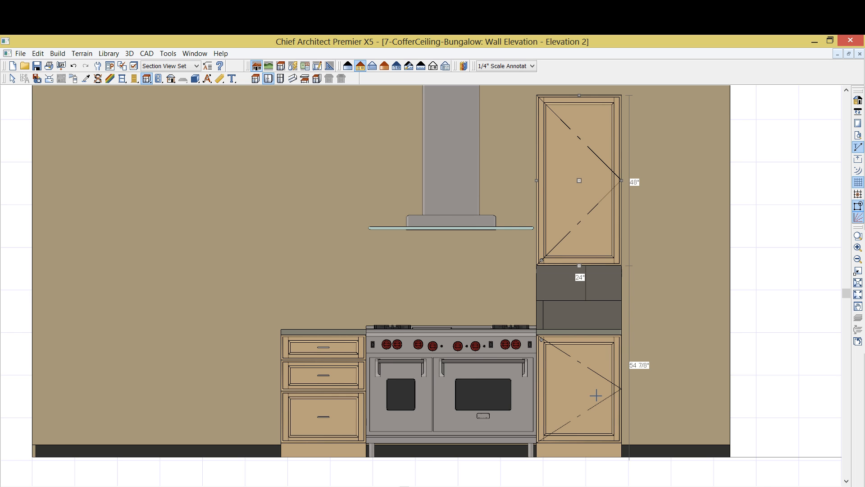
scroll(596, 395, "down", 2)
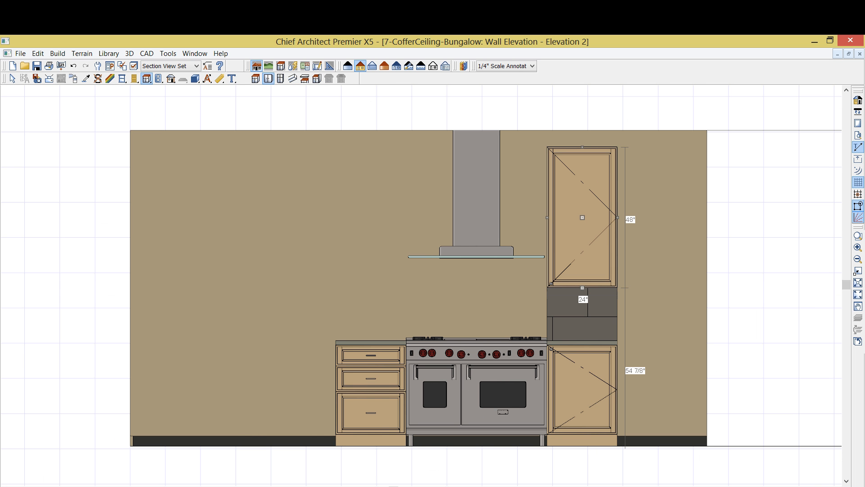
left_click(148, 486)
left_click(452, 422)
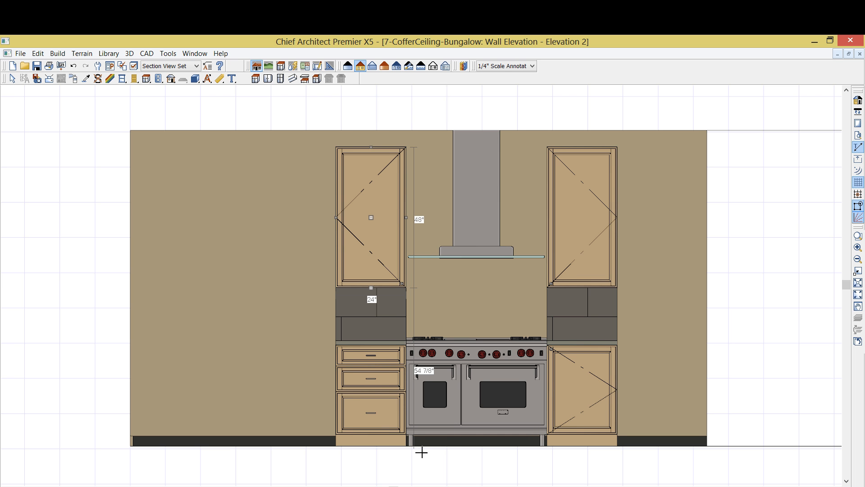
middle_click_drag(395, 465, 413, 459)
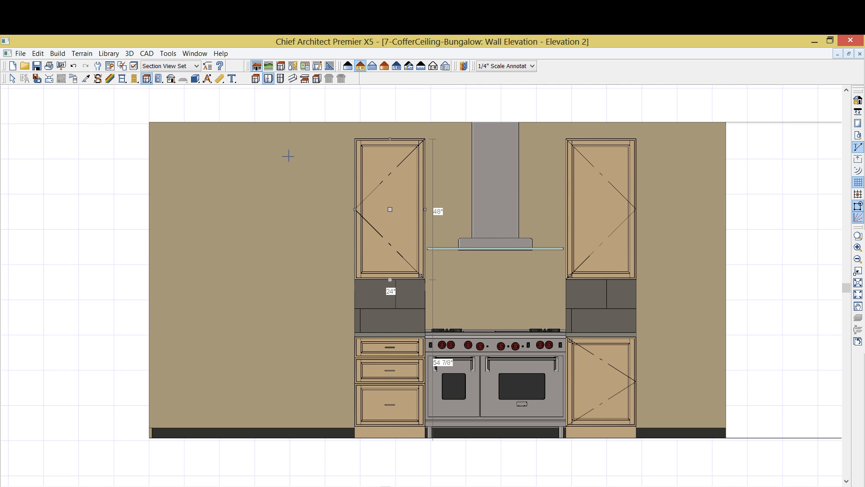
Place a partition on the empty wall beside the drawer base, stretch it to 84" high and make it 24" deep.
left_click(316, 79)
left_click(301, 305)
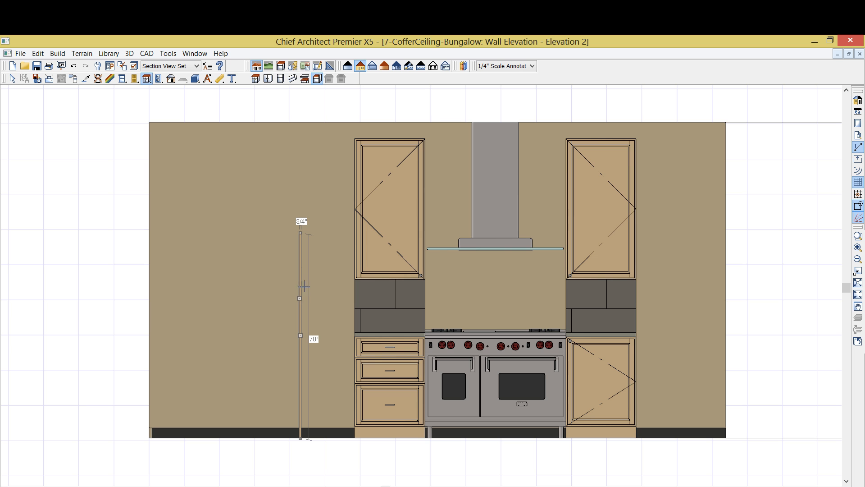
left_click_drag(301, 233, 305, 192)
double_click(305, 195)
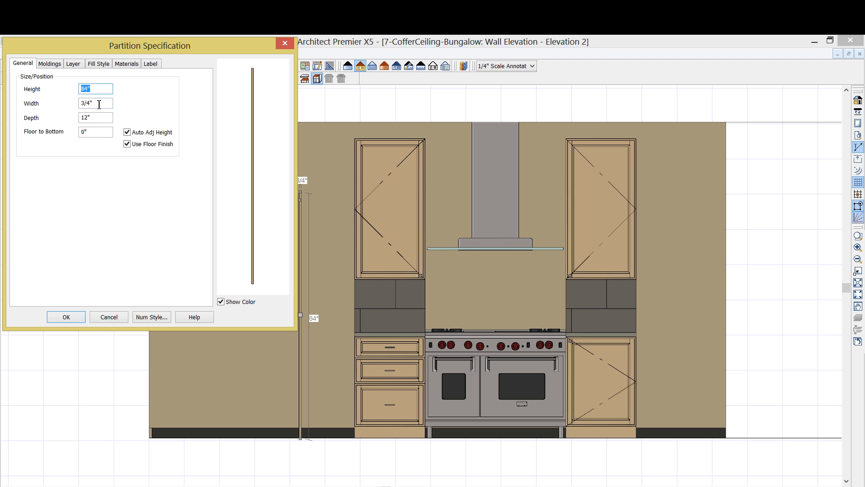
left_click(95, 118)
type("24")
left_click(66, 316)
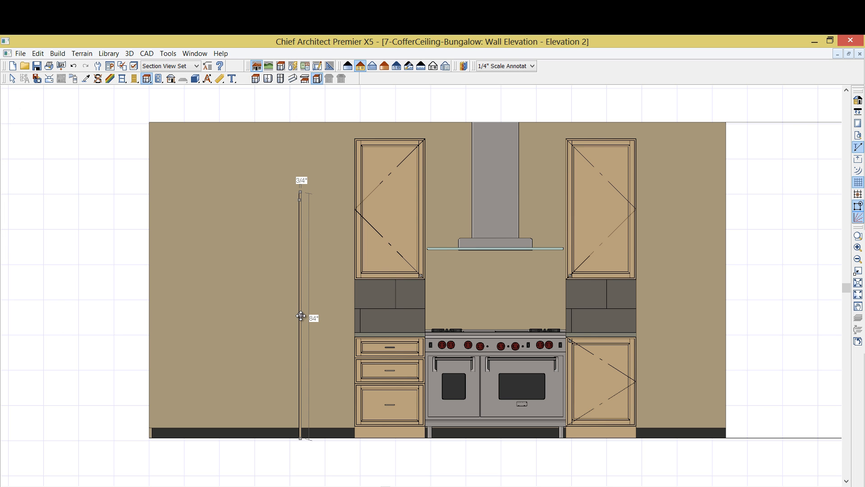
Move the partition against the side of the drawer base and place a copy of it near the far end of the wall.
left_click_drag(300, 319, 354, 319)
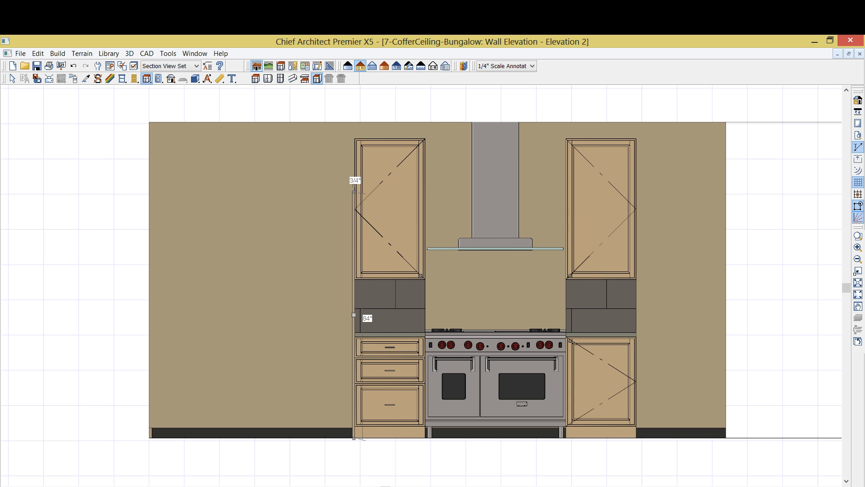
left_click_drag(355, 317, 188, 315)
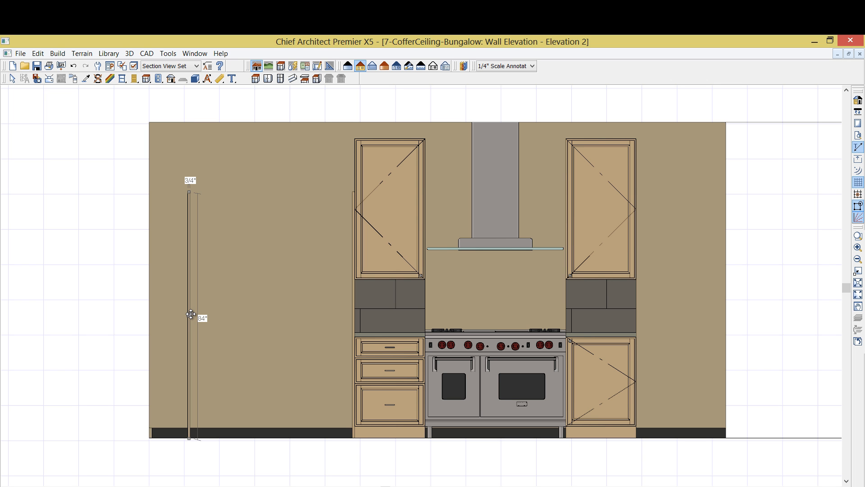
Place the Refrigerator - 46.5" from the library between the two partitions and slide it against the one beside the drawer base.
left_click(463, 66)
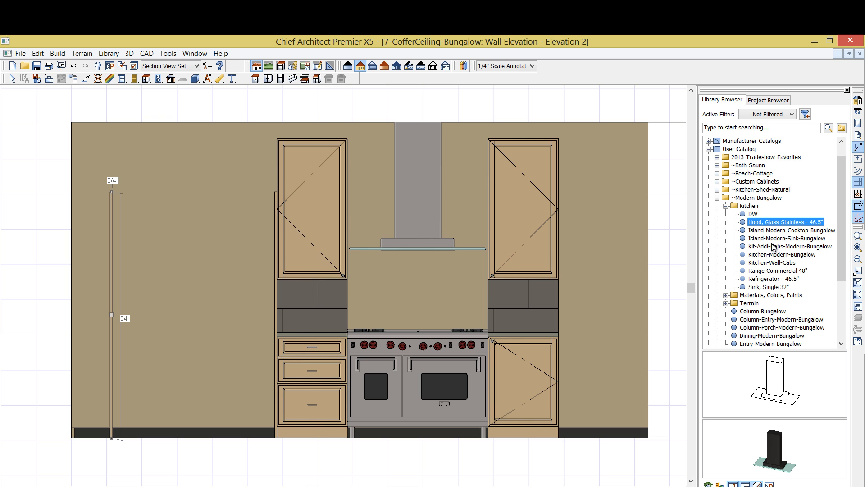
left_click(776, 279)
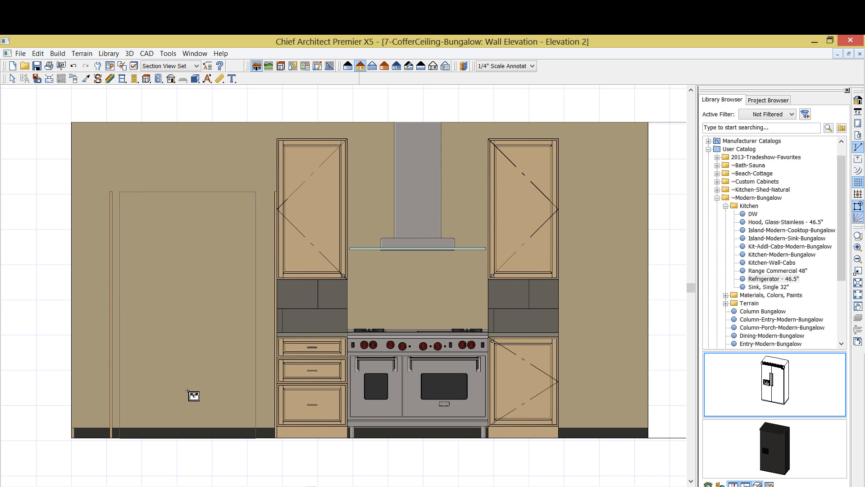
left_click(199, 397)
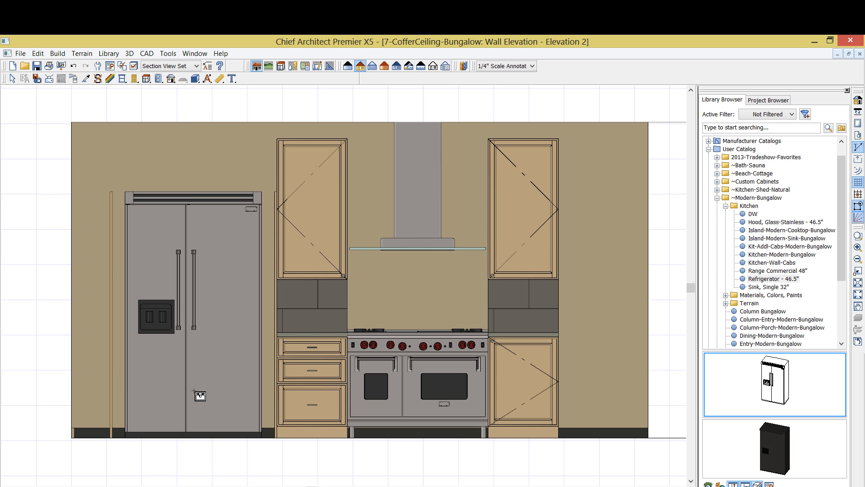
left_click(197, 393)
left_click_drag(194, 315, 214, 317)
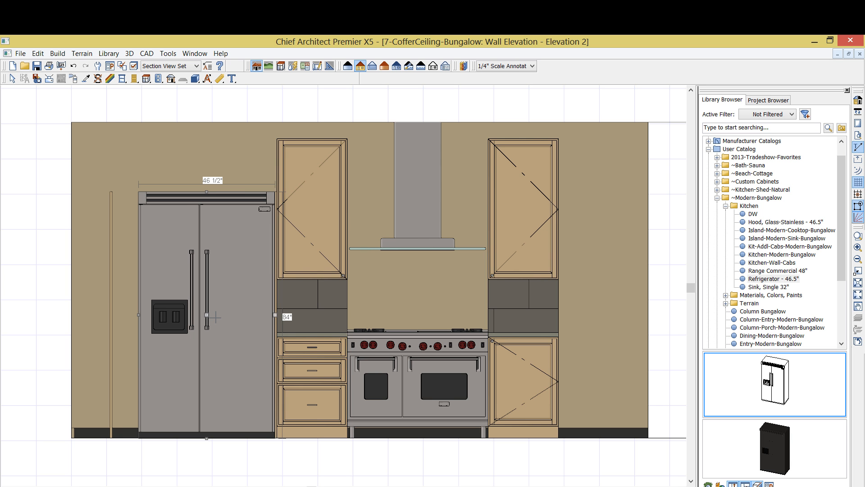
Check the refrigerator's size specification and move the outer partition against the refrigerator's free side.
double_click(215, 317)
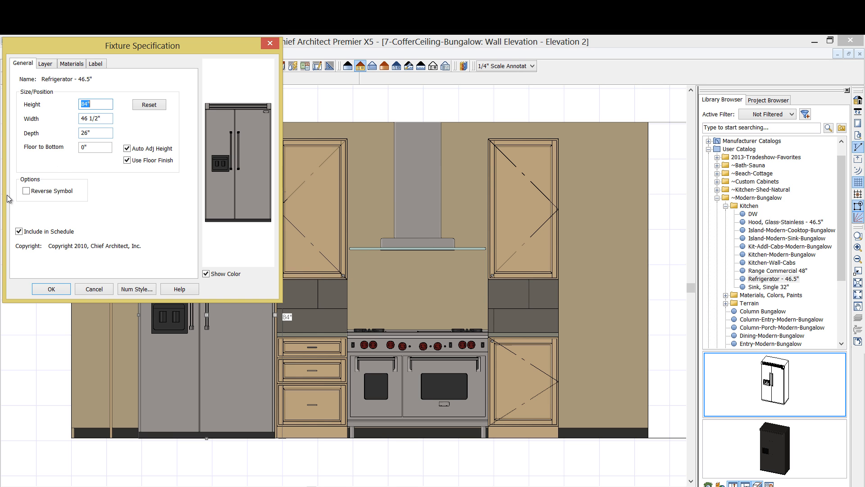
left_click(43, 291)
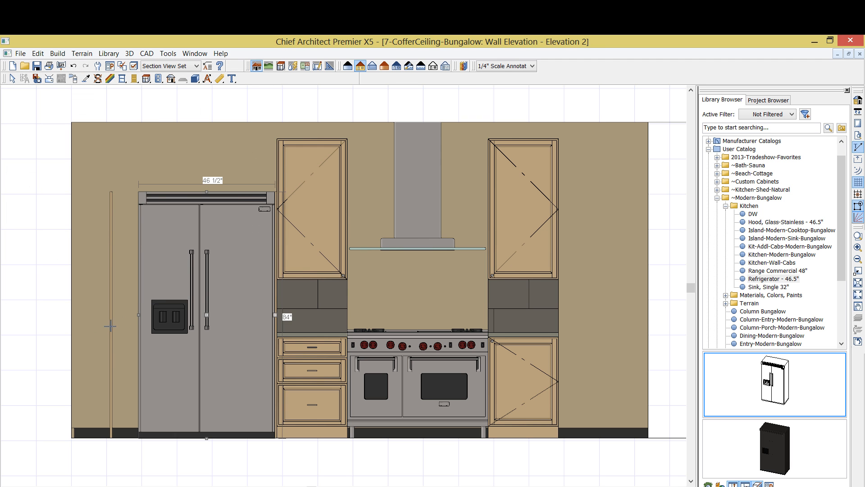
left_click(110, 322)
left_click_drag(112, 314, 137, 315)
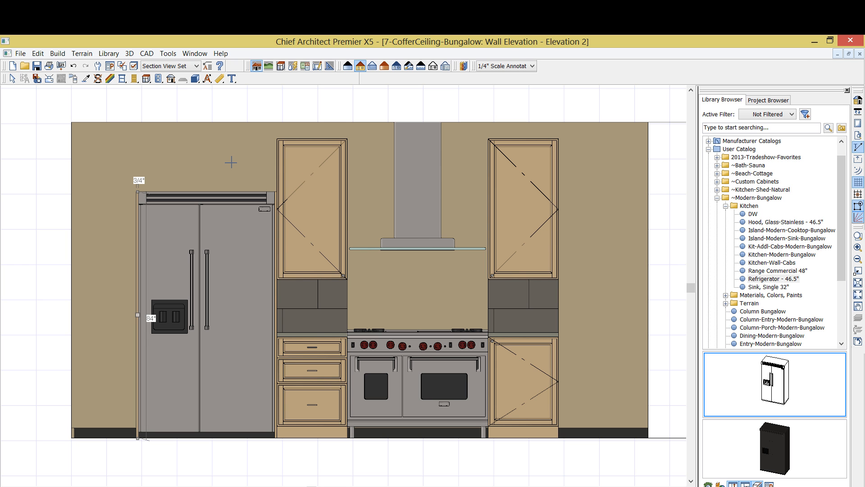
Place a wall cabinet above the refrigerator, widen it to 48" over both partitions and lower it to rest on them.
left_click(146, 79)
left_click(269, 78)
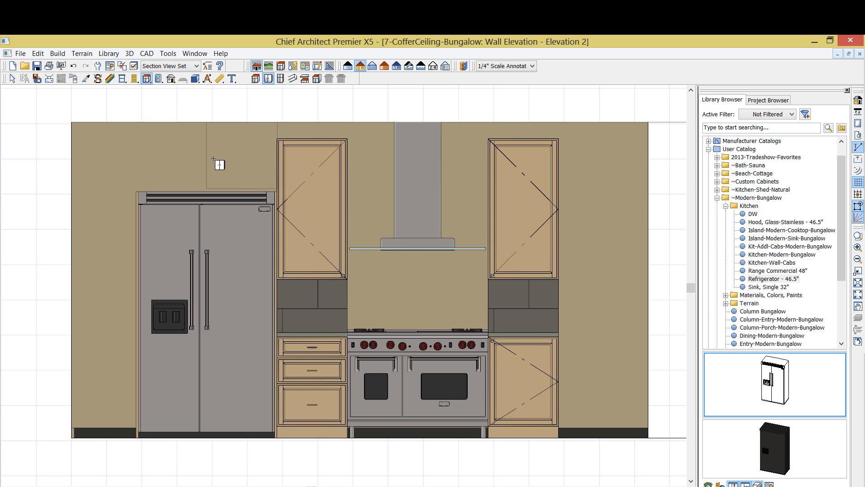
left_click(215, 153)
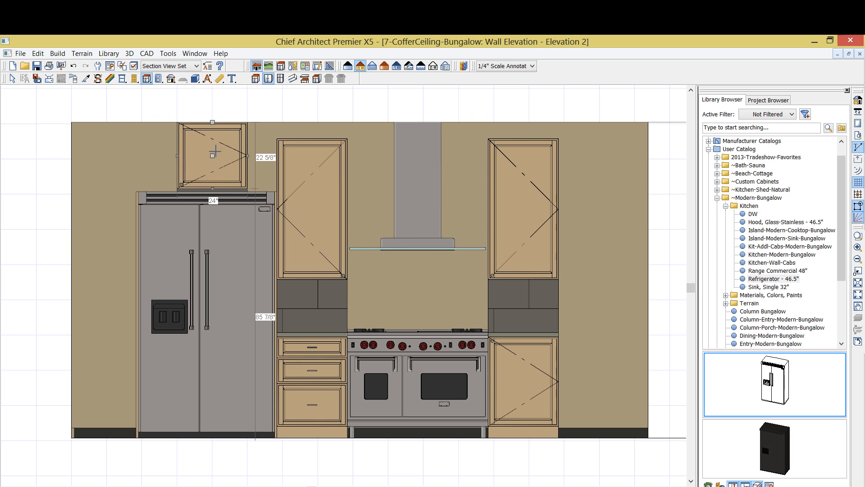
left_click_drag(214, 153, 134, 157)
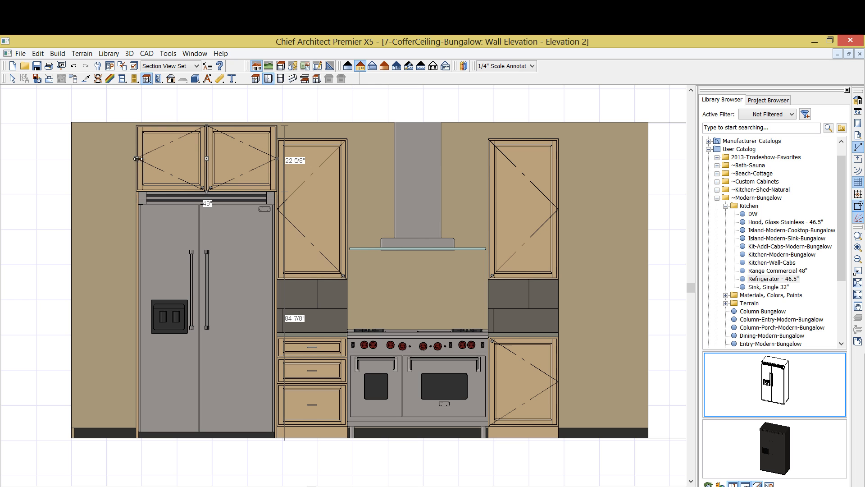
mouse_move(136, 158)
left_mouse_down()
mouse_move(172, 158)
mouse_move(138, 160)
left_mouse_up()
Set the height of the cabinet above the refrigerator to 21".
double_click(138, 160)
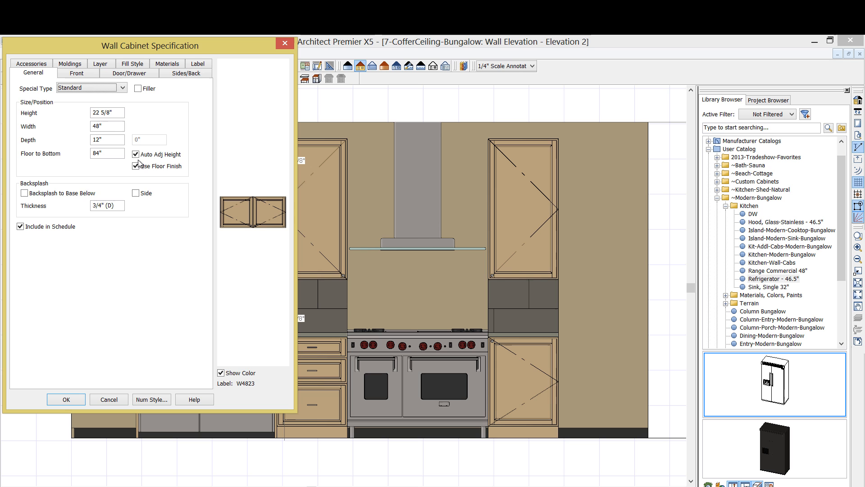
left_click(115, 114)
left_click_drag(113, 114, 74, 116)
type("21")
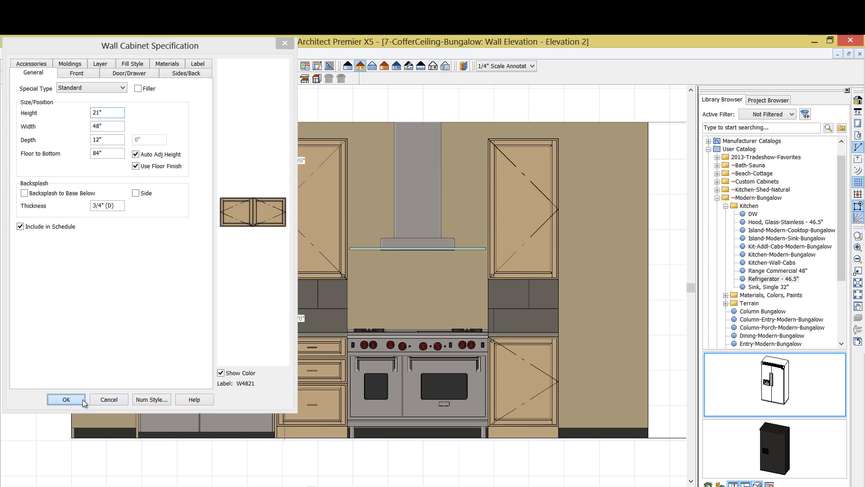
left_click(68, 399)
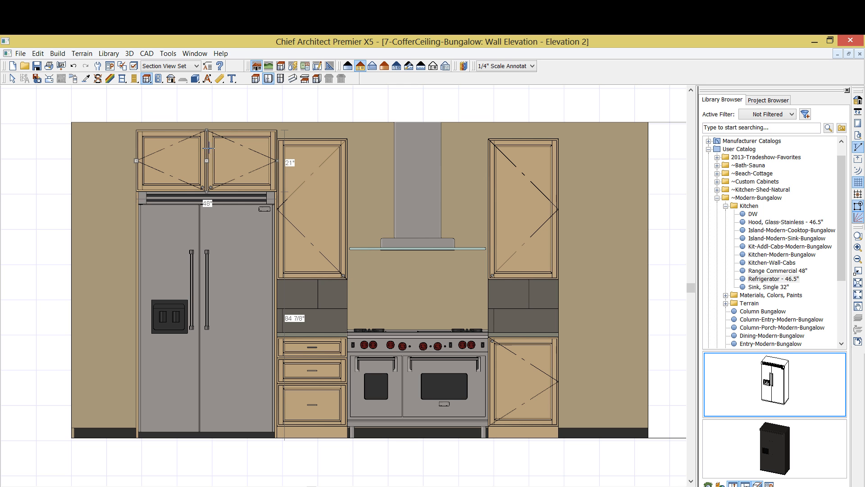
Lower the refrigerator cabinet's top to the neighbouring wall cabinet's top, 18" high, and set its depth to 24".
left_click_drag(206, 129, 206, 139)
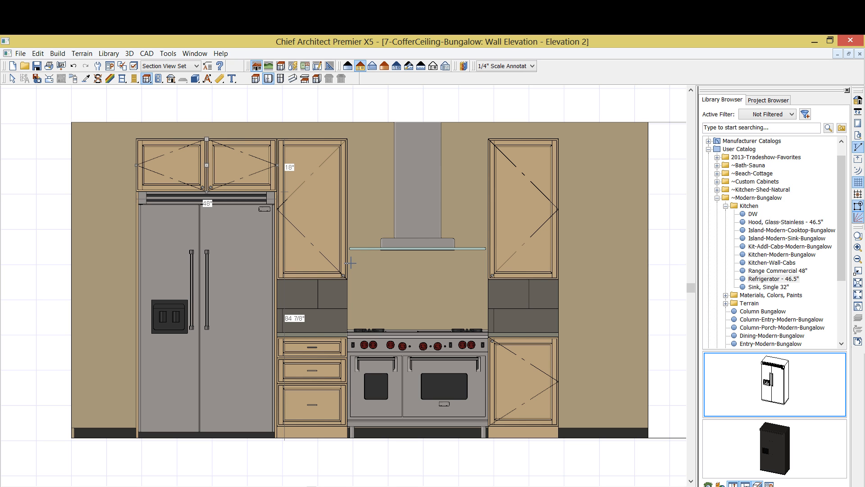
key("ctrl+e")
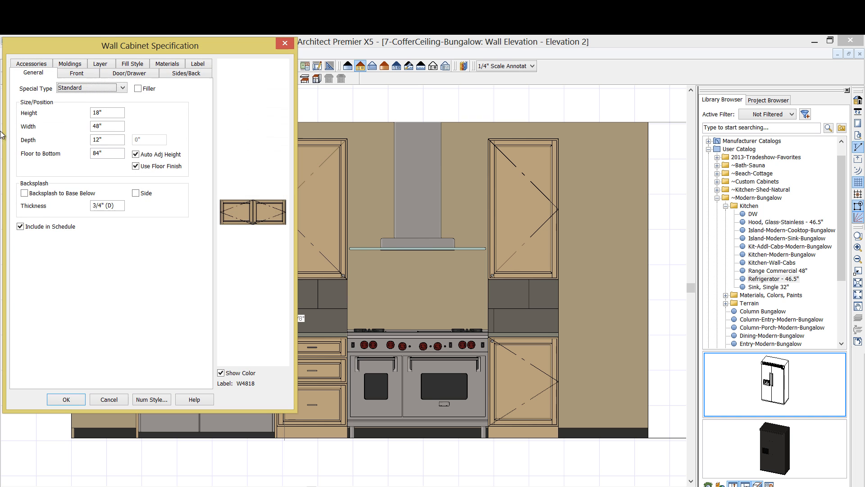
left_click(111, 141)
type("24")
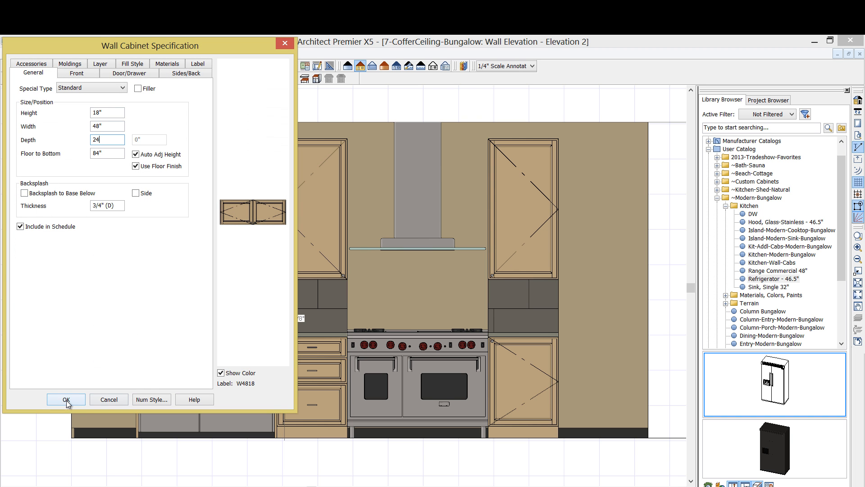
left_click(66, 400)
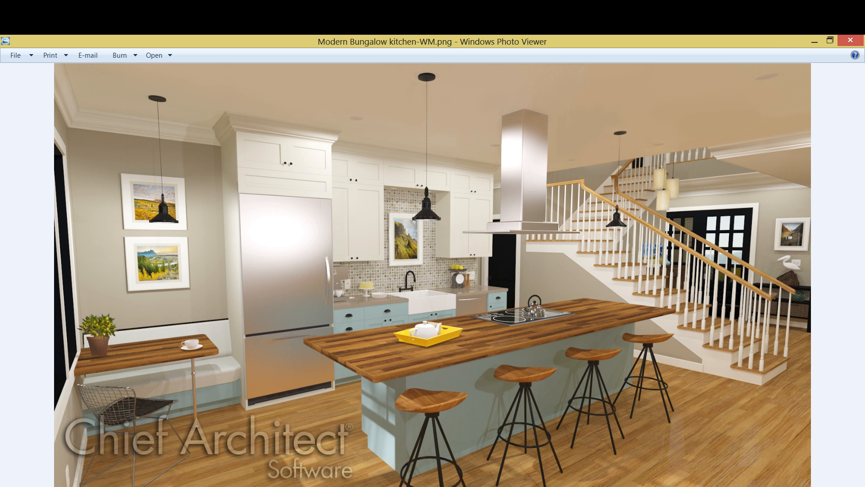
Add the CA-34 crown molding from the core catalog to the refrigerator cabinet and both wall cabinets flanking the hood.
left_click(850, 40)
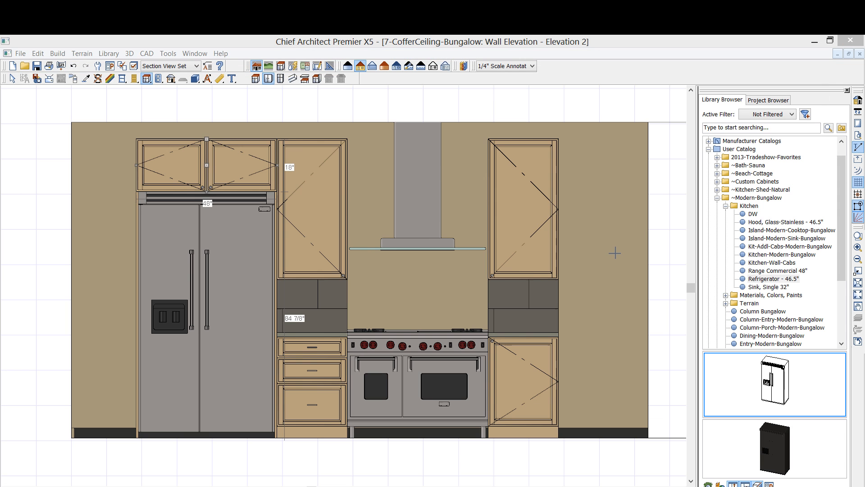
left_click(510, 226)
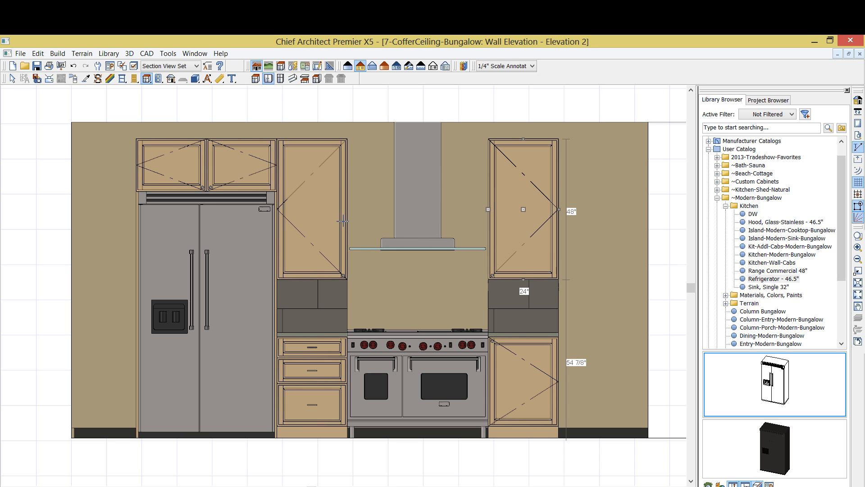
left_click(309, 208)
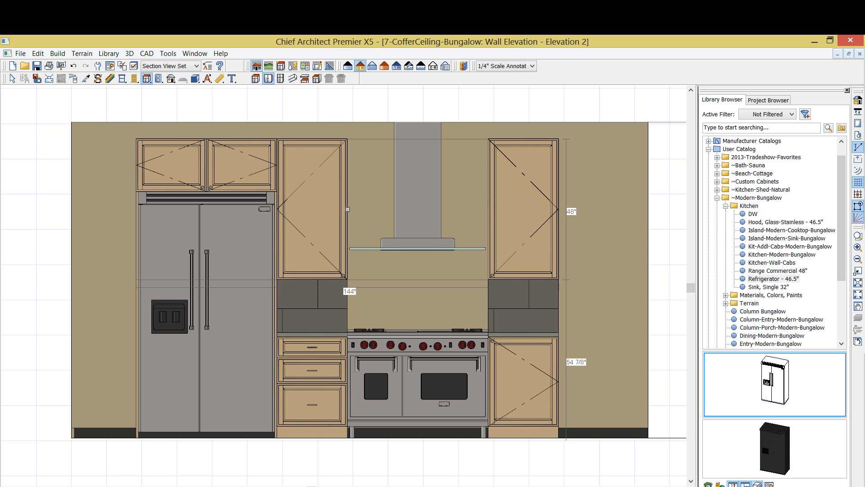
key("ctrl+e")
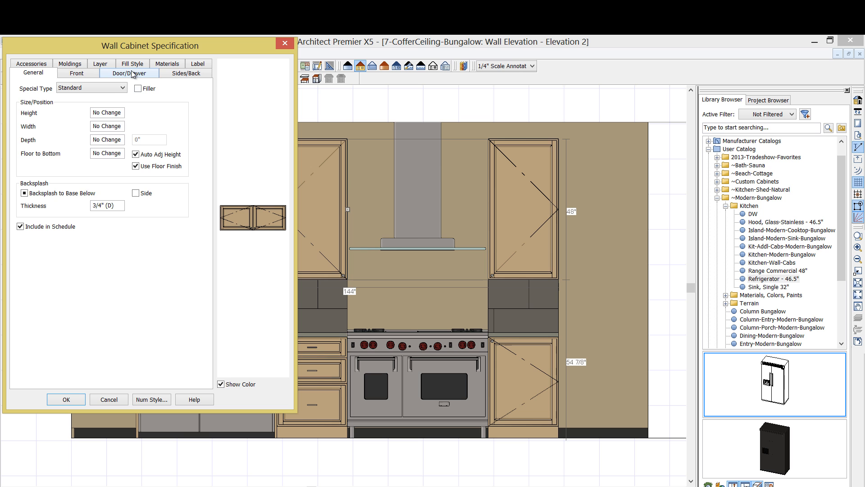
left_click(71, 65)
left_click(49, 120)
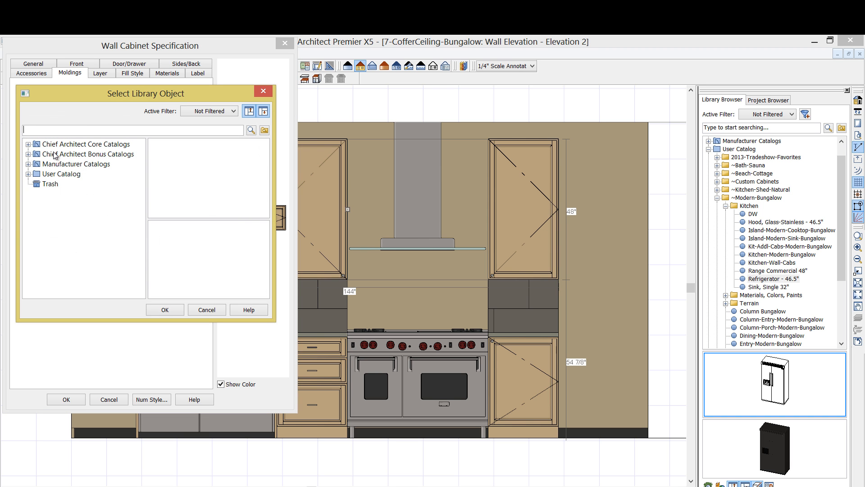
left_click(28, 144)
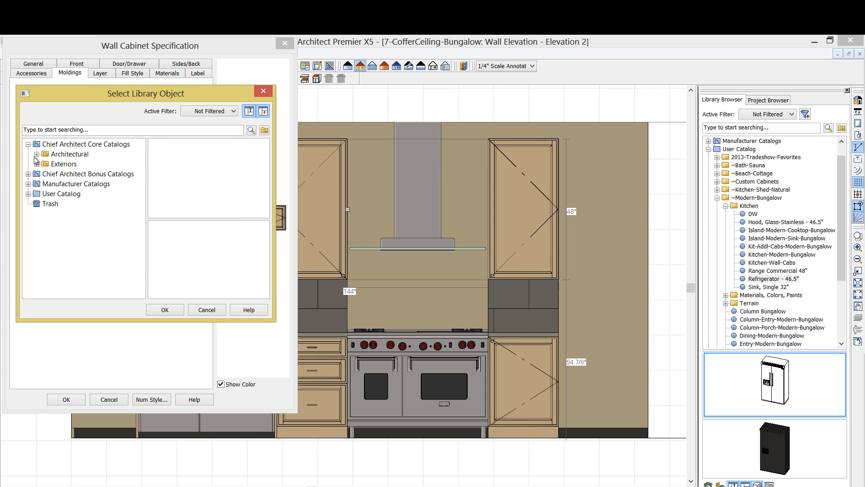
left_click(37, 154)
left_click(45, 164)
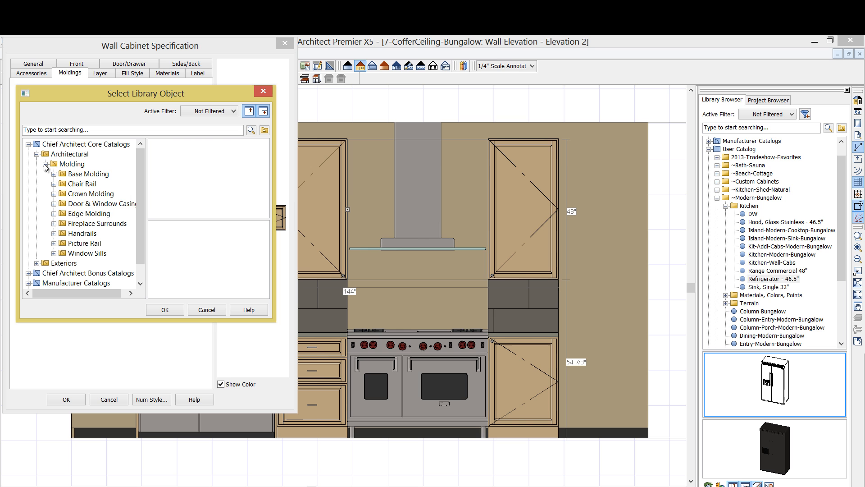
left_click(78, 194)
left_click(191, 168)
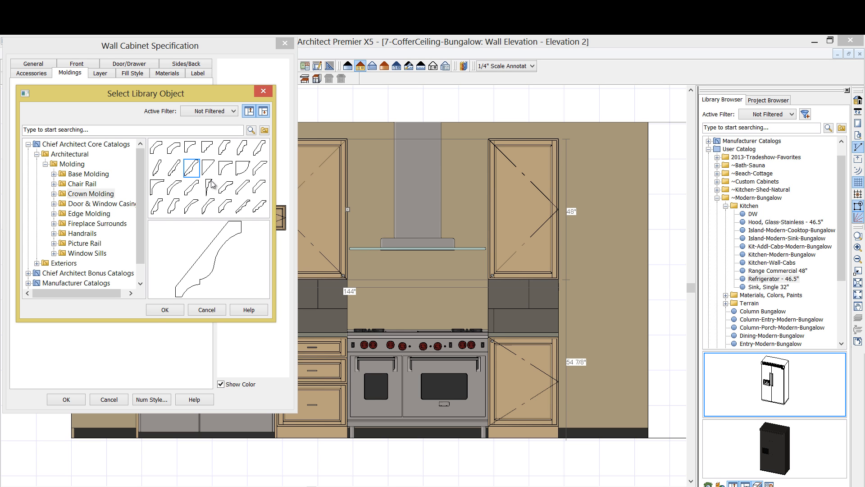
left_click(157, 314)
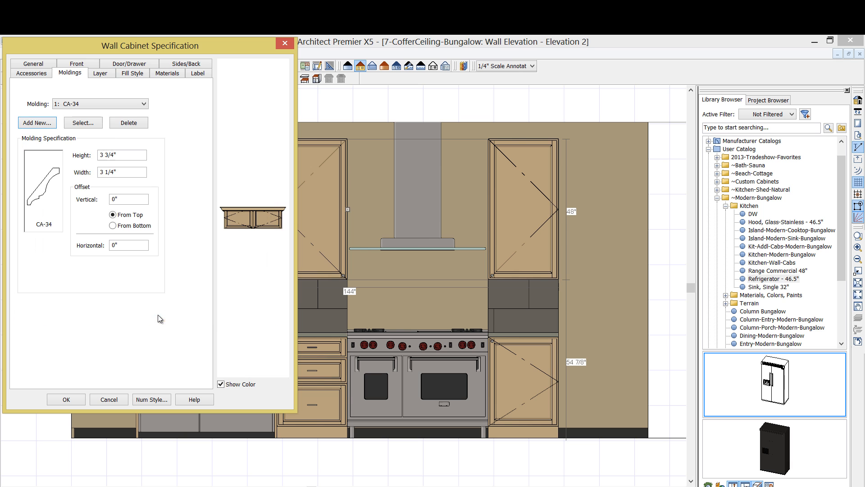
Set the cabinets' crown molding height to 6" and its vertical offset to -6" from the top.
left_click_drag(122, 158, 76, 158)
type("6")
key("Tab")
key("Tab")
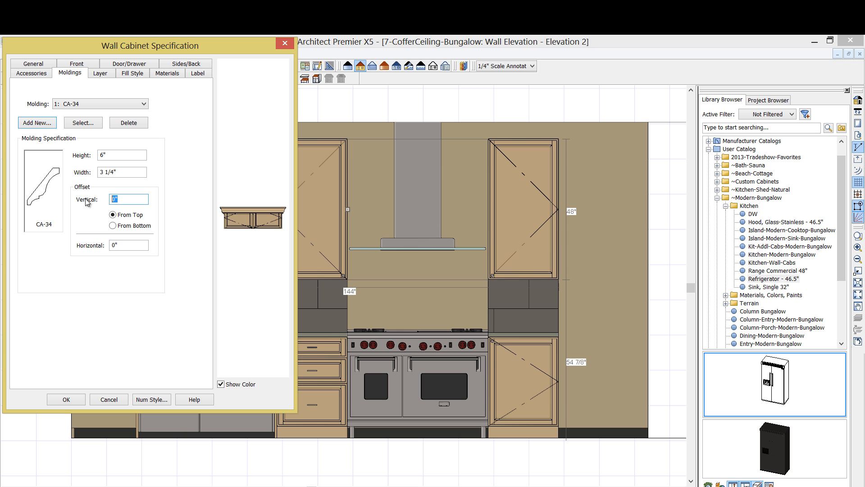
type("-6")
key("Tab")
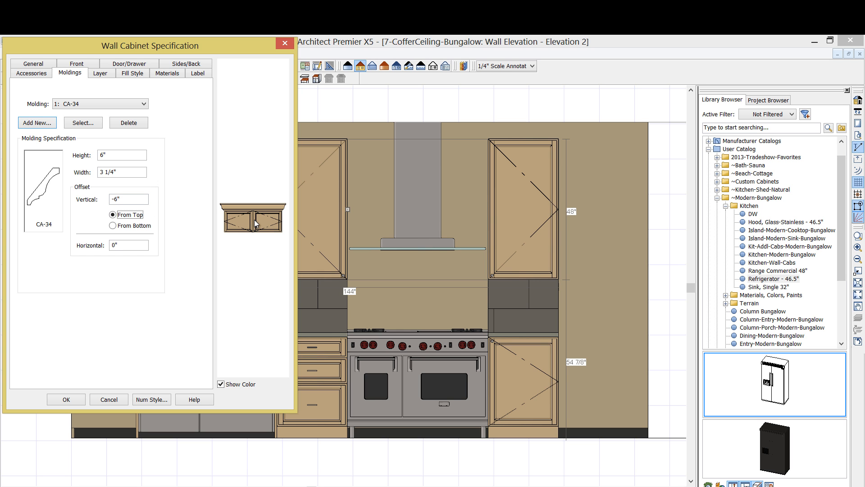
left_click(64, 401)
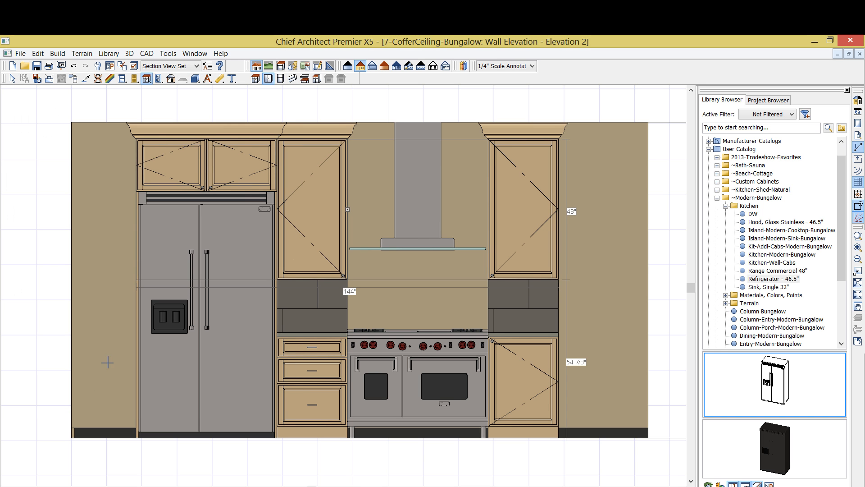
Draw a rectangular polyline solid behind the range between the side backsplashes and extend its lower edge to the range, about 1'-3 1/2" high.
middle_click_drag(223, 266, 248, 259)
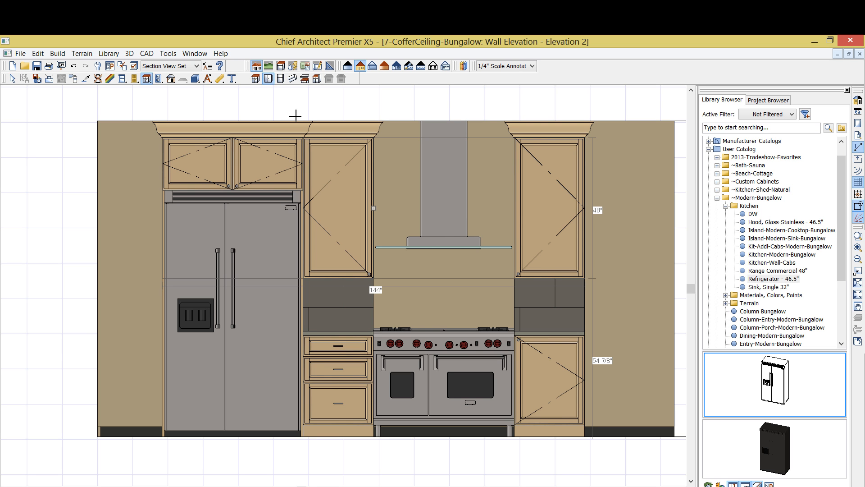
left_click(195, 78)
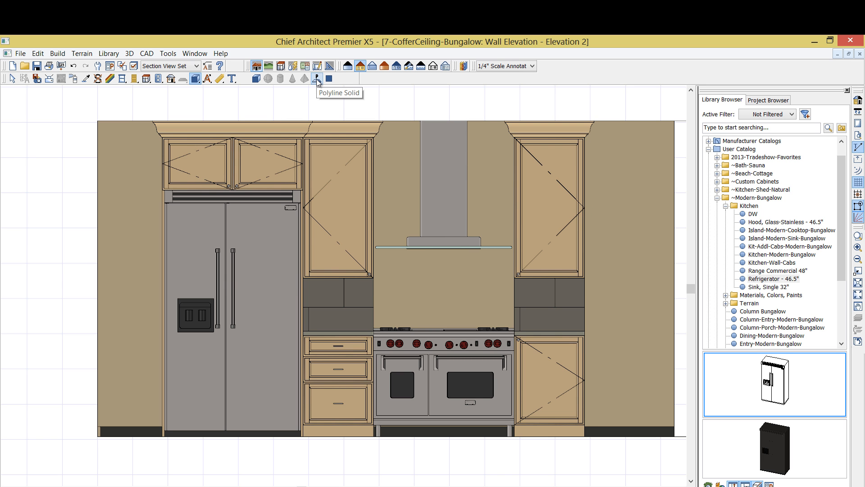
left_click(317, 80)
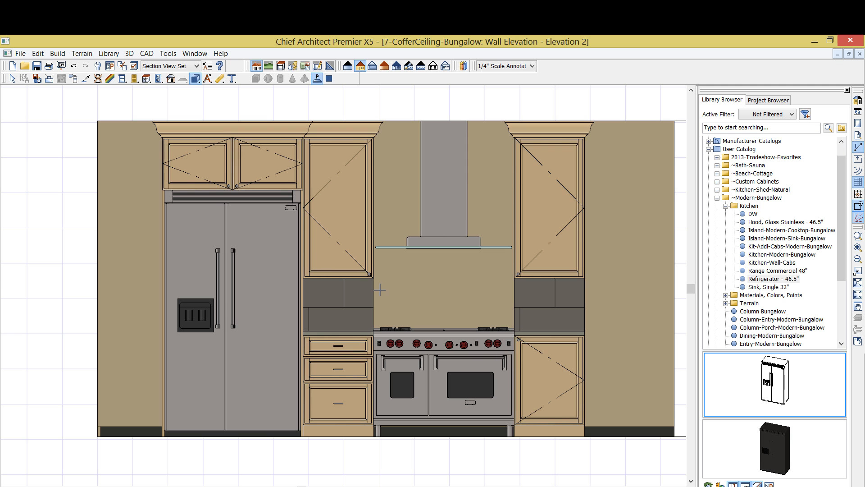
scroll(378, 288, "up", 2)
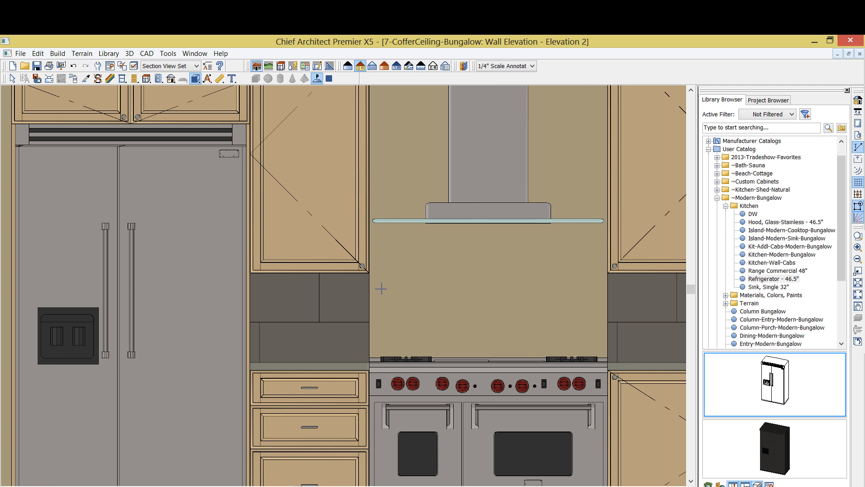
left_click_drag(371, 287, 609, 314)
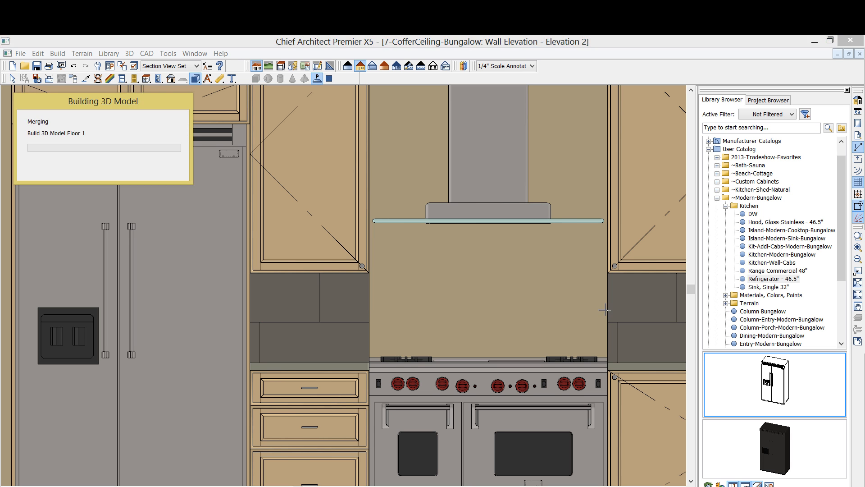
left_click(502, 310)
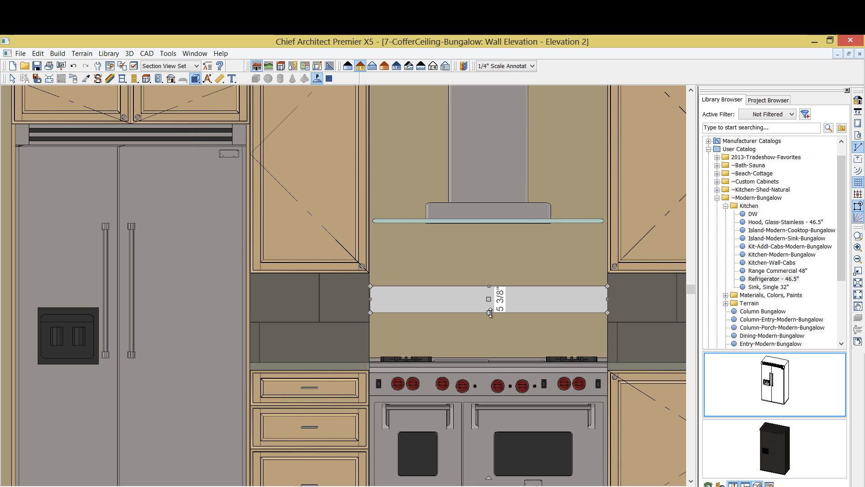
left_click_drag(489, 311, 485, 362)
Align the solid's refrigerator-side edge with the adjoining backsplash and raise its upper edge to the ceiling, about 5'-11 3/4" high.
scroll(486, 363, "up", 1)
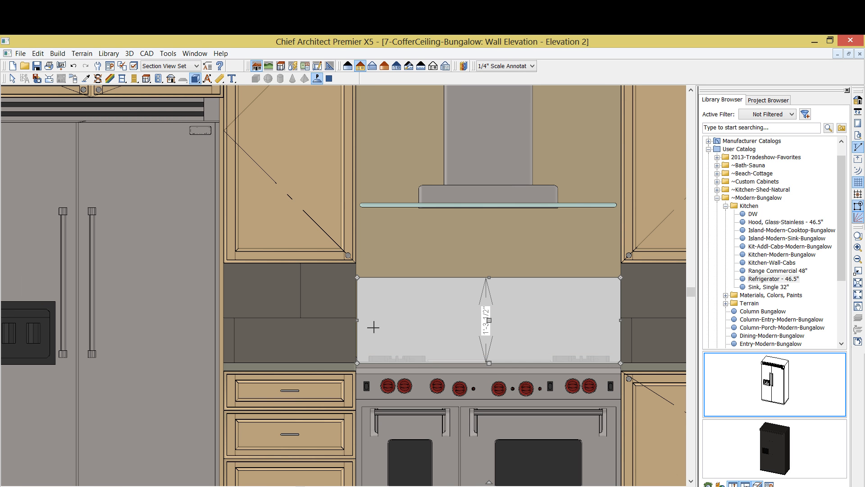
scroll(341, 322, "up", 2)
scroll(341, 322, "up", 3)
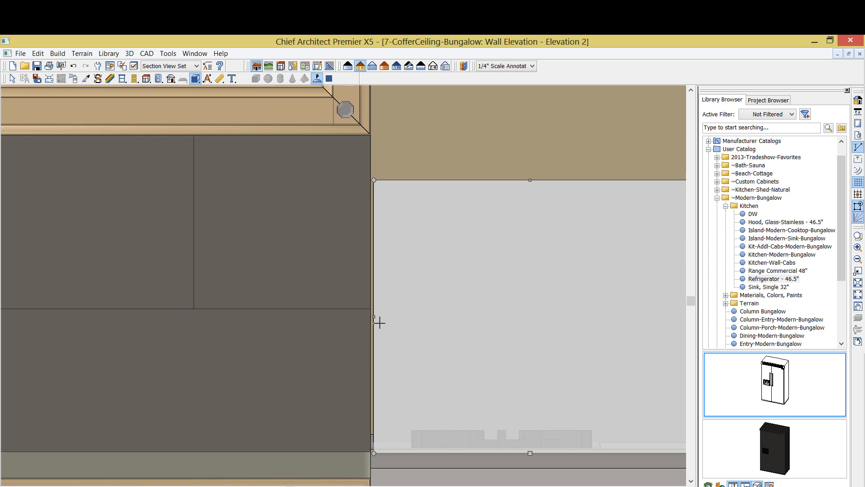
left_click_drag(373, 315, 367, 315)
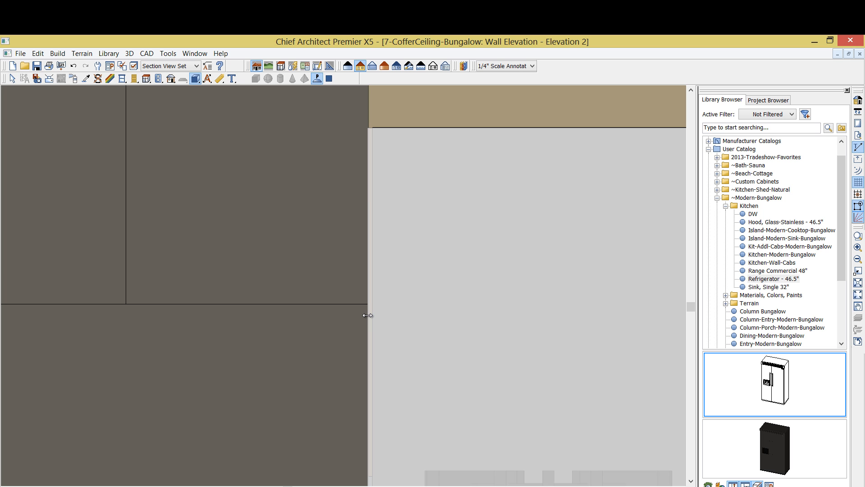
left_click(368, 315)
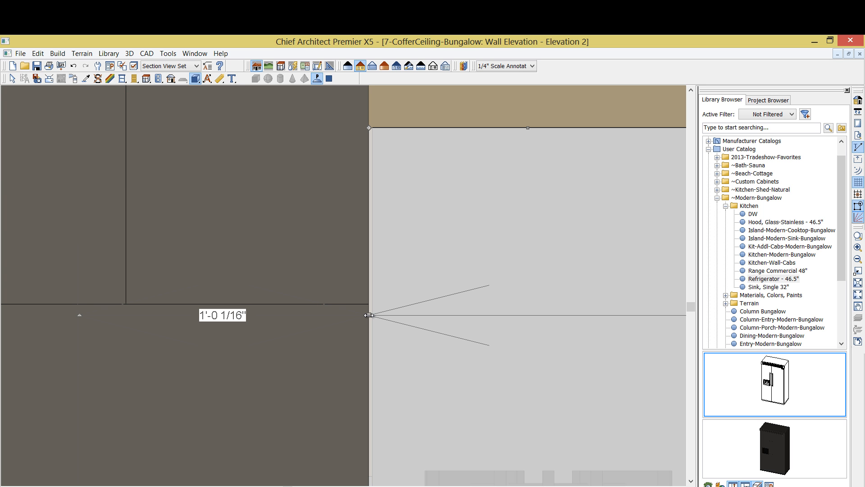
scroll(374, 315, "down", 5)
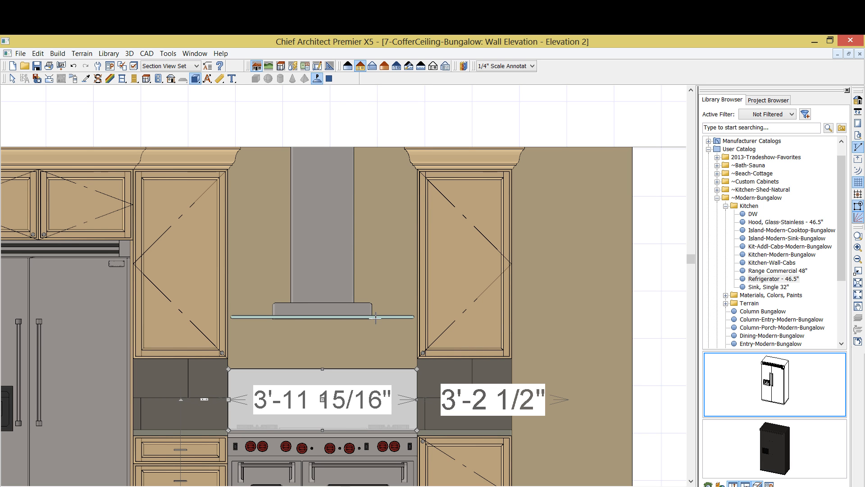
left_click_drag(324, 369, 318, 146)
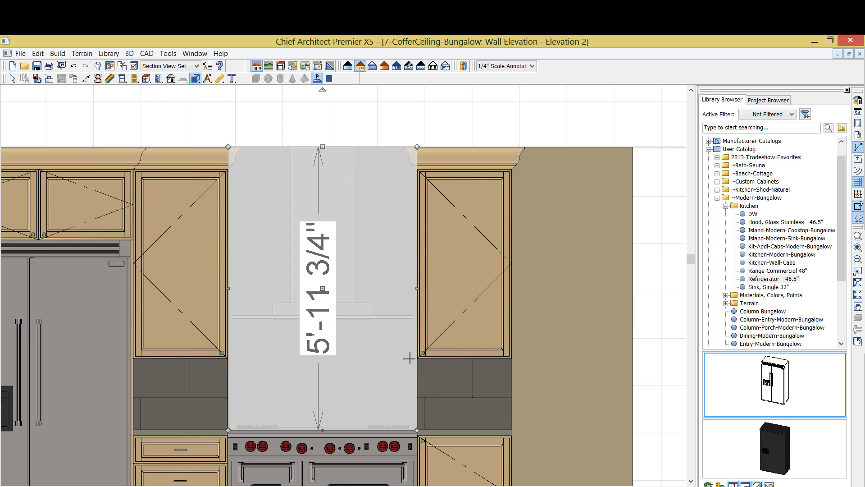
Set the thickness of the polyline solid behind the range to 3/4".
double_click(409, 357)
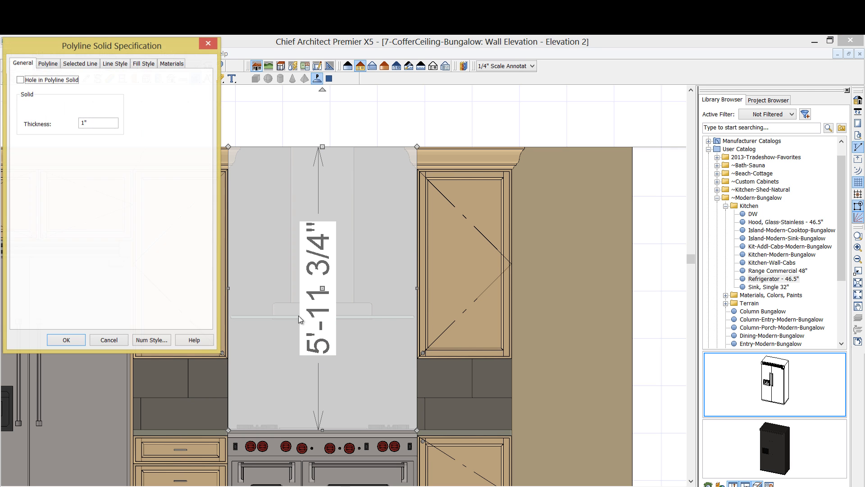
key("Tab")
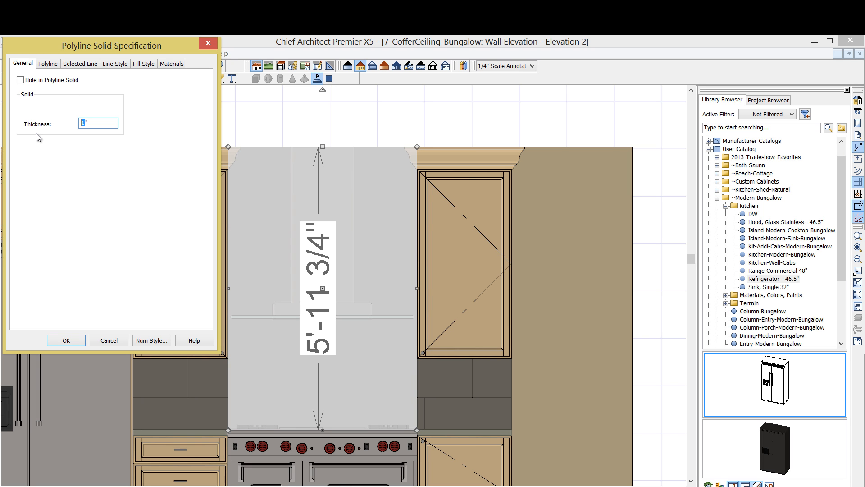
type("3/4")
left_click(79, 341)
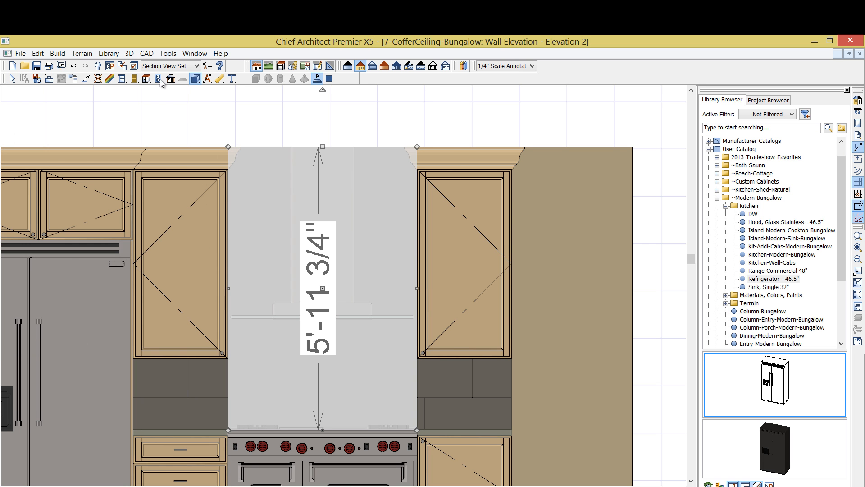
Copy the dark tile material from the cabinet backsplash onto the solid behind the range and hood.
left_click(85, 78)
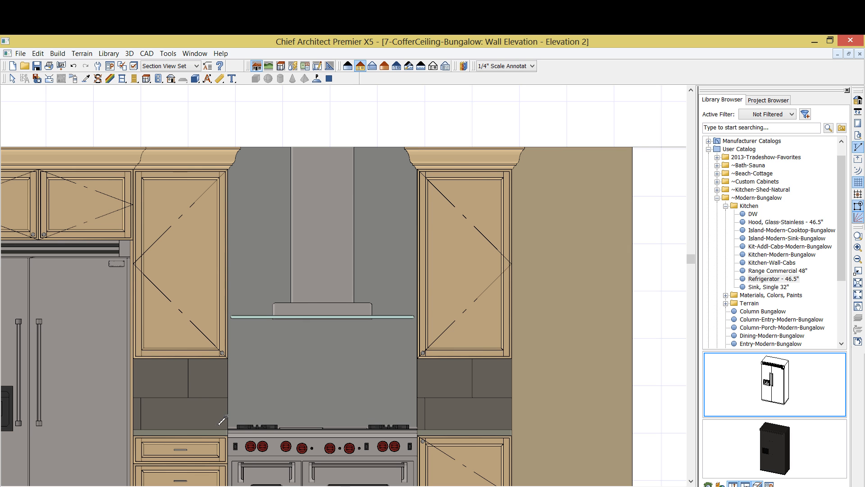
left_click(264, 380)
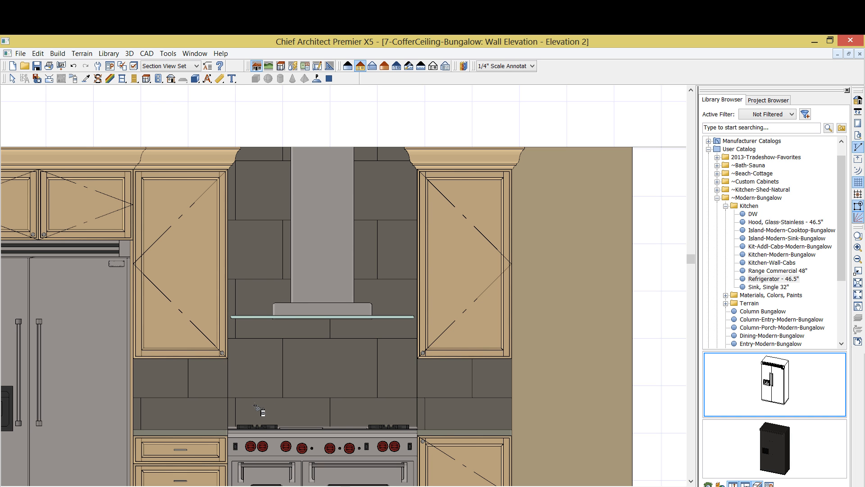
middle_click_drag(402, 316, 481, 259)
scroll(480, 259, "down", 1)
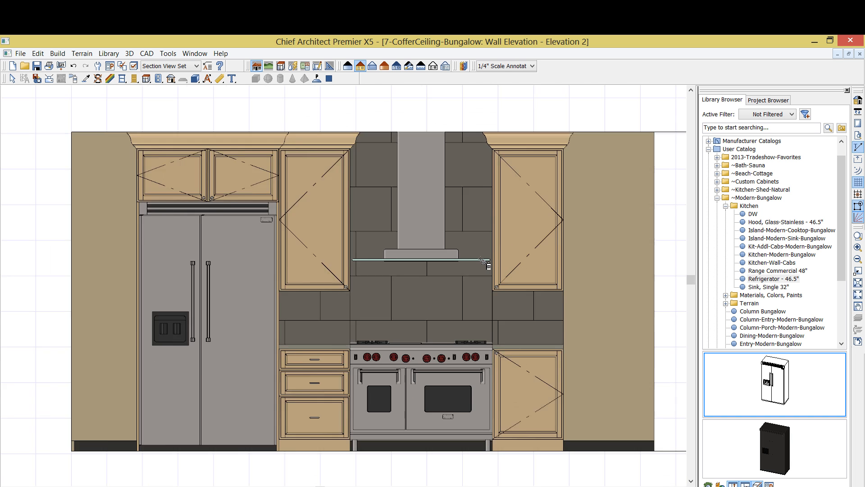
scroll(484, 262, "down", 1)
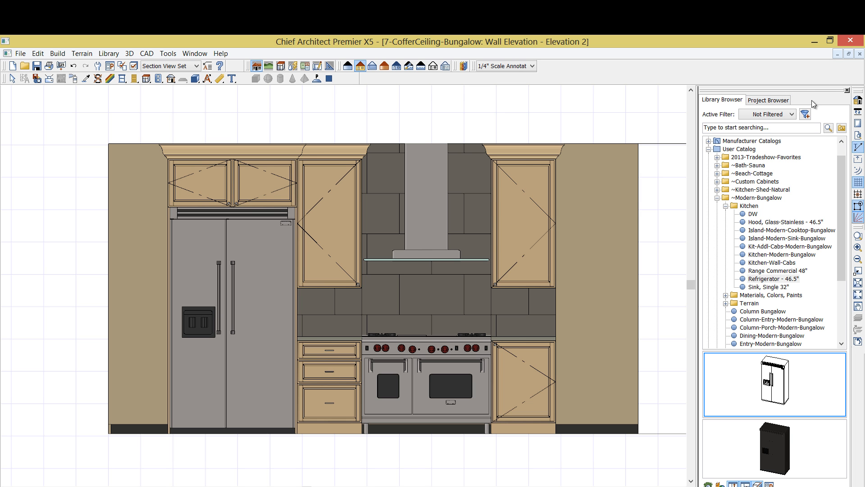
Close the wall elevation and the library browser, and create a perspective floor overview of the bungalow.
left_click(859, 54)
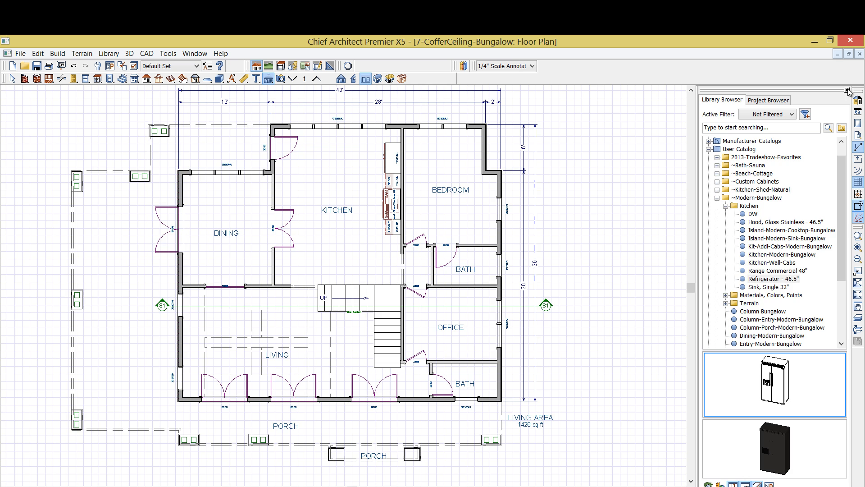
left_click(846, 90)
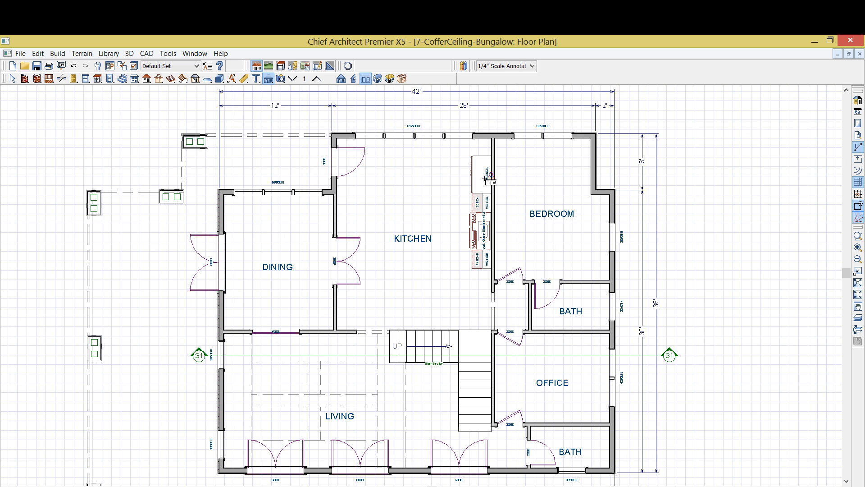
left_click(280, 78)
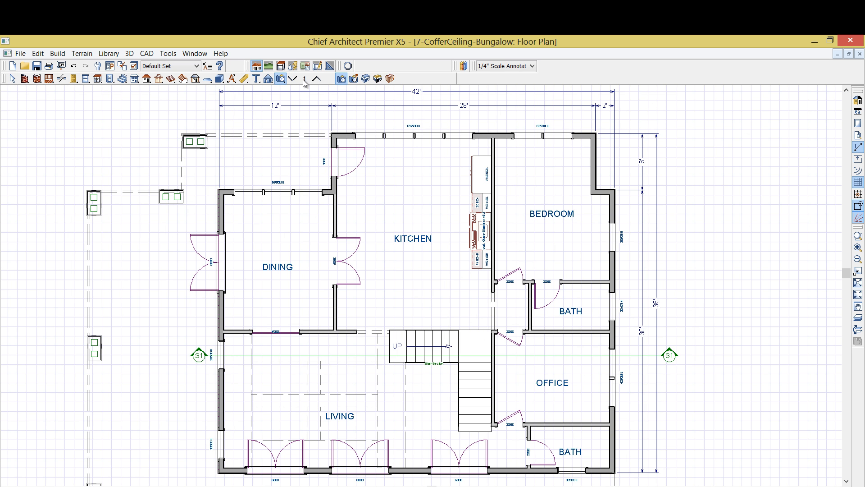
left_click(377, 79)
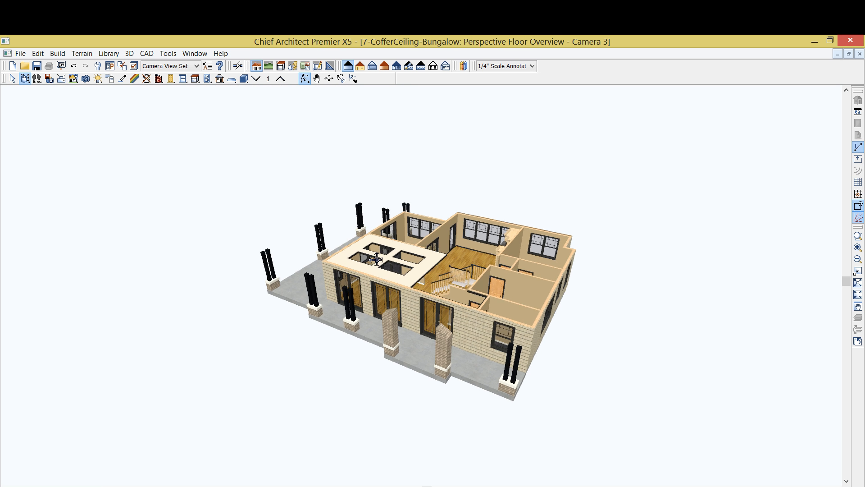
Bring the kitchen's range wall into close view from above in the perspective floor overview.
left_click_drag(473, 311, 635, 291)
scroll(358, 257, "up", 3)
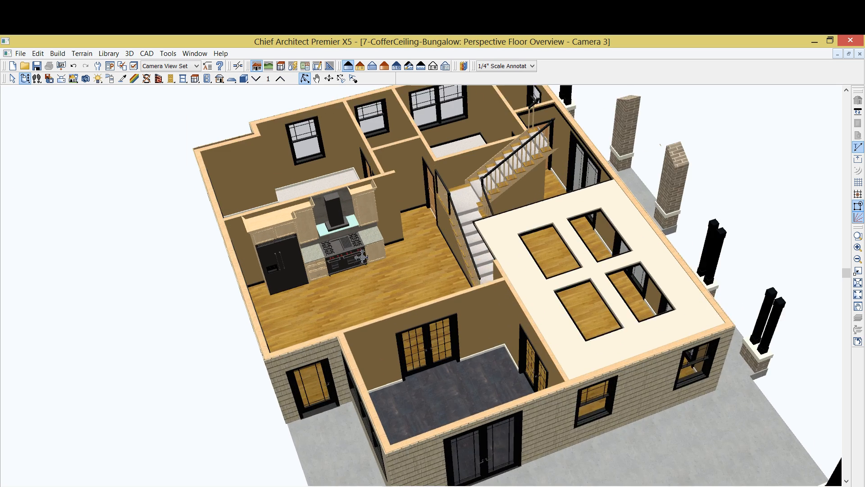
scroll(360, 258, "up", 4)
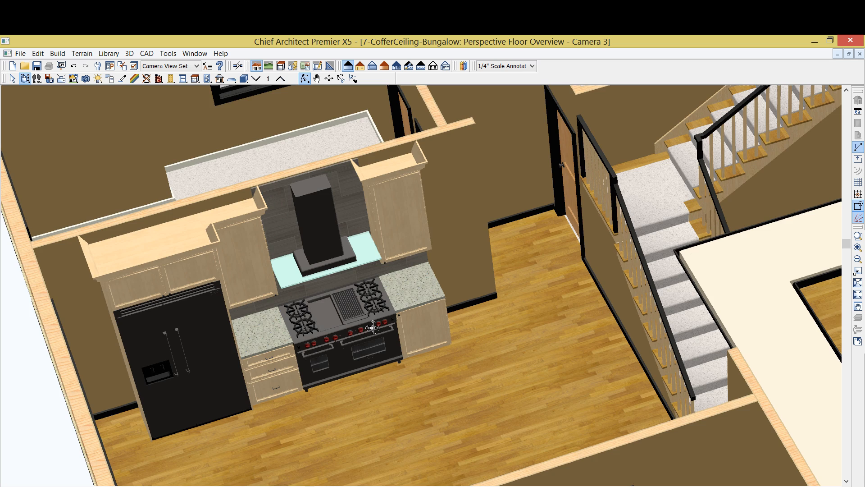
left_click_drag(373, 327, 339, 318)
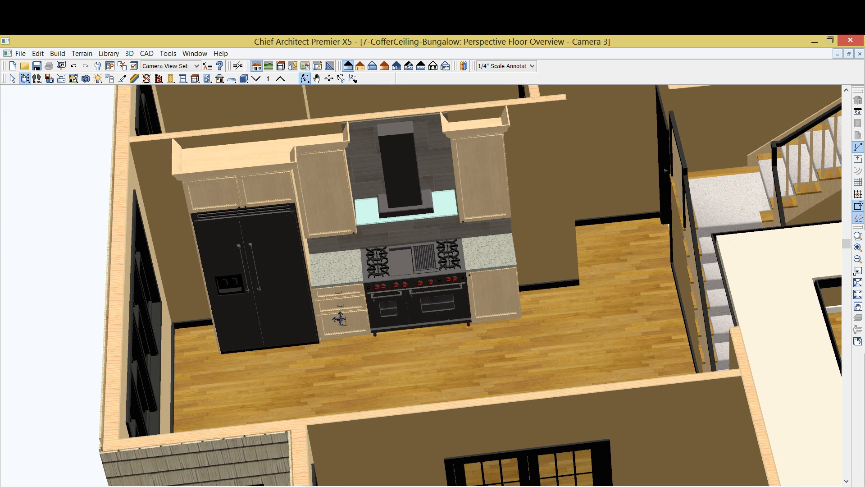
scroll(431, 354, "up", 2)
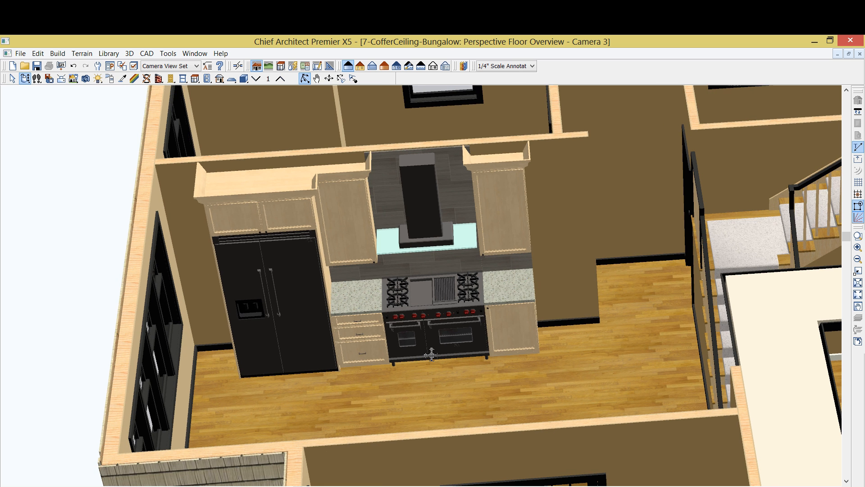
middle_click_drag(443, 238, 376, 294)
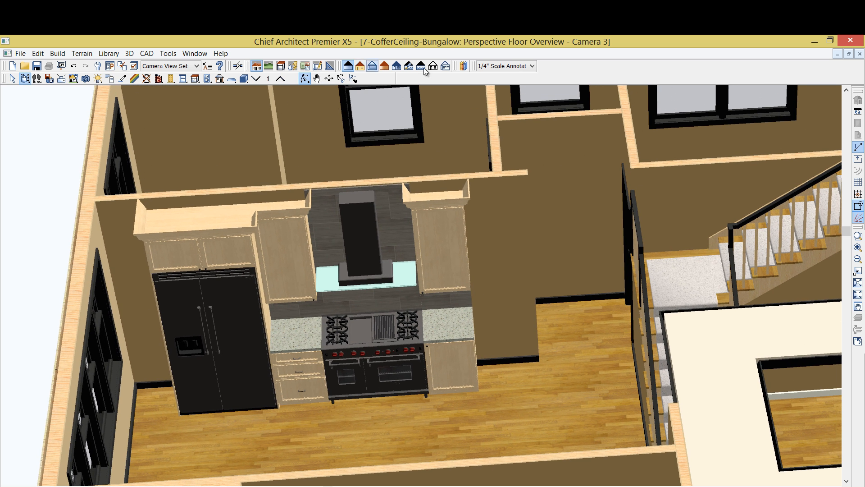
Open the library browser and expand the Aristokraft Cabinetry - 2011 manufacturer catalog down to its door styles.
left_click(464, 66)
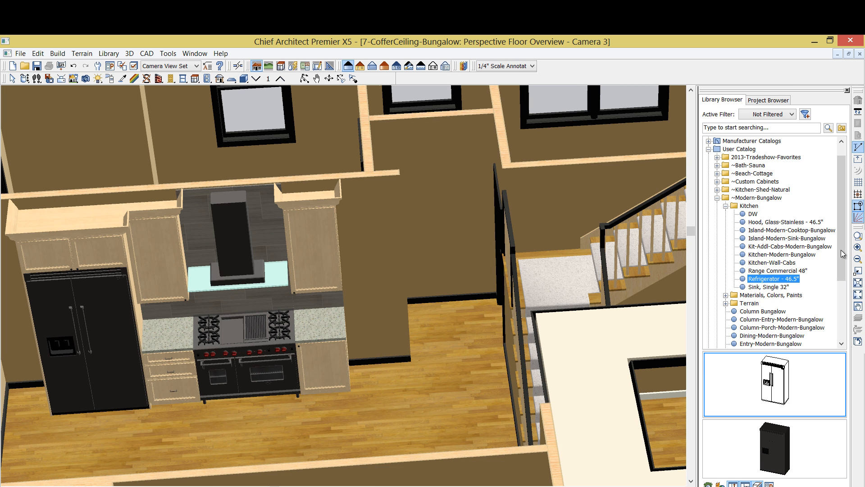
left_click(708, 141)
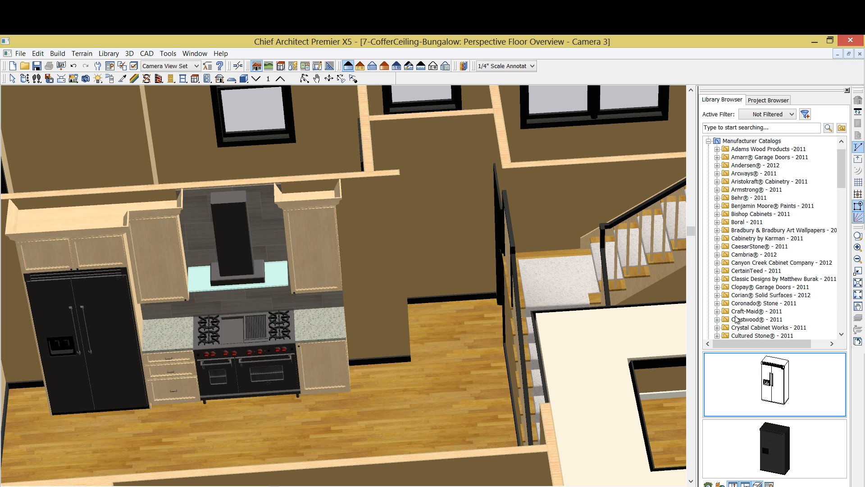
left_click(744, 182)
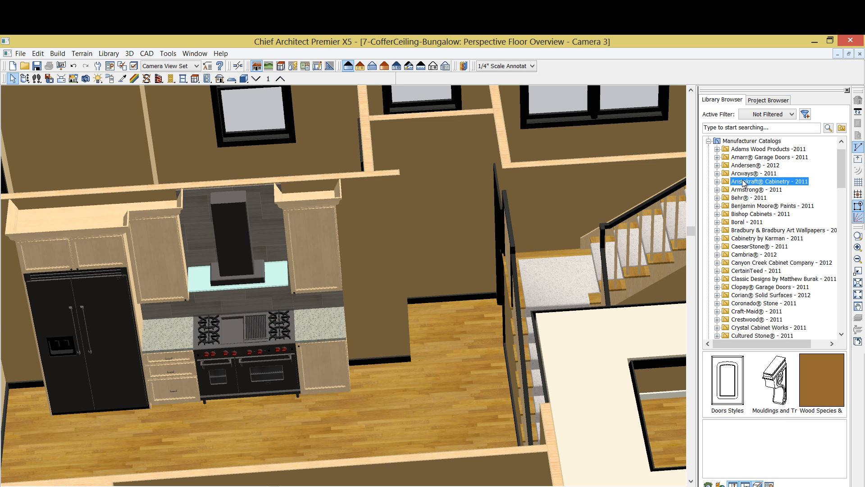
left_click(716, 181)
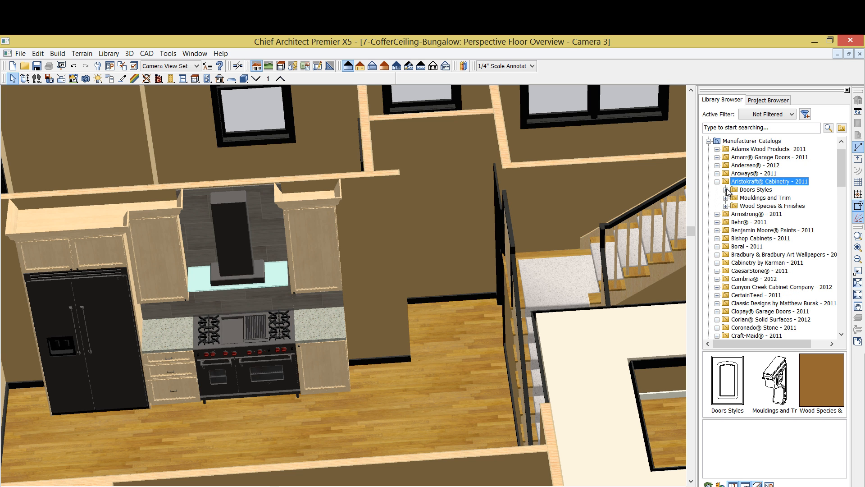
left_click(726, 190)
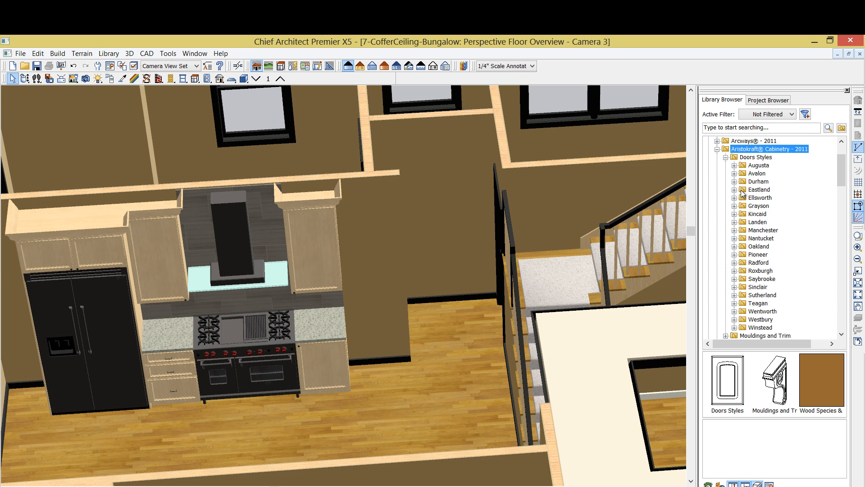
Apply the Avalon Door style to the base cabinet on the side of the range away from the refrigerator.
left_click(745, 176)
left_click(734, 173)
left_click(739, 386)
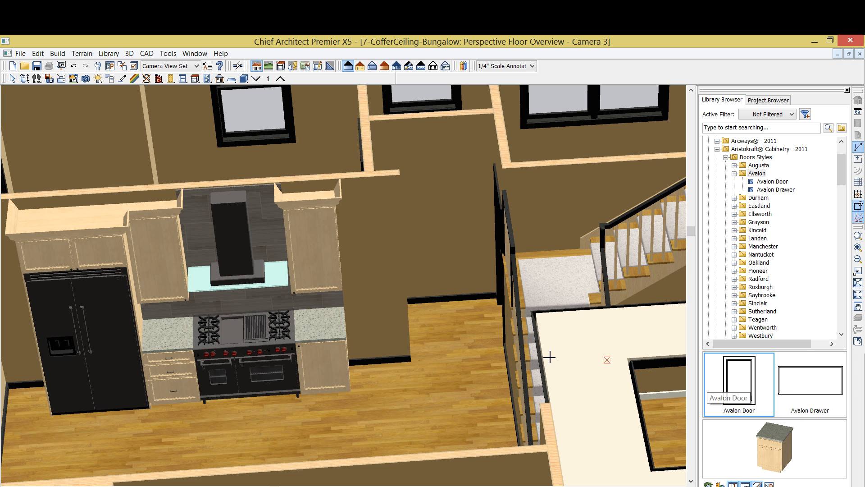
left_click(326, 368)
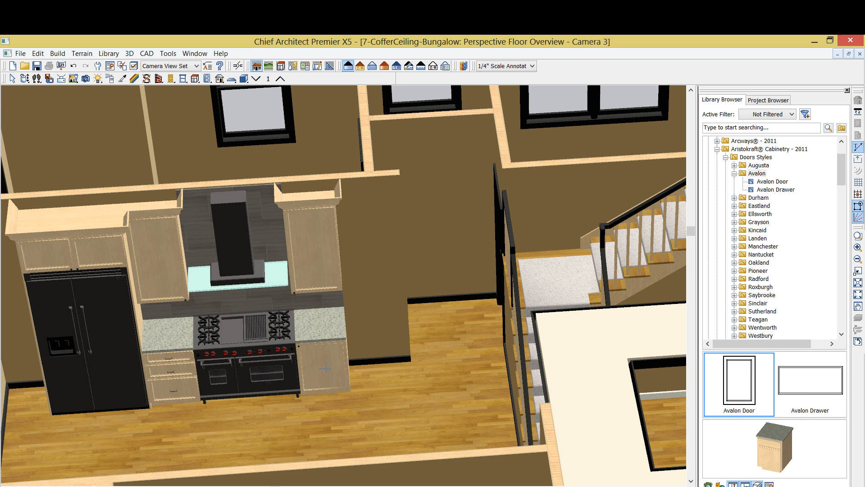
scroll(320, 370, "up", 6)
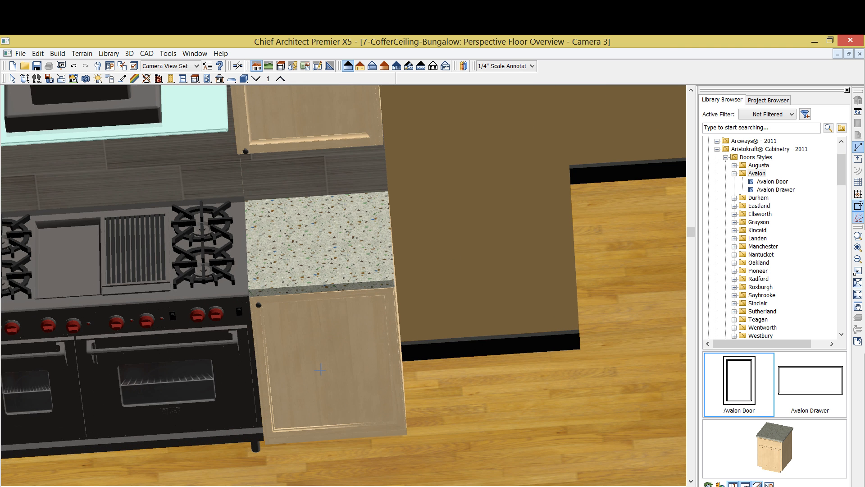
Switch the camera to a line-drawn vector rendering and try the Durham Door on the base cabinet beside the range.
left_click(360, 66)
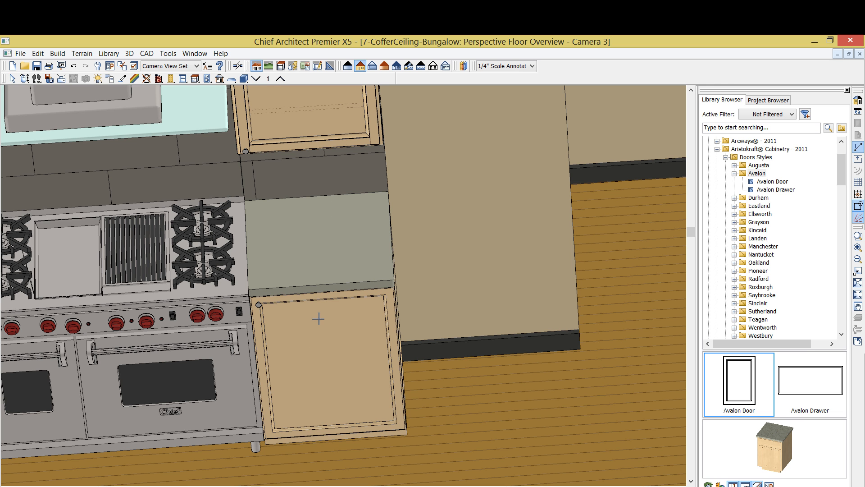
left_click(759, 198)
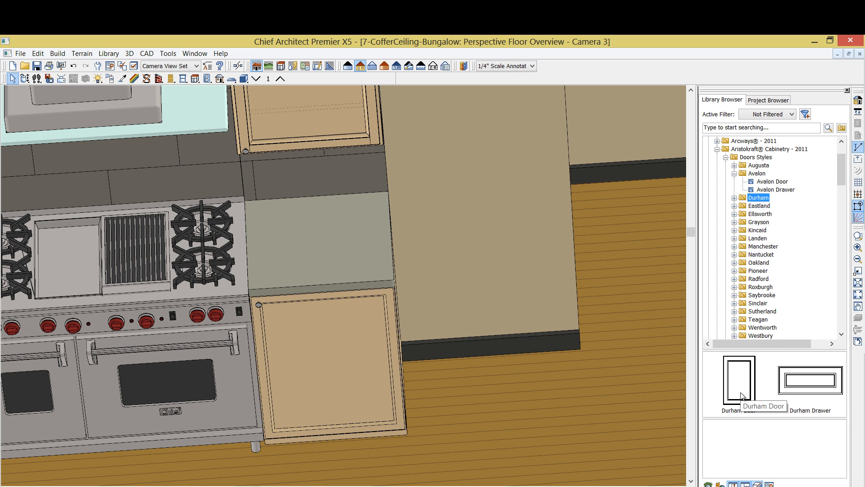
left_click(372, 370)
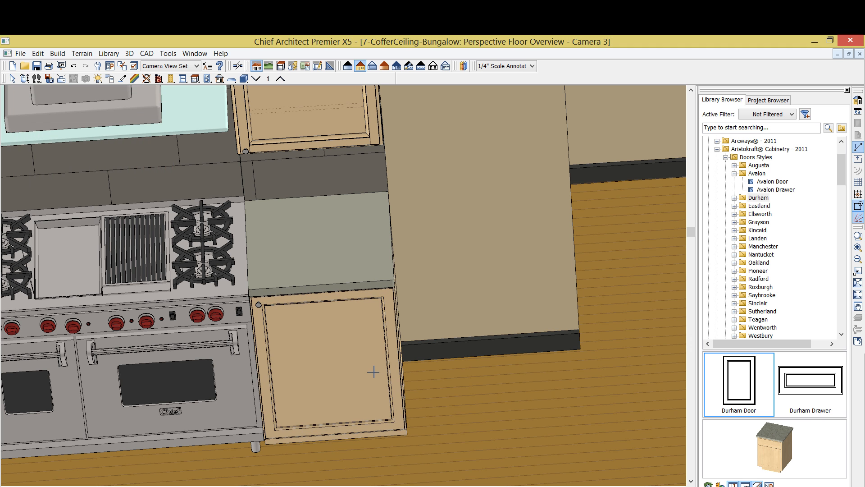
Try the Landen Door and the Wentworth Door on the base cabinet beside the range.
left_click(751, 240)
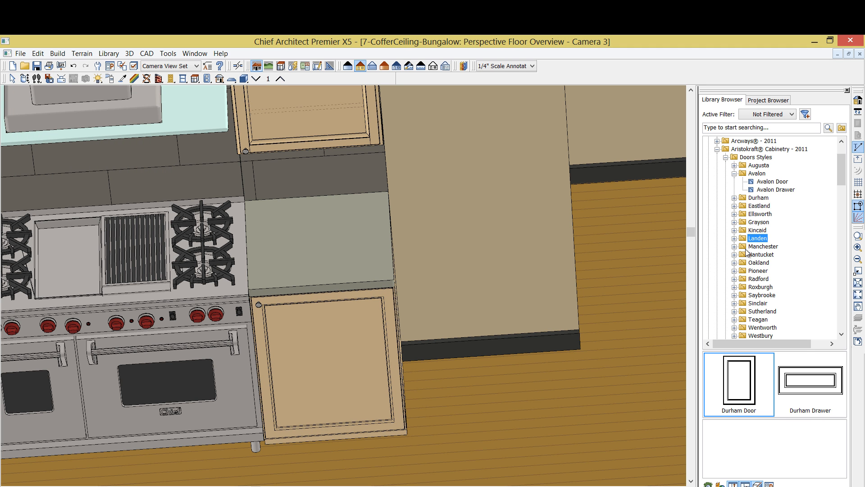
left_click(312, 372)
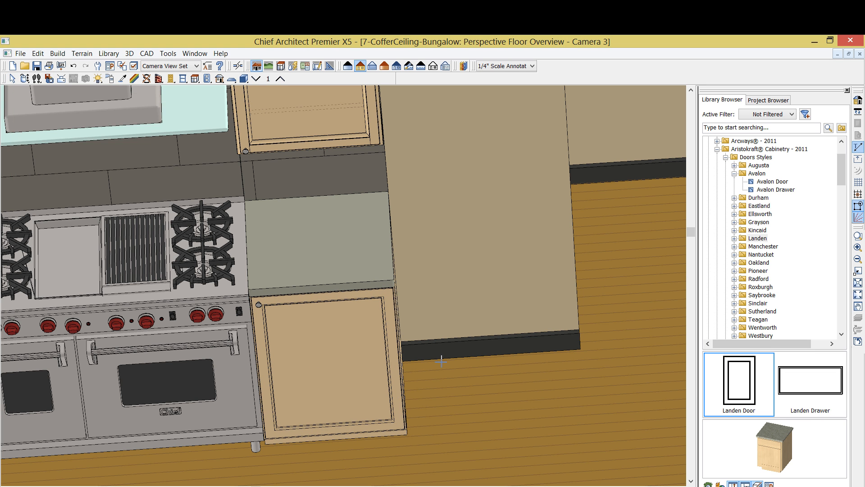
left_click(762, 327)
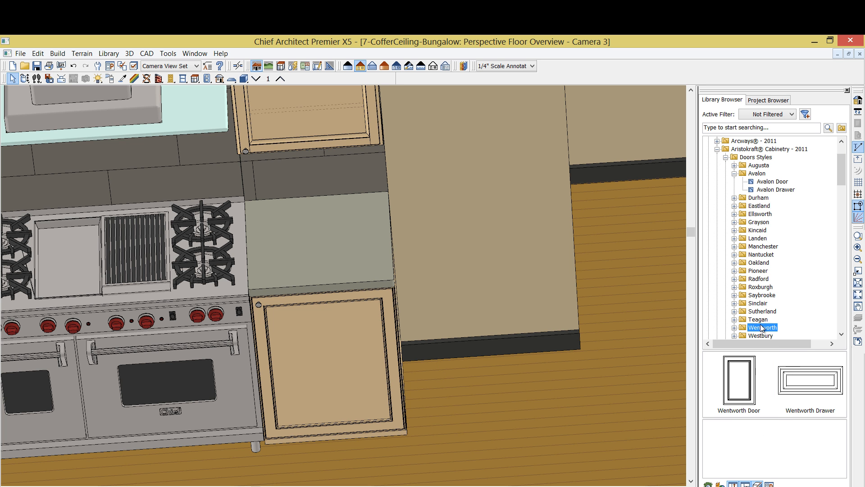
left_click(315, 376)
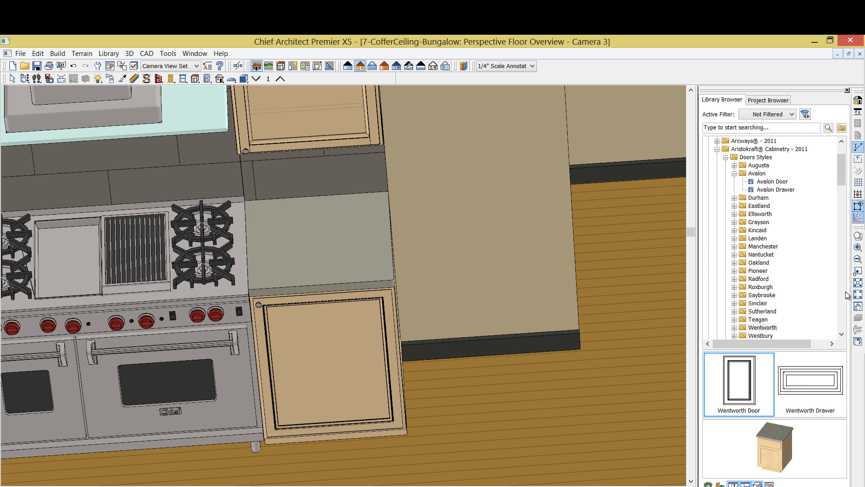
Apply the Westbury Arch Door to the base cabinet beside the range and return to standard textured rendering.
left_click_drag(842, 180, 842, 197)
left_click(754, 231)
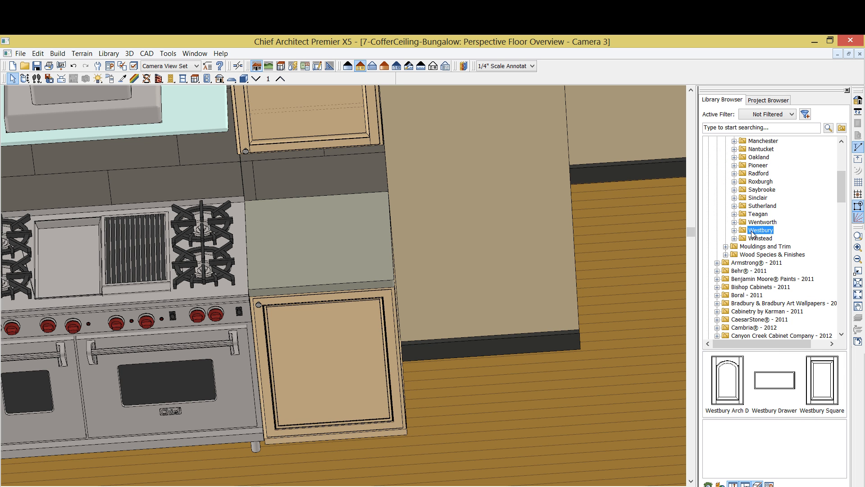
left_click(349, 360)
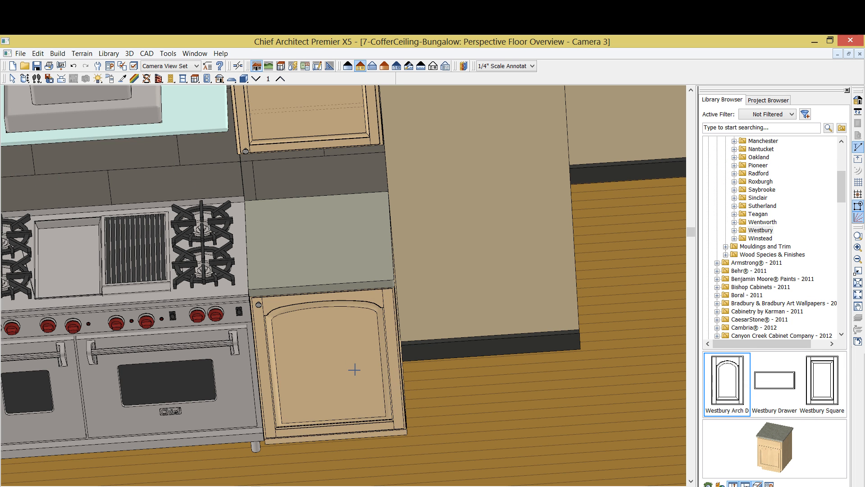
scroll(353, 366, "up", 2)
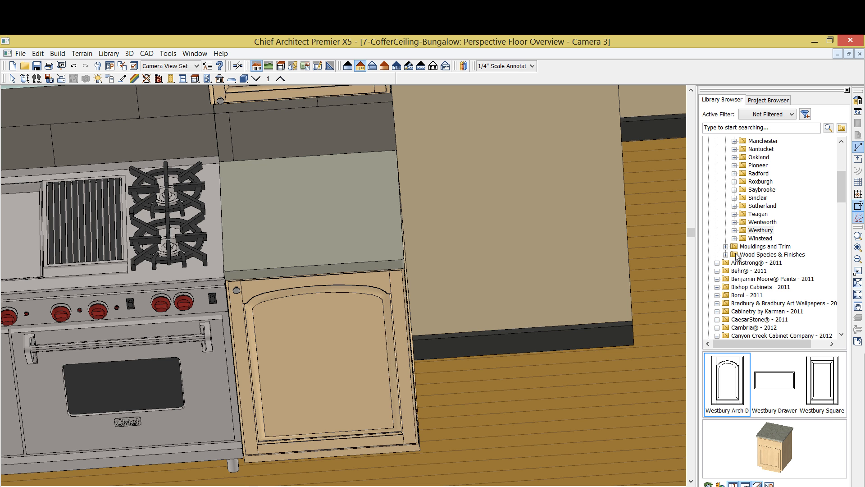
left_click(348, 66)
scroll(381, 303, "down", 3)
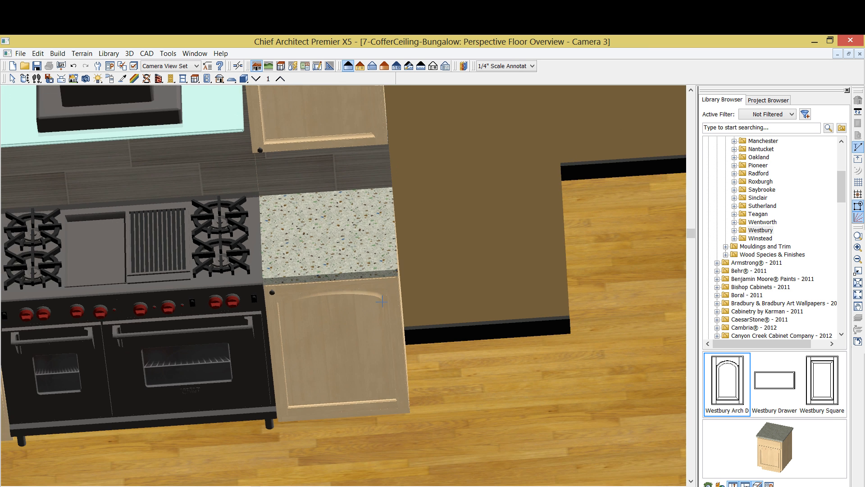
Browse Aristokraft's Wood Species & Finishes for hickory and cherry, and open the cherry finishes.
left_click(760, 238)
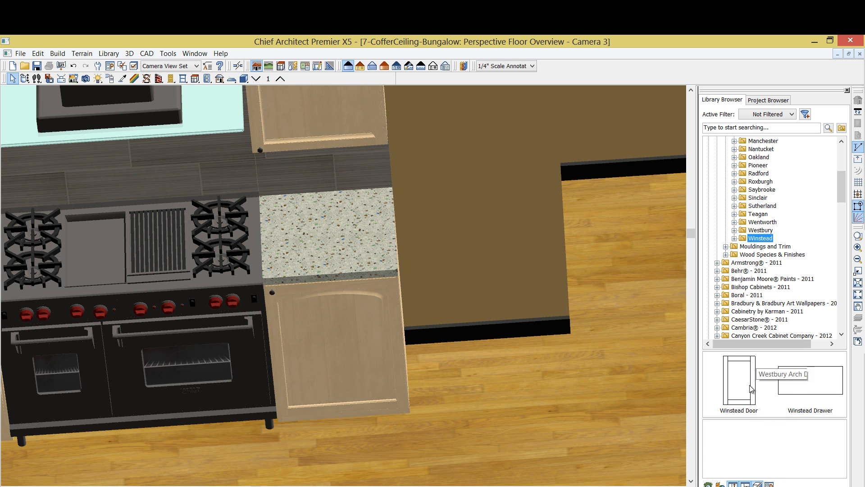
left_click(756, 255)
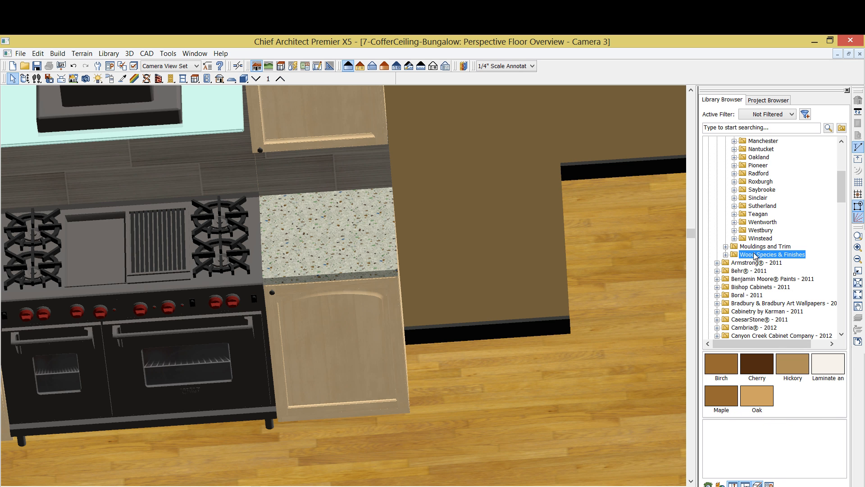
left_click(725, 254)
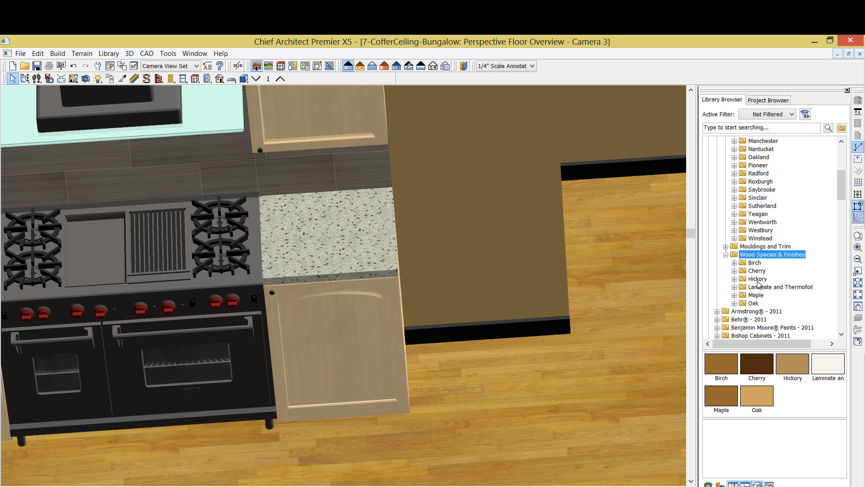
left_click(758, 279)
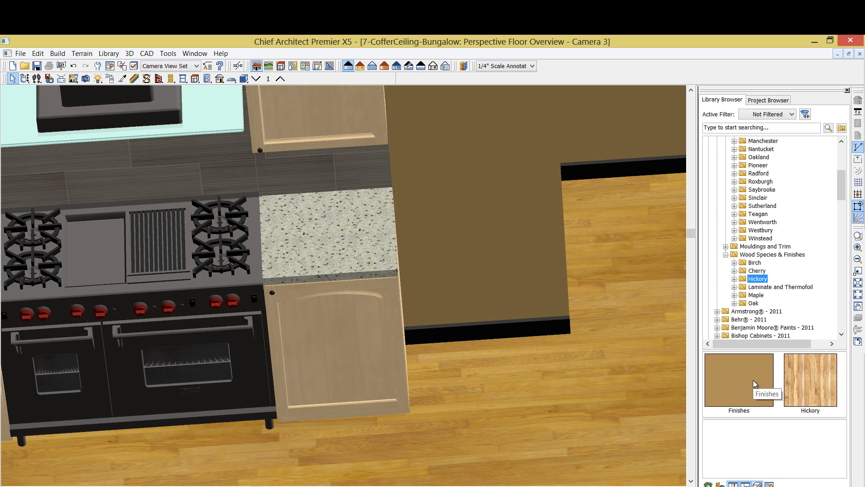
left_click(757, 271)
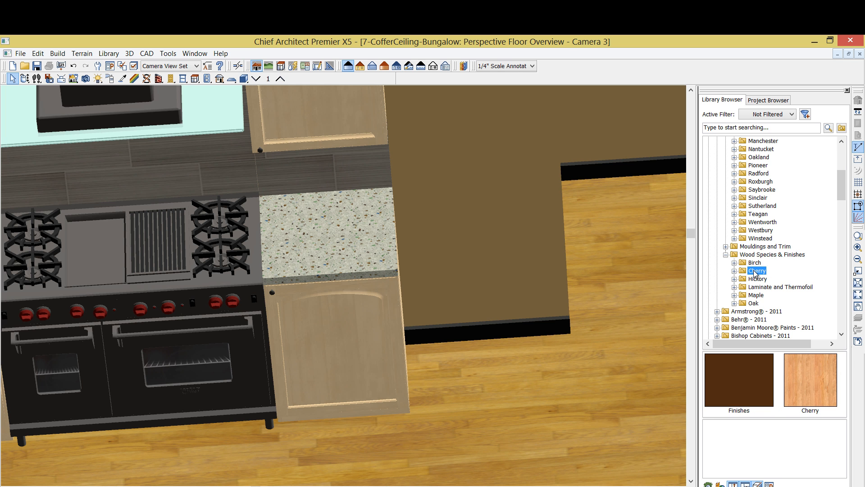
double_click(748, 386)
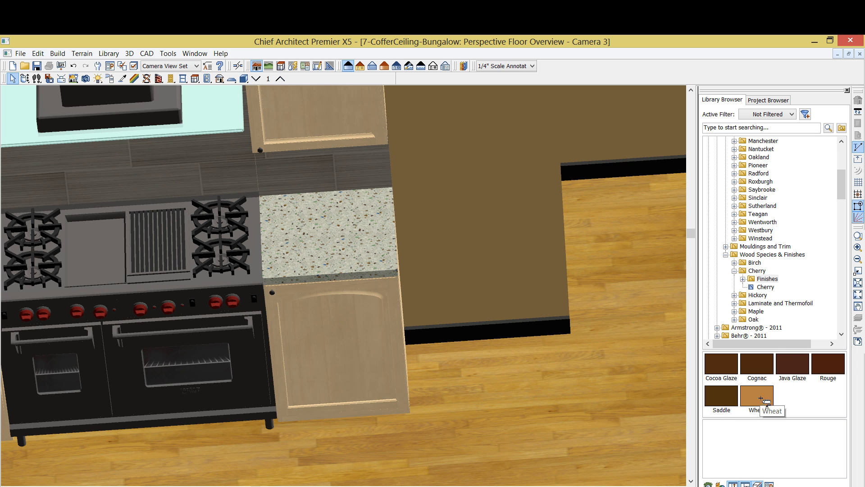
Apply the Wheat cherry finish to the arched base cabinet door beside the range and inspect the result.
left_click(759, 401)
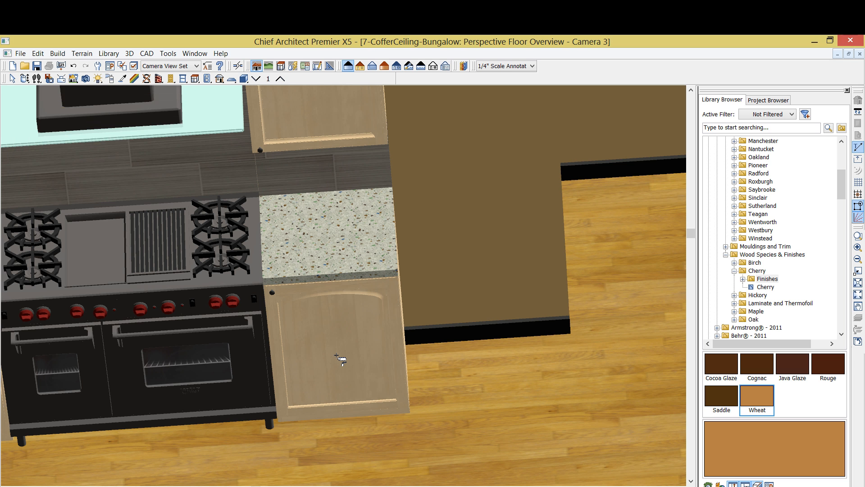
left_click(339, 359)
scroll(339, 359, "up", 3)
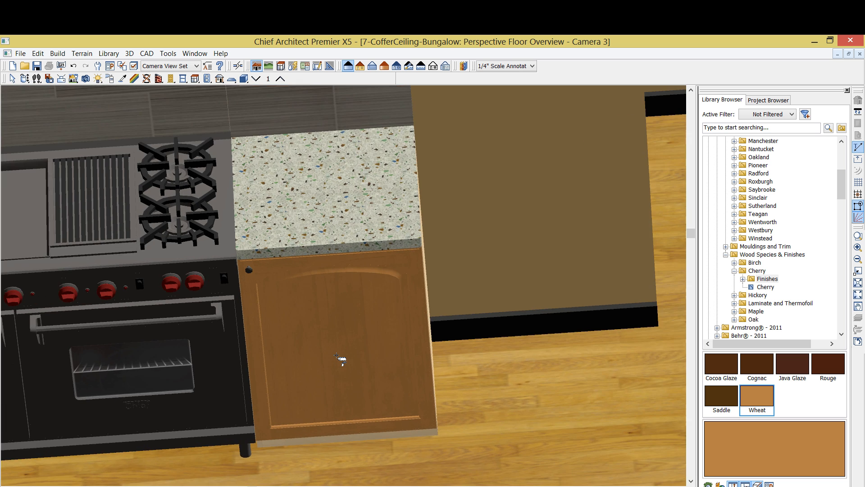
scroll(339, 360, "up", 2)
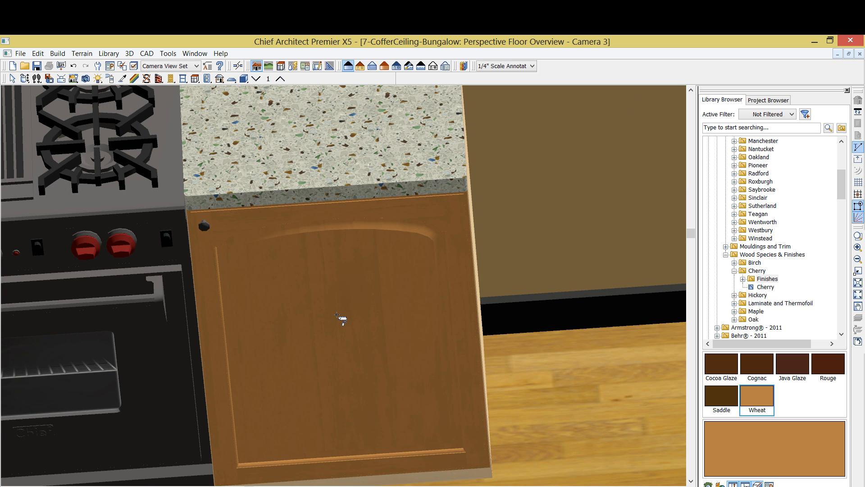
scroll(342, 319, "down", 4)
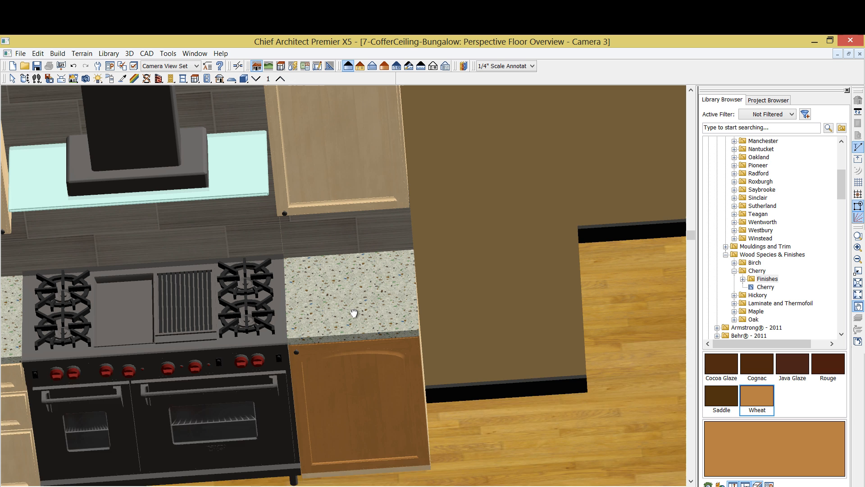
scroll(354, 312, "up", 1)
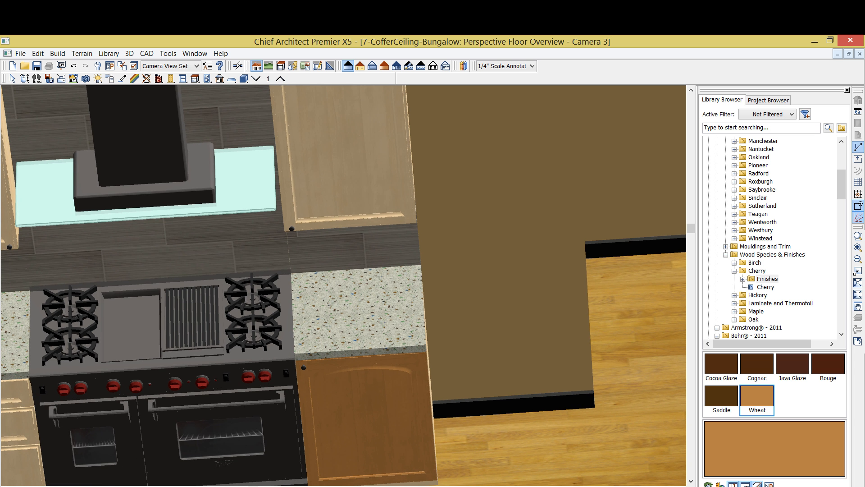
Apply the Wheat cherry finish to the wall cabinet door beside the range hood and inspect it.
left_click(341, 180)
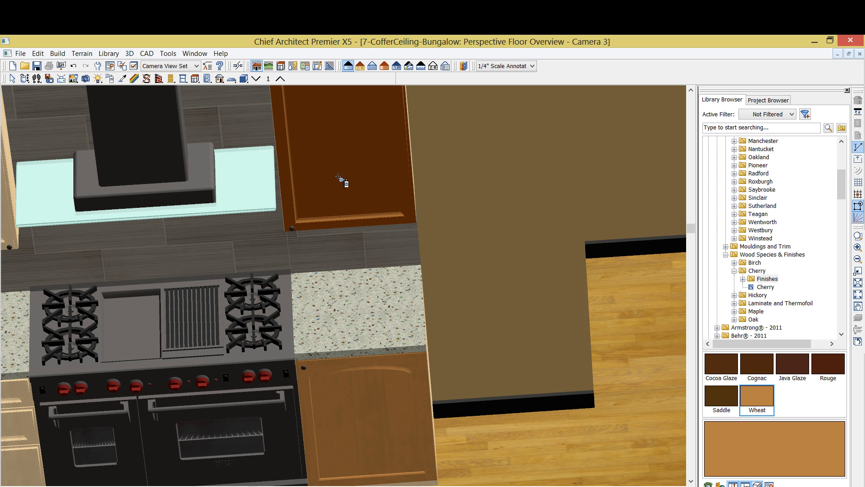
scroll(340, 180, "up", 2)
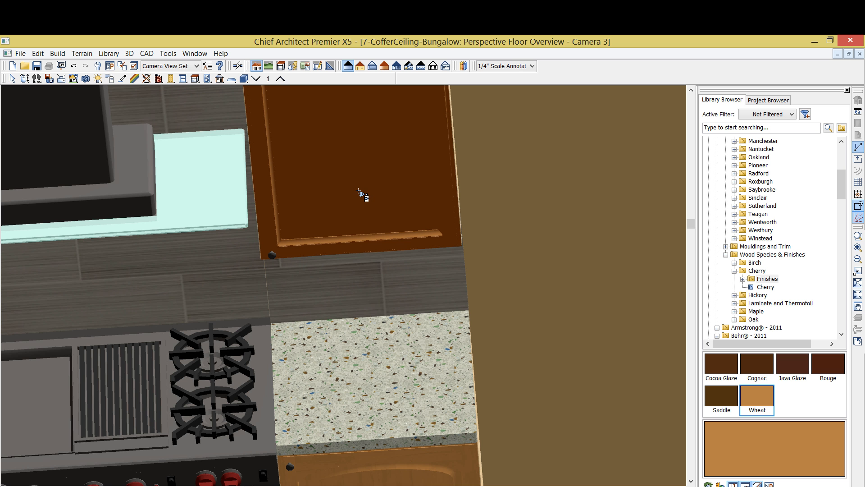
scroll(405, 305, "down", 2)
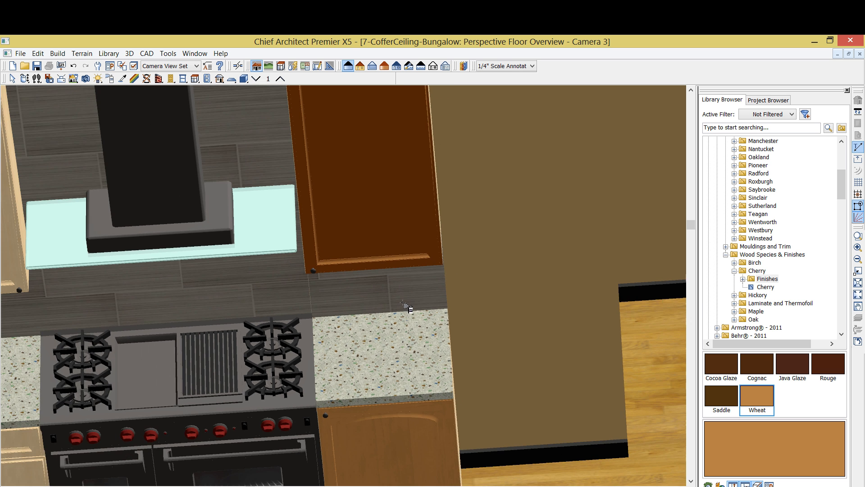
scroll(404, 306, "down", 5)
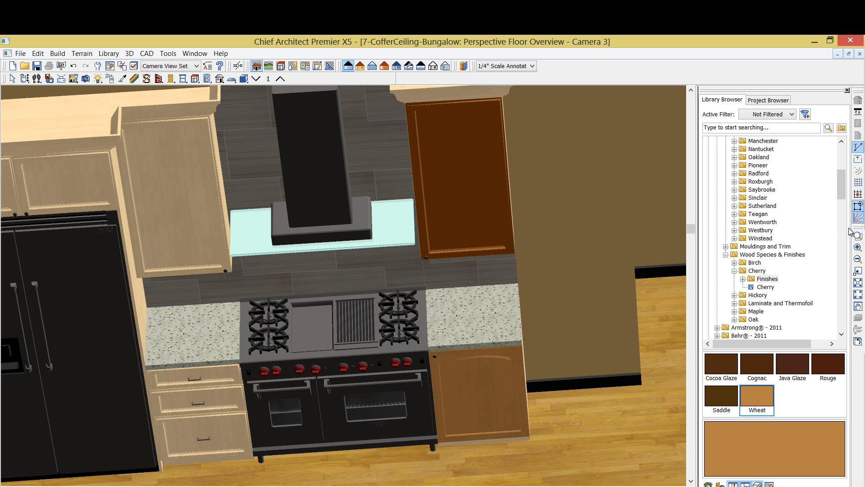
Apply the red CaesarStone material from the manufacturer catalogs to the countertop above the single-door base cabinet.
left_click_drag(845, 192, 843, 164)
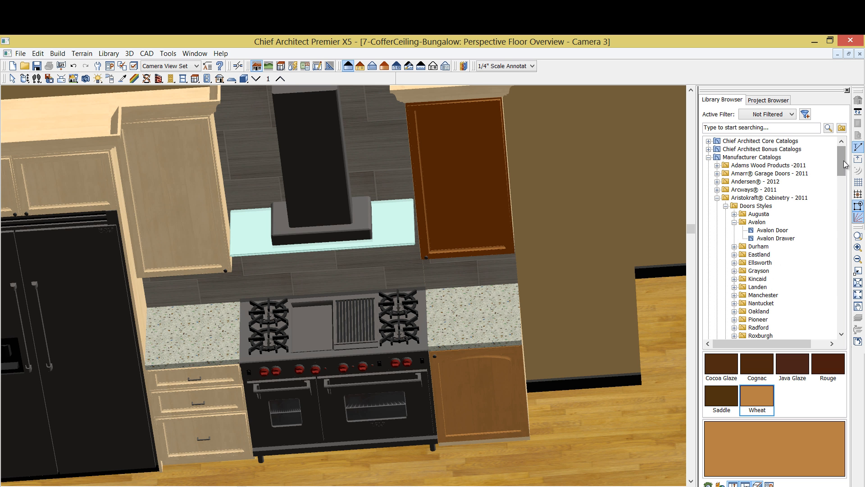
left_click(717, 198)
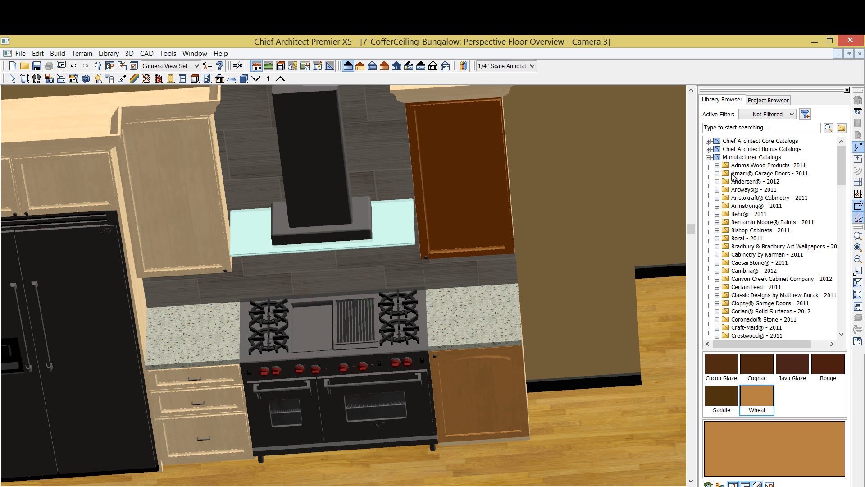
left_click(747, 263)
scroll(755, 405, "down", 1)
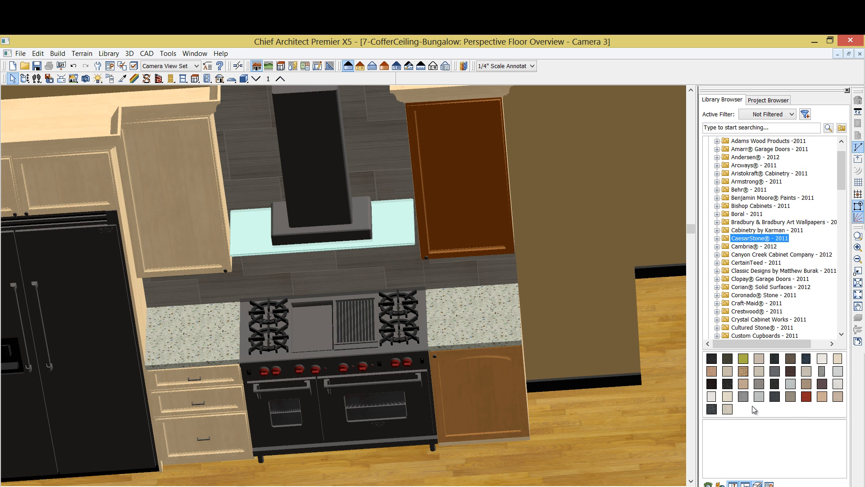
left_click(805, 396)
left_click(497, 328)
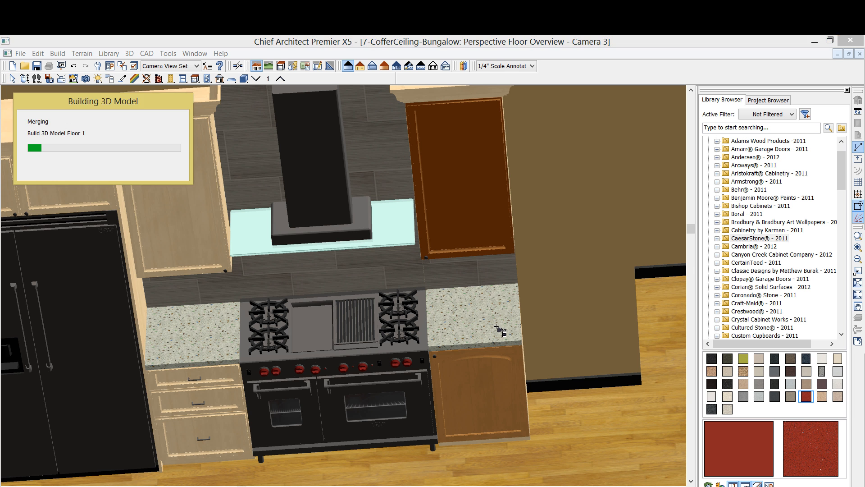
scroll(500, 342, "up", 2)
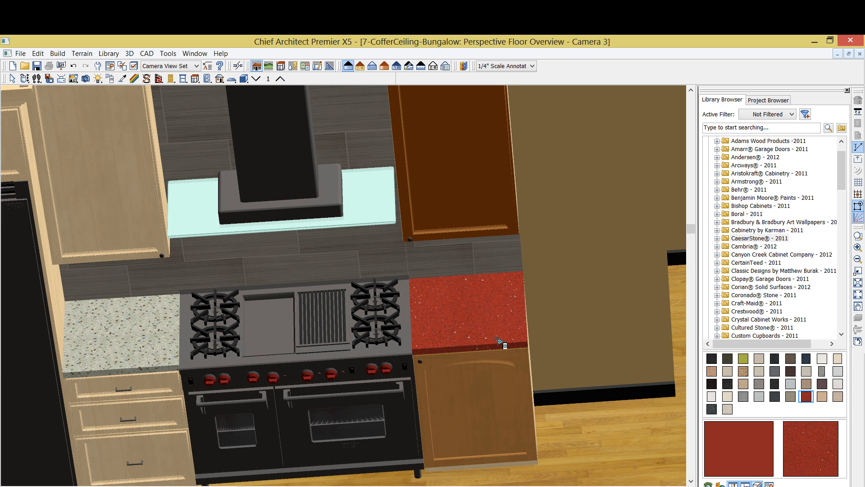
Switch to Windows Photo Viewer, examine the 1HaydenLakeKitchen.png kitchen rendering full screen, and close it.
key("space")
left_click_drag(864, 129, 571, 121)
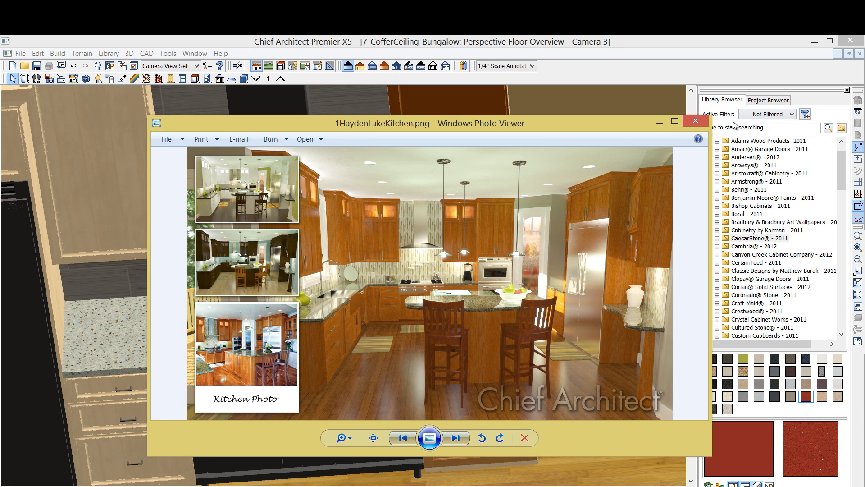
left_click(675, 122)
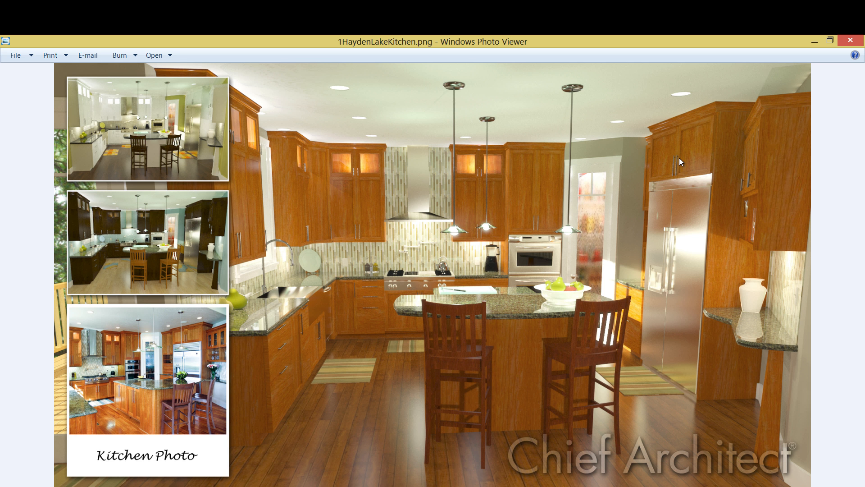
left_click(850, 40)
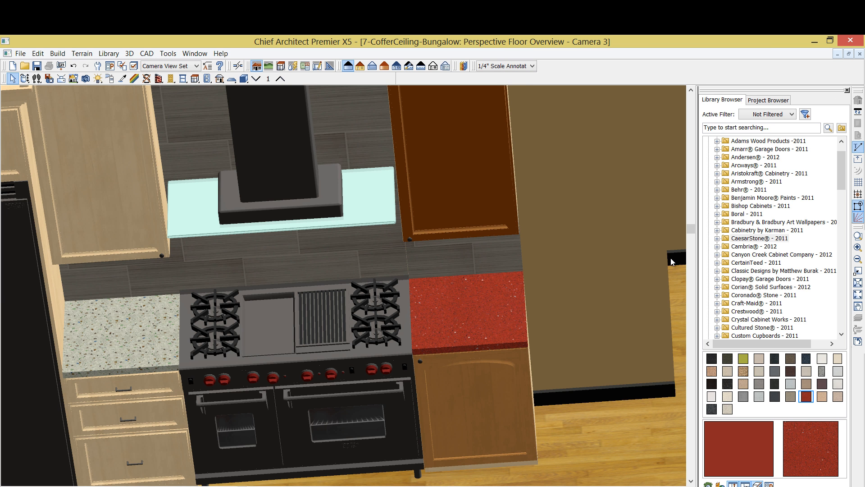
Set the door style of all three wall cabinets to Slab Doors and turn off Glass Doors.
scroll(423, 285, "down", 2)
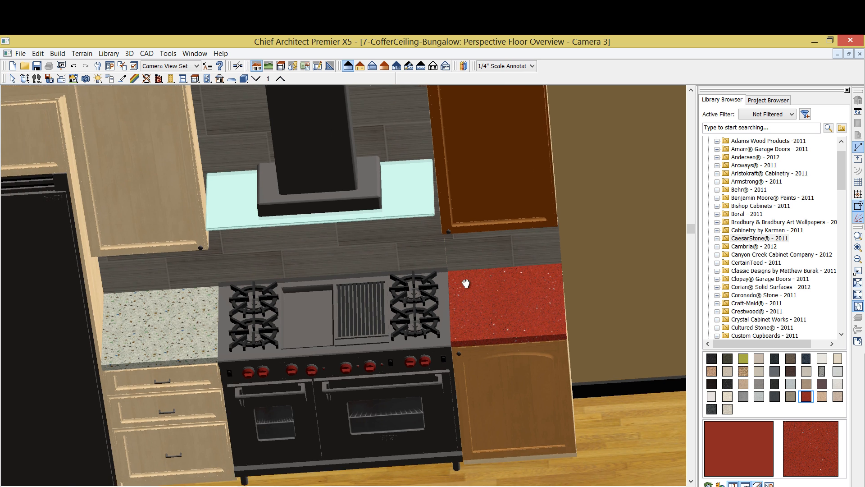
scroll(464, 278, "down", 3)
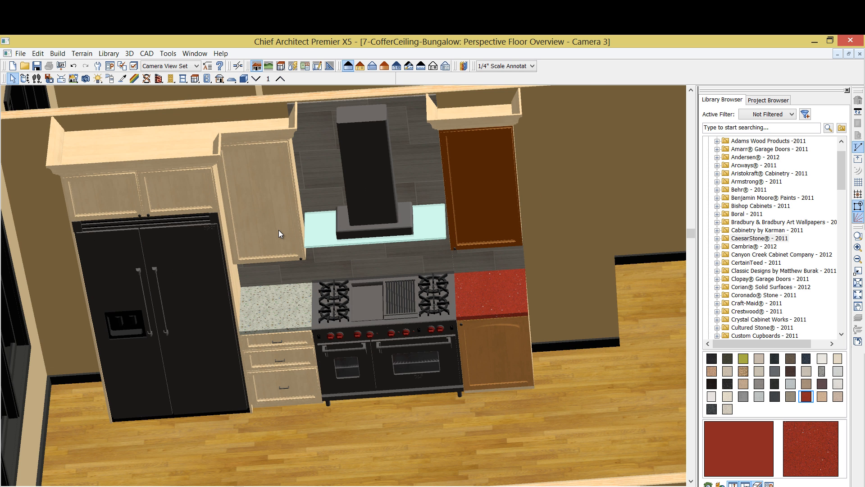
left_click(472, 202)
left_click(237, 200, "shift")
left_click(174, 191, "shift")
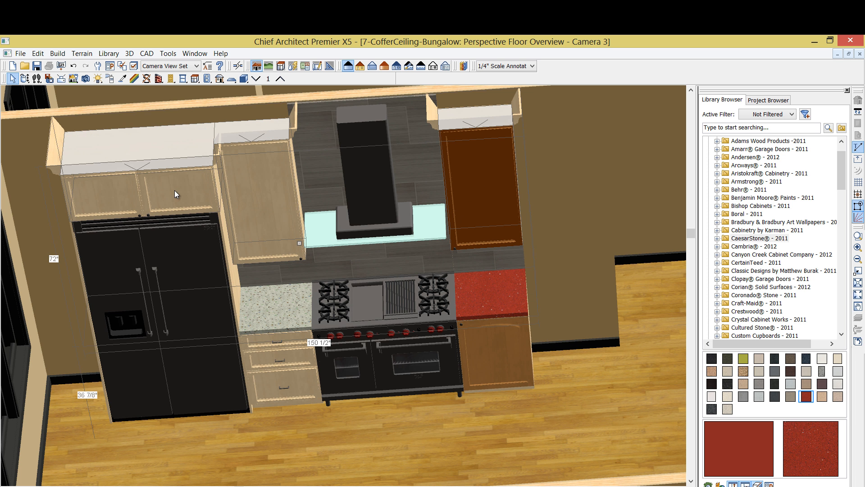
key("ctrl+e")
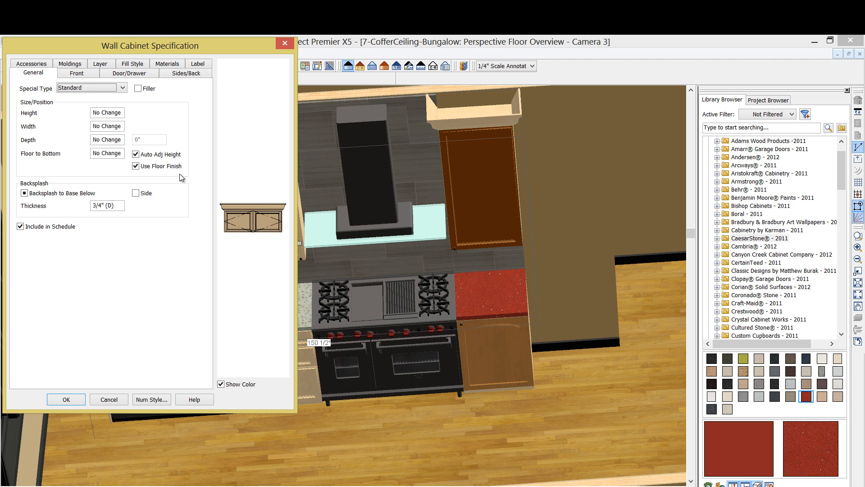
left_click(258, 220)
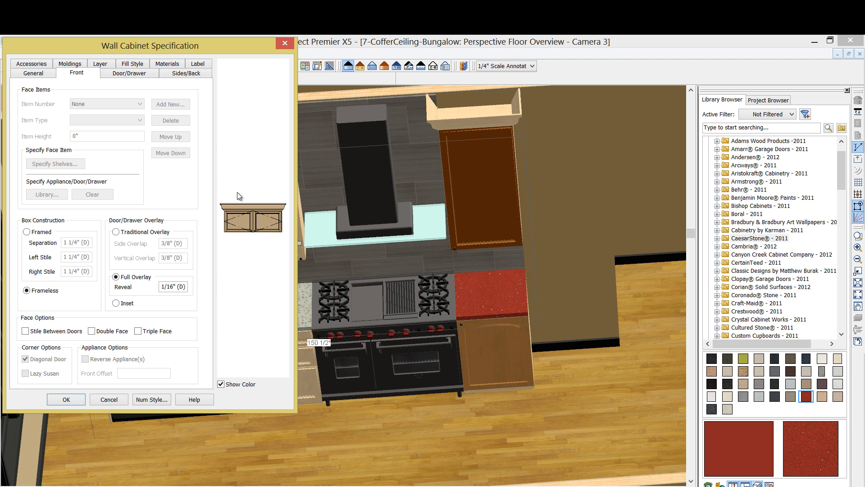
left_click(133, 74)
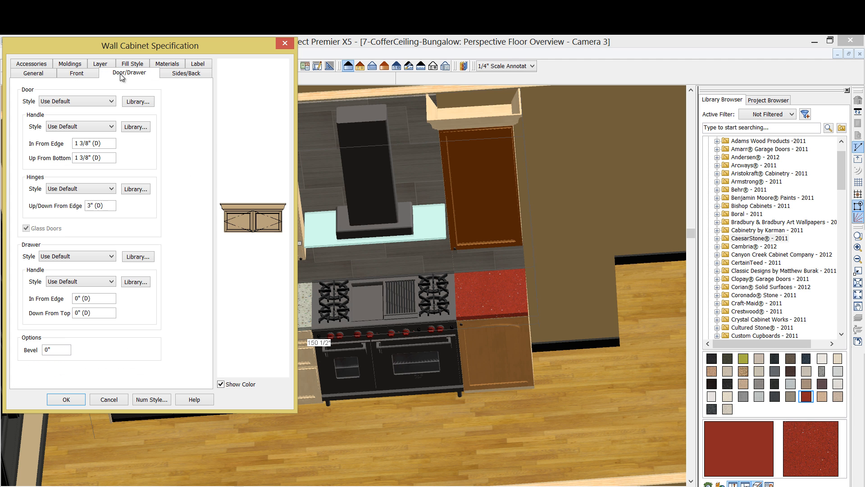
left_click(108, 101)
left_click(55, 119)
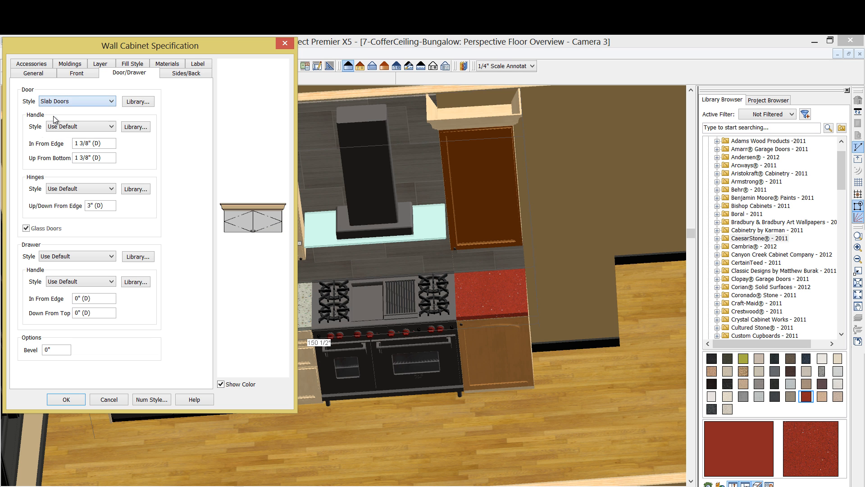
left_click(27, 229)
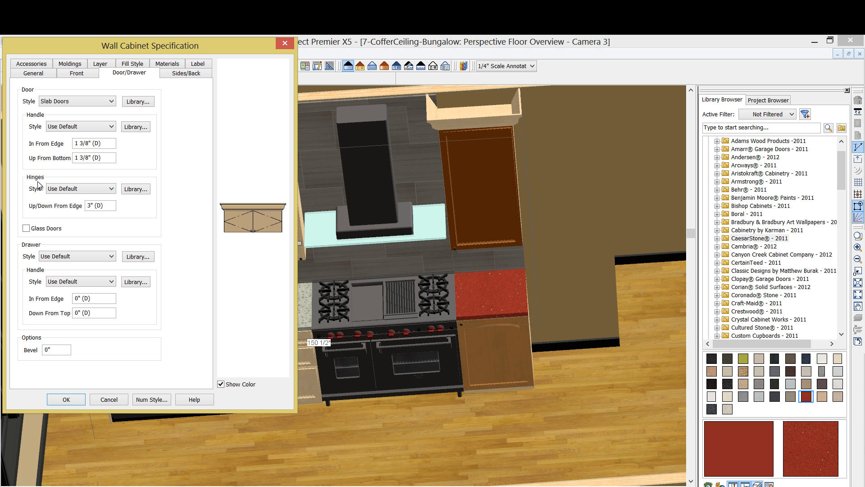
left_click(79, 400)
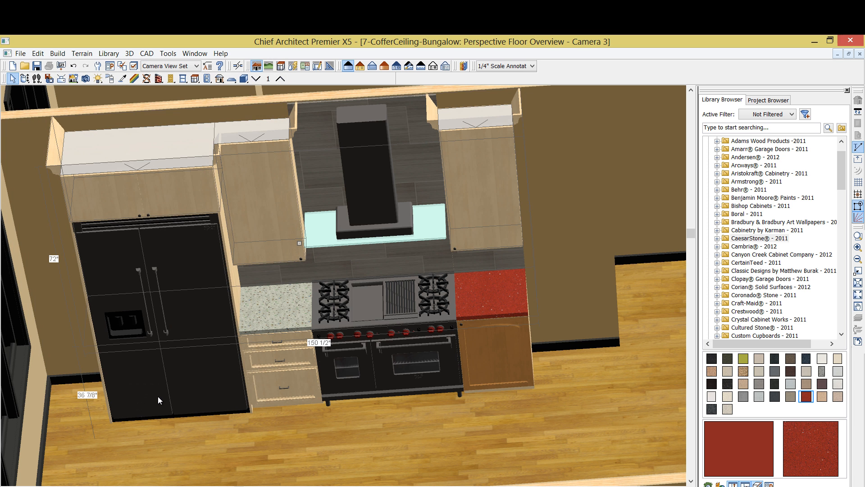
Set both base cabinets beside the range to Slab Doors and Slab Drawers.
left_click(297, 374)
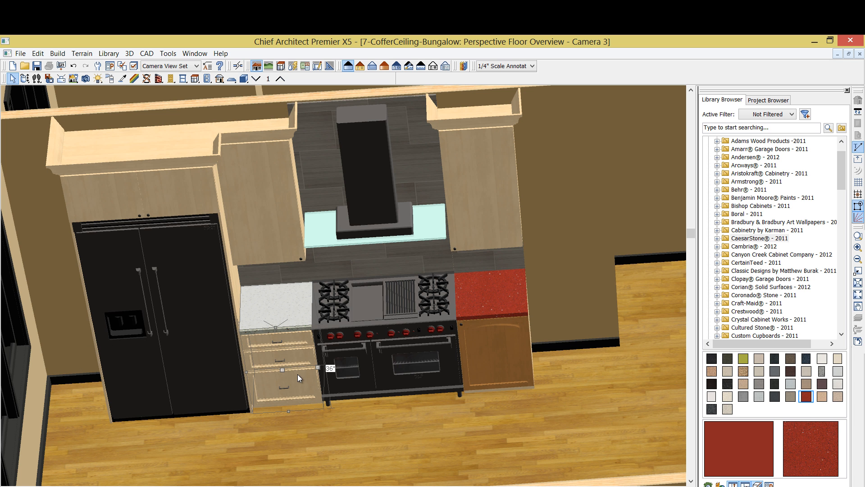
left_click(480, 349, "shift")
double_click(480, 348)
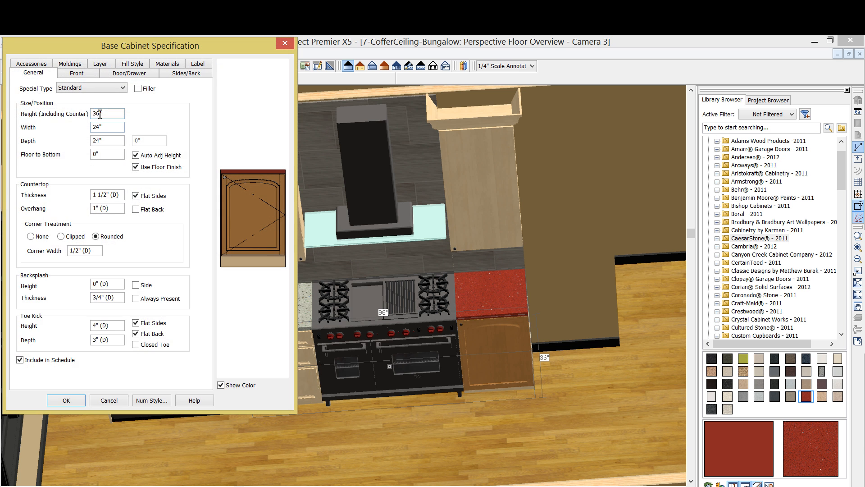
left_click(129, 74)
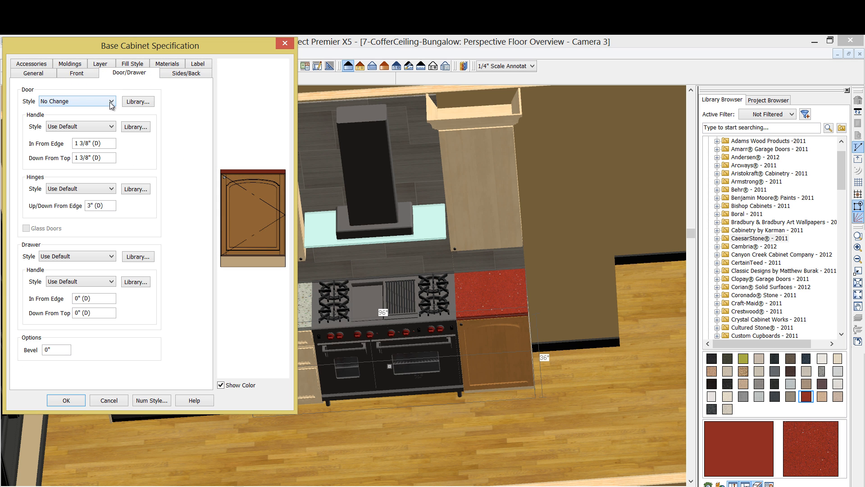
left_click(112, 102)
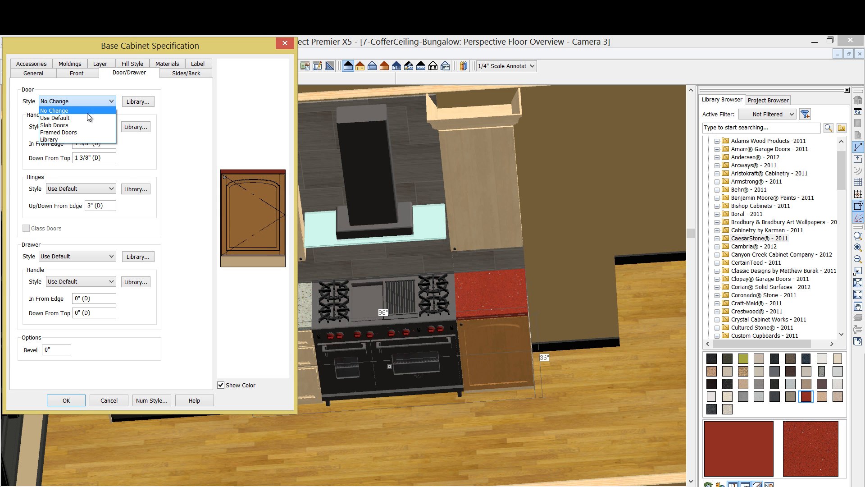
left_click(54, 120)
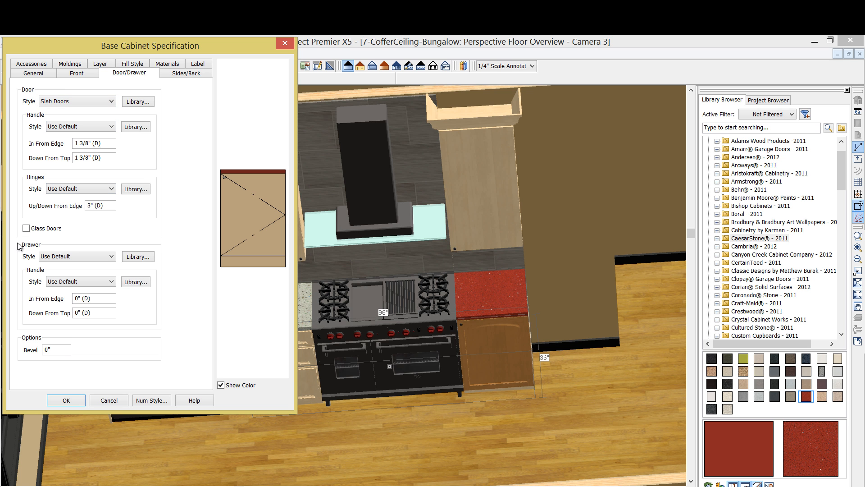
left_click(109, 257)
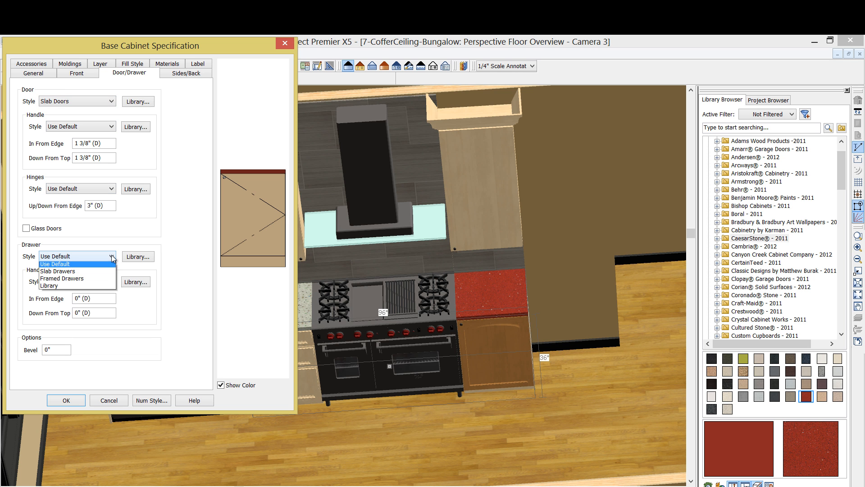
left_click(87, 274)
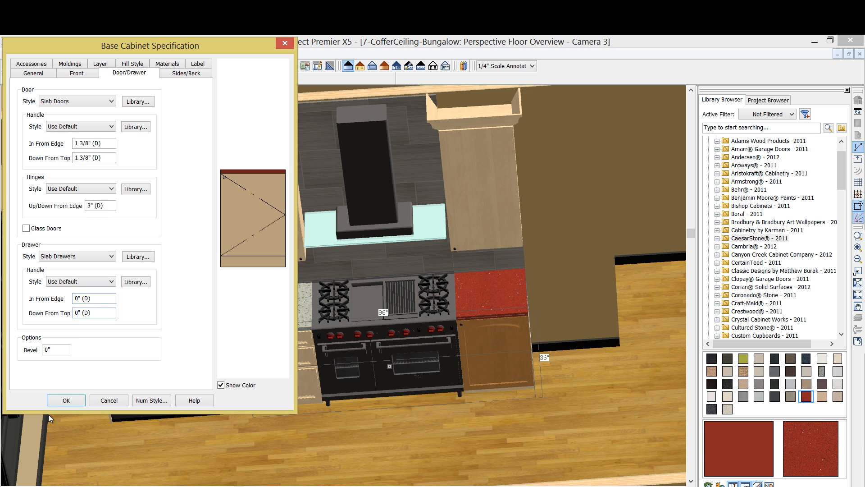
left_click(59, 401)
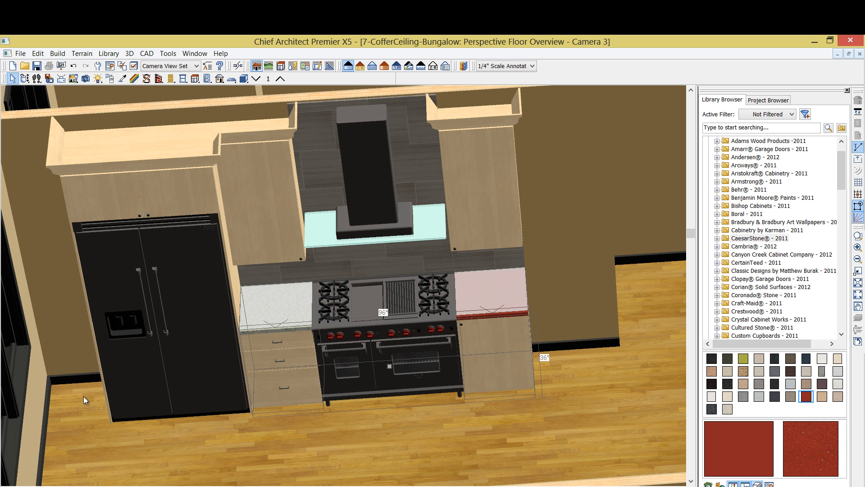
key("Escape")
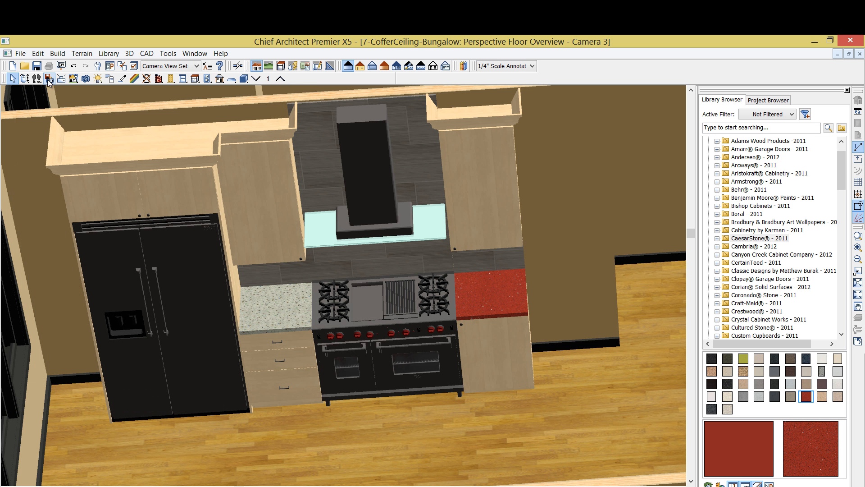
Apply Behr Premium Plus Ultra white UL160-11 Coastal Beige to the door of the base cabinet with the red countertop.
left_click(24, 78)
mouse_move(273, 303)
left_mouse_down()
mouse_move(260, 290)
mouse_move(260, 301)
left_mouse_up()
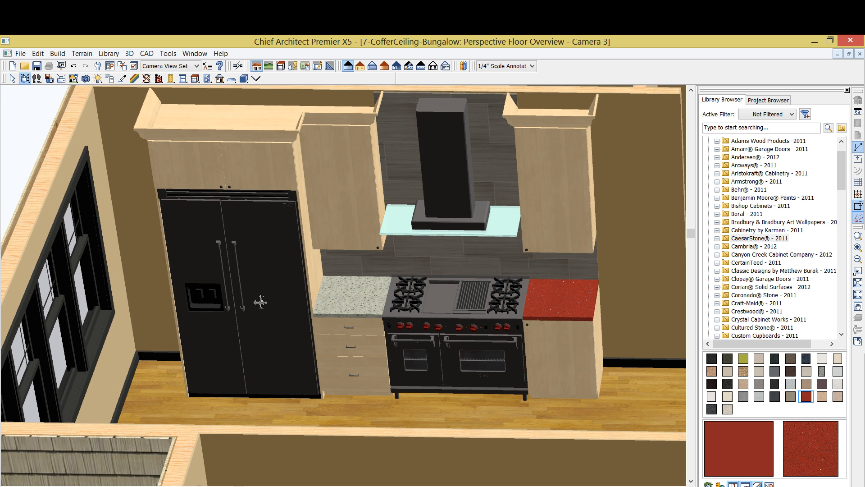
left_click(748, 190)
double_click(820, 369)
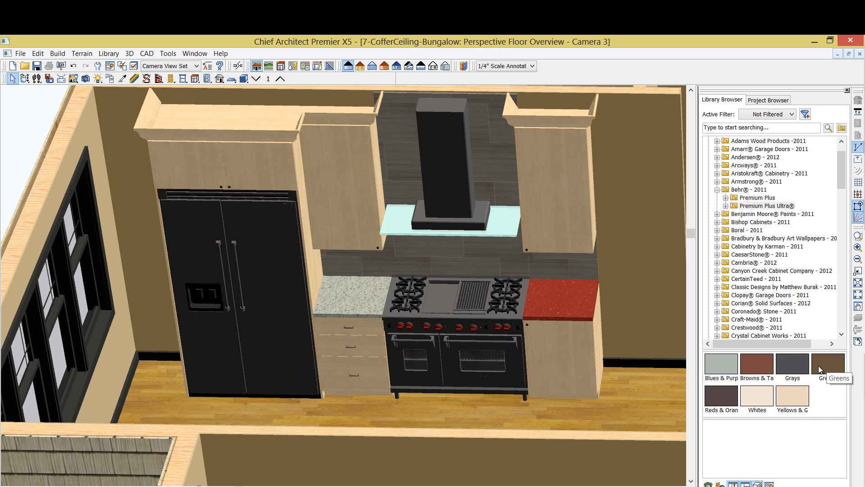
double_click(765, 403)
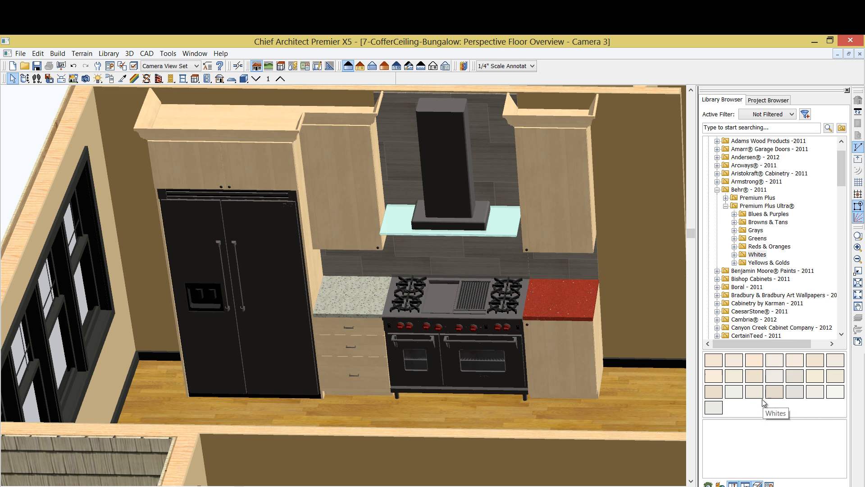
left_click(734, 377)
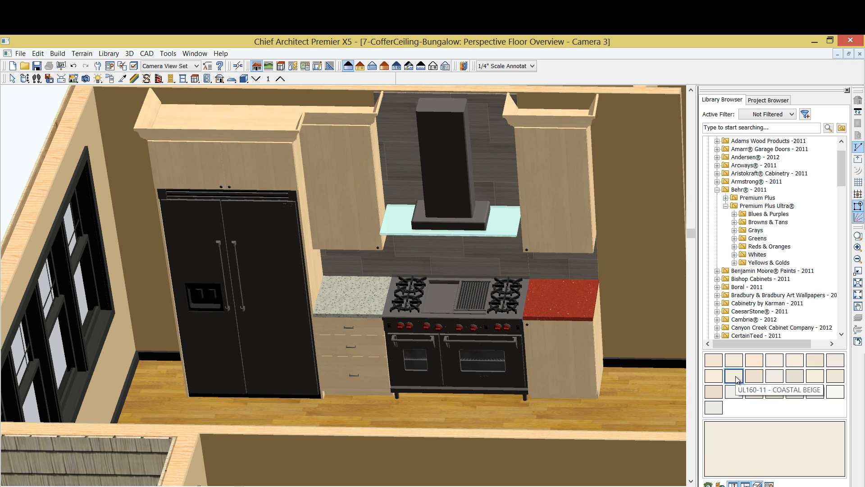
left_click(571, 390)
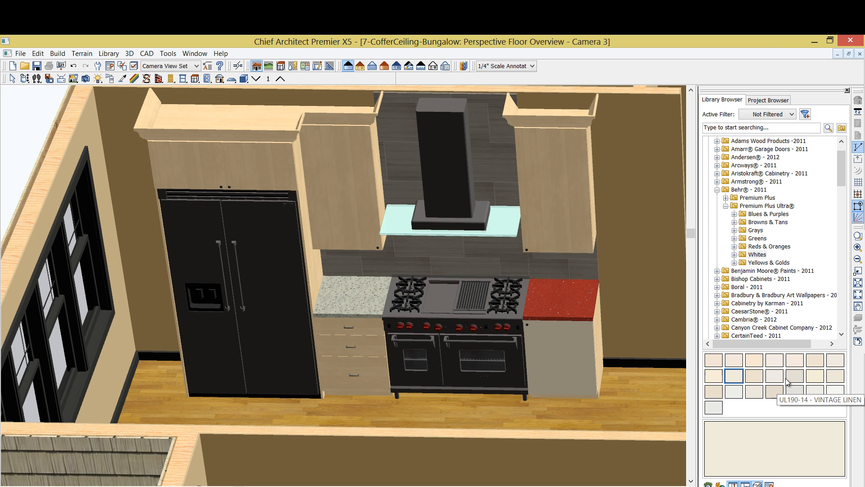
Apply a whiter Behr Premium Plus Ultra white paint to the range-side base cabinet door and to all the remaining cabinets and crown moldings.
left_click(835, 391)
left_click(583, 361)
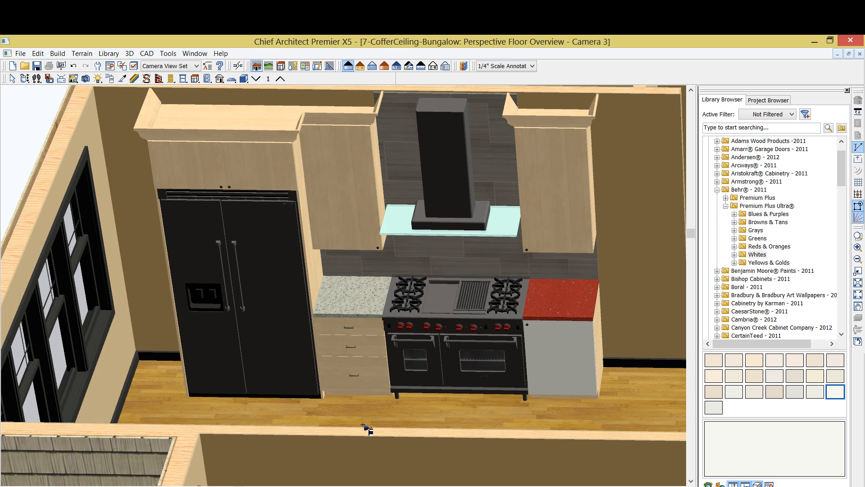
left_click(373, 349)
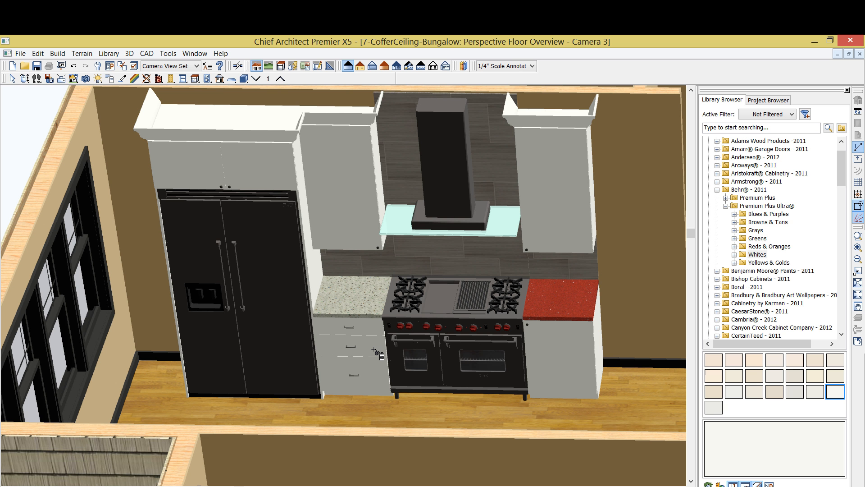
left_click(25, 79)
mouse_move(360, 292)
left_mouse_down()
mouse_move(347, 283)
mouse_move(369, 301)
left_mouse_up()
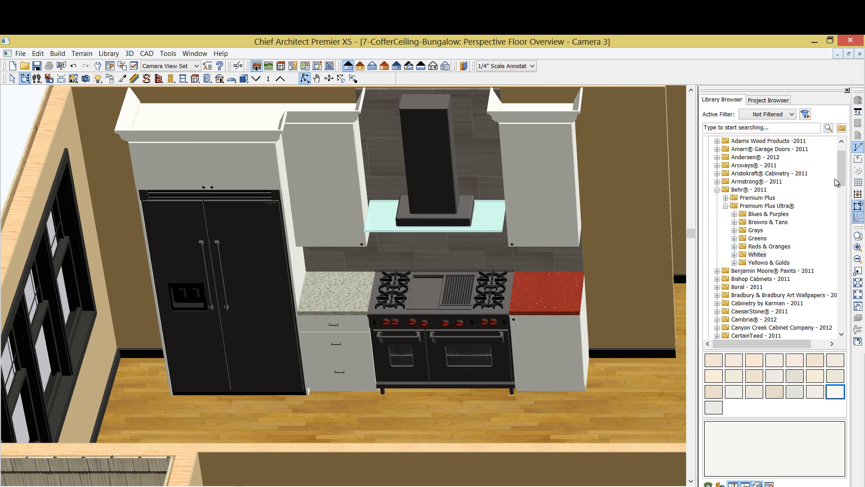
Apply the EnviroGLAS Black BK-5 material to both countertops beside the range.
scroll(836, 182, "up", 1)
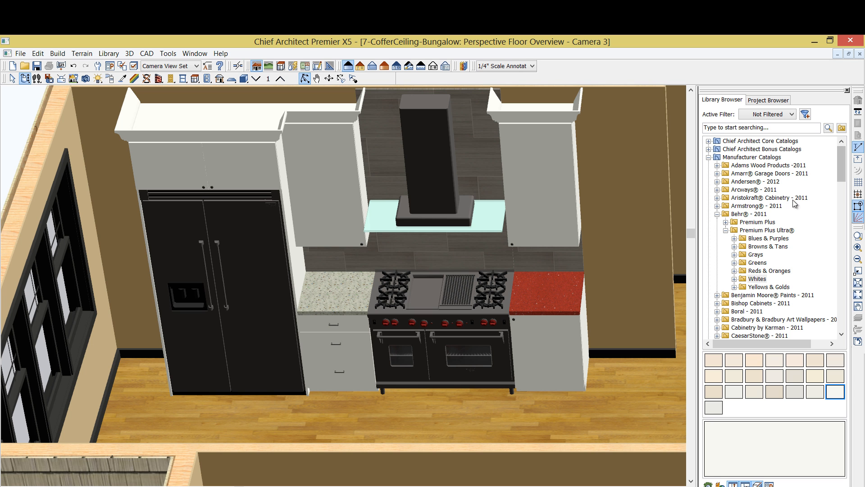
left_click(717, 214)
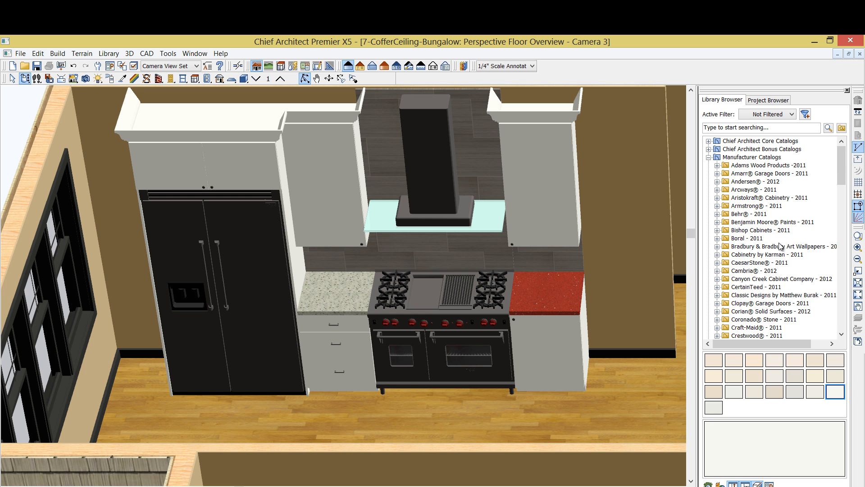
scroll(777, 286, "down", 1)
scroll(777, 286, "down", 4)
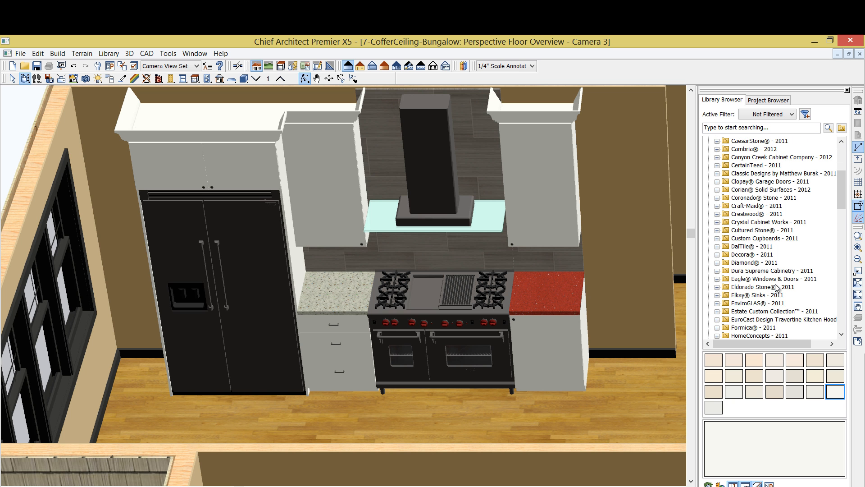
left_click(747, 304)
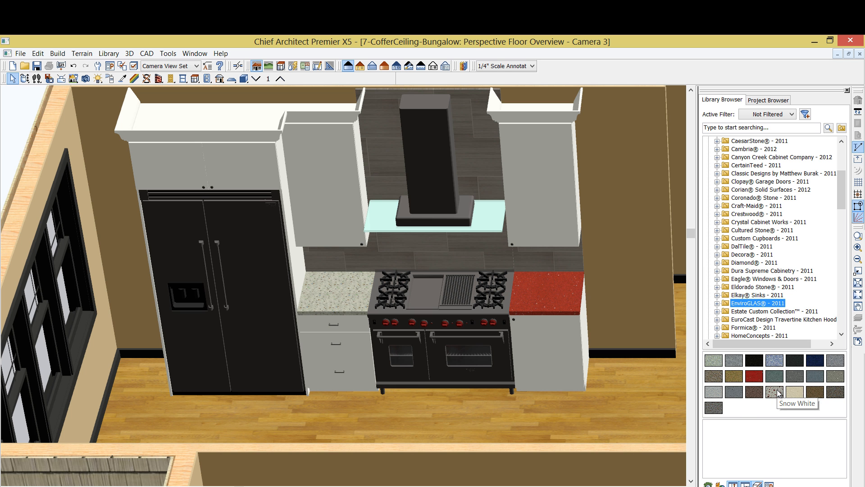
double_click(755, 361)
left_click(717, 395)
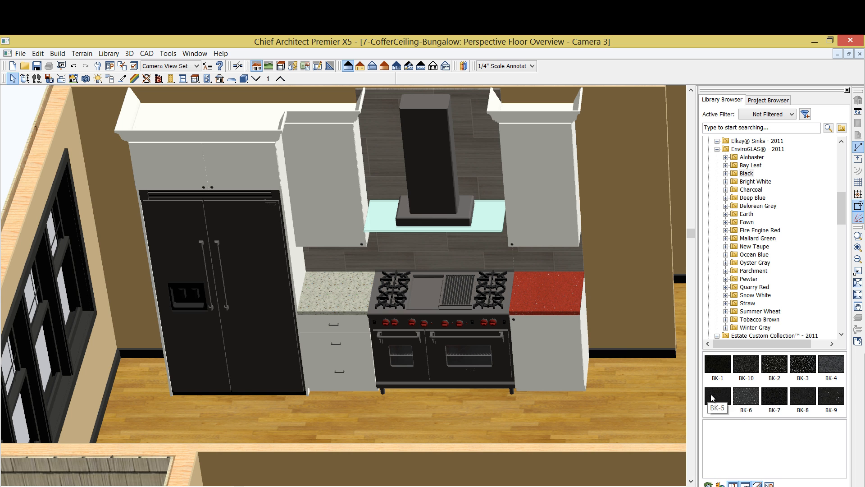
left_click(556, 302)
left_click(351, 301)
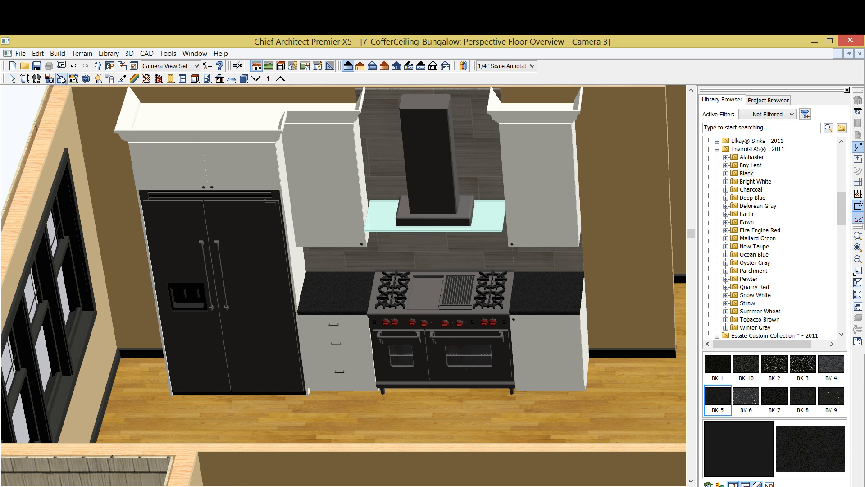
left_click(25, 79)
left_click_drag(448, 329, 439, 329)
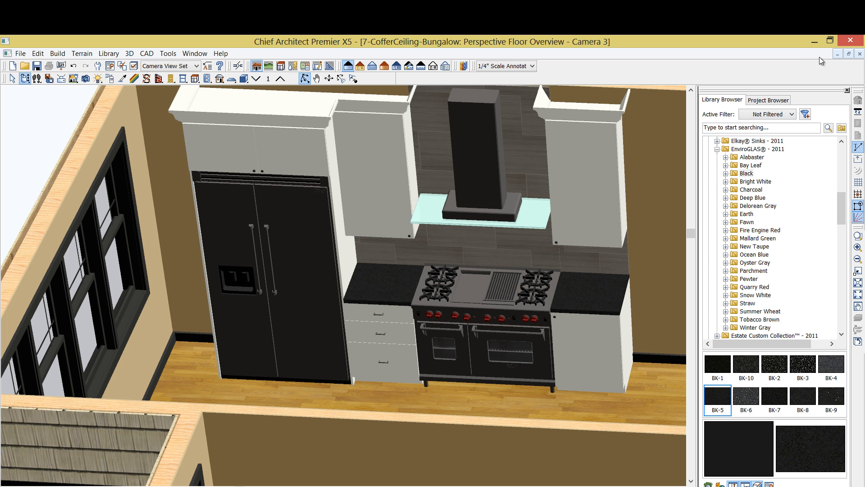
Close the library browser and 3D camera view and create a wall elevation of the kitchen's range wall from the floor plan.
left_click(846, 90)
left_click(861, 53)
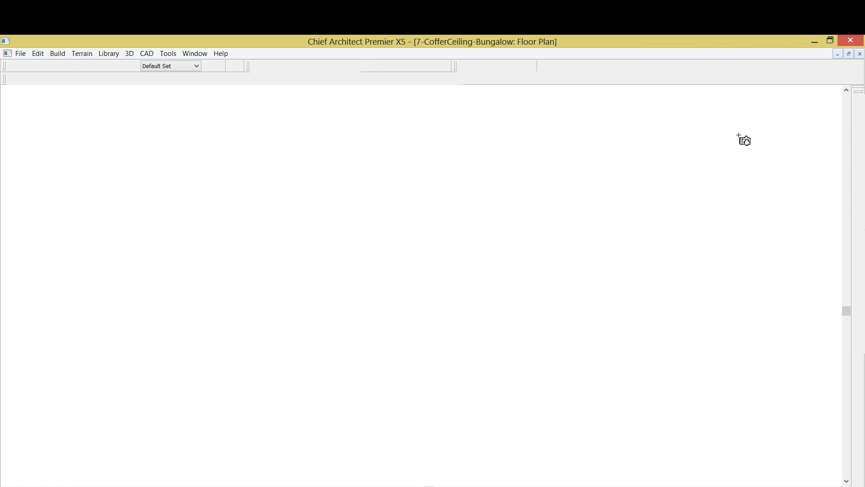
left_click(268, 79)
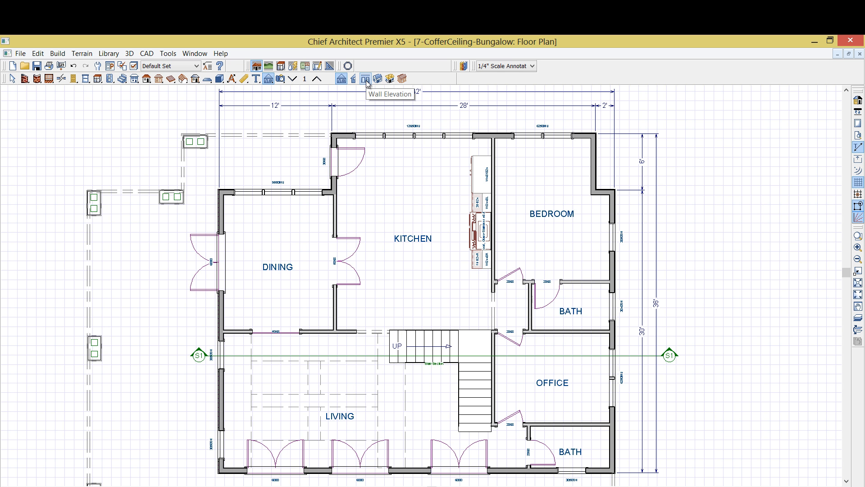
left_click(365, 80)
left_click_drag(437, 219, 513, 208)
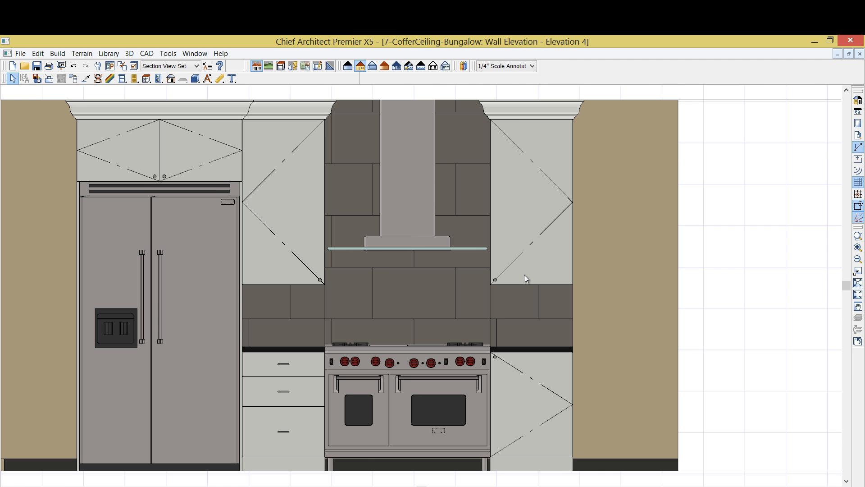
scroll(524, 275, "down", 2)
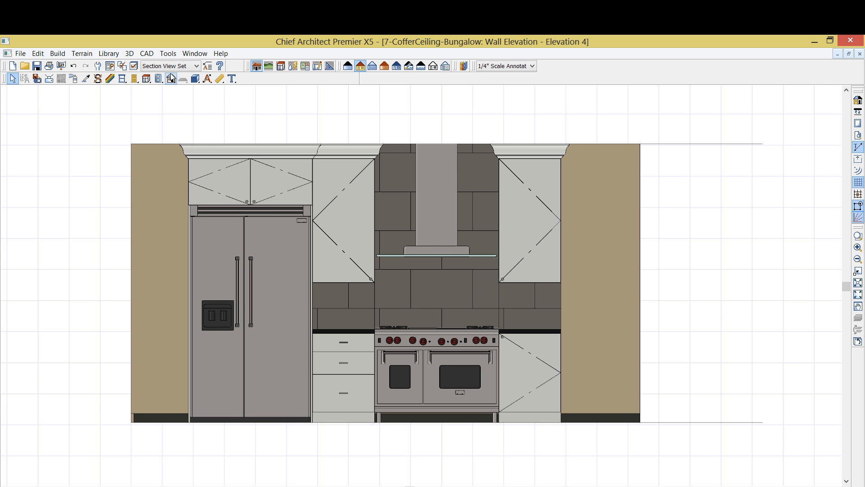
Turn off the display of the Opening Indicators layer in the elevation's Section View Set.
left_click(134, 78)
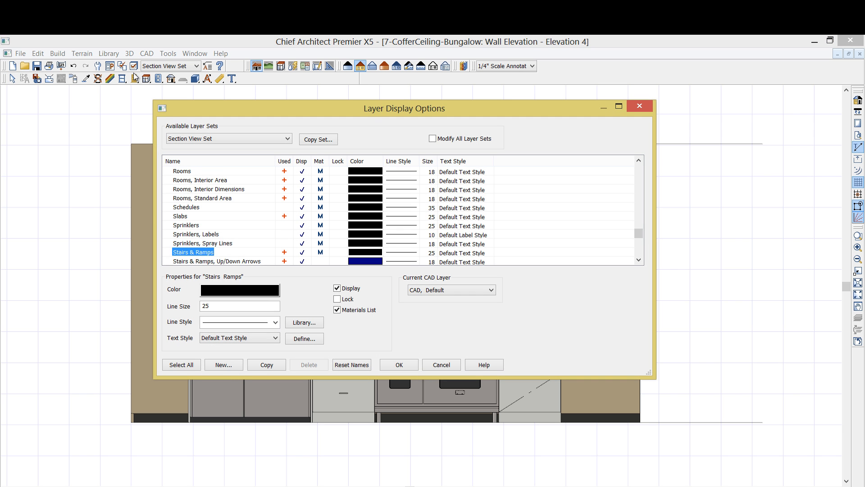
key("o")
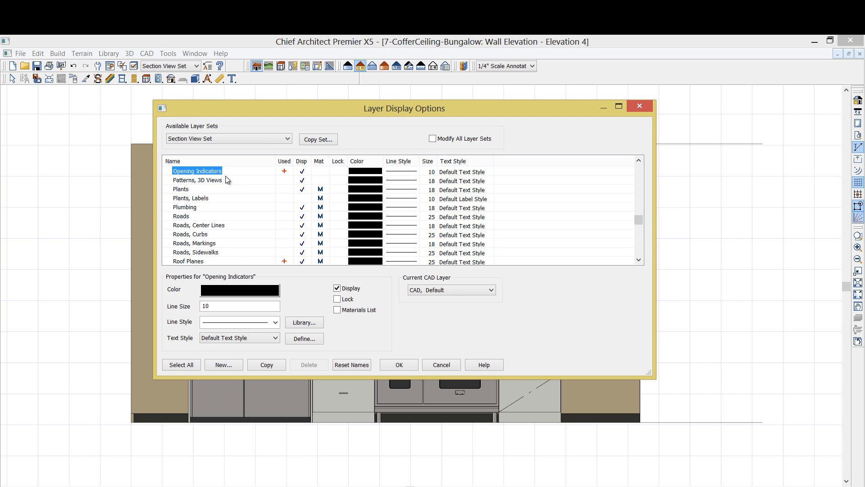
left_click(390, 362)
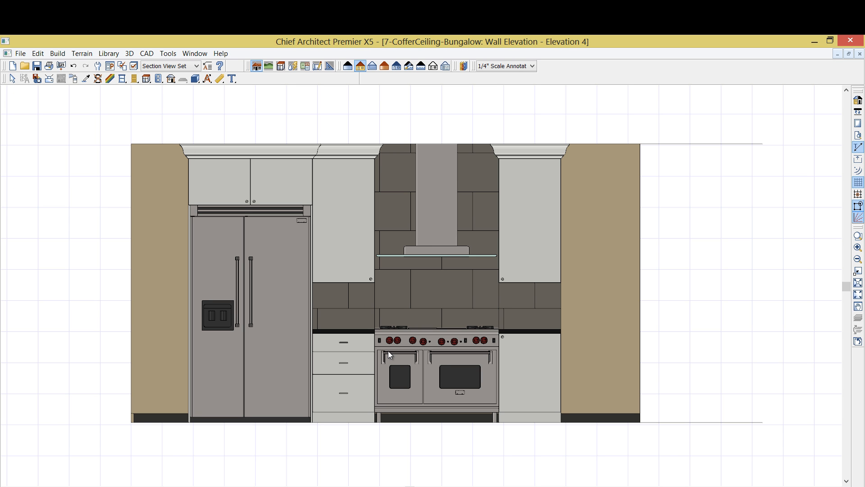
Try automatic NKBA elevation dimensions on the range wall, examine the dimension strings, and undo them.
left_click(208, 79)
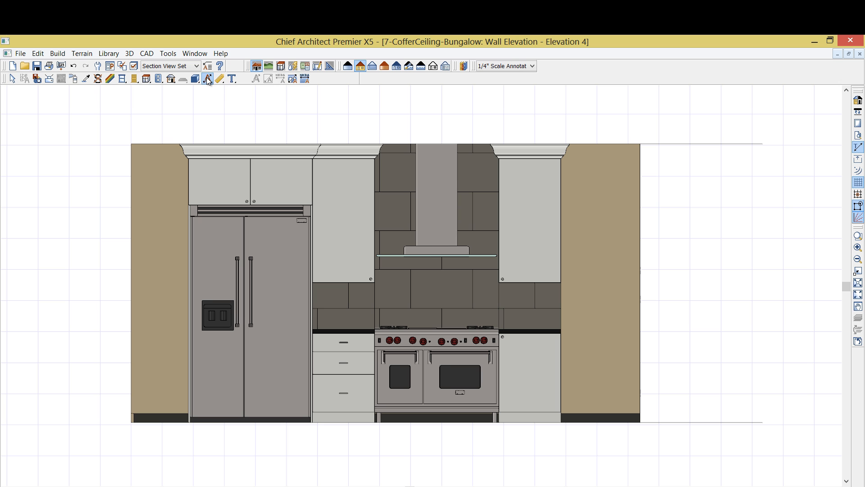
left_click(305, 79)
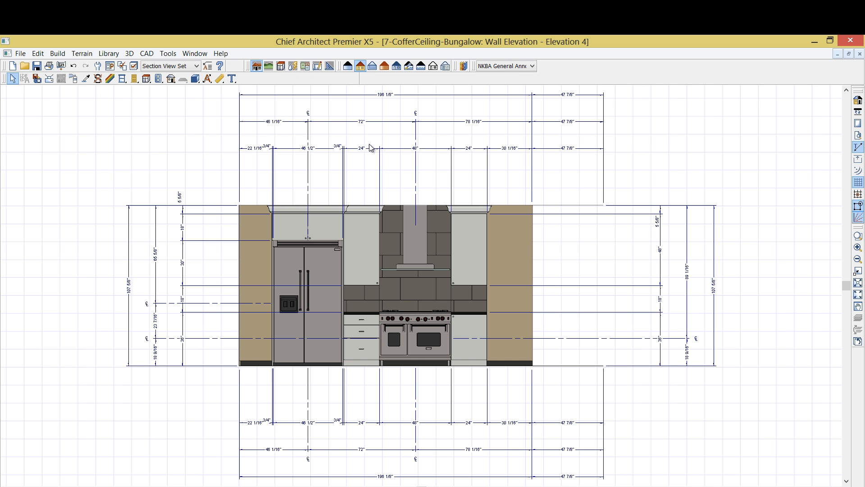
middle_click_drag(436, 230, 435, 224)
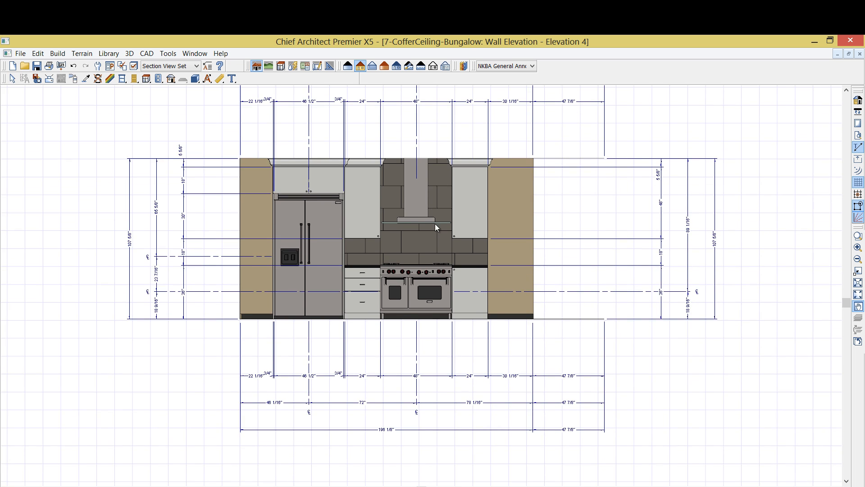
scroll(409, 353, "up", 2)
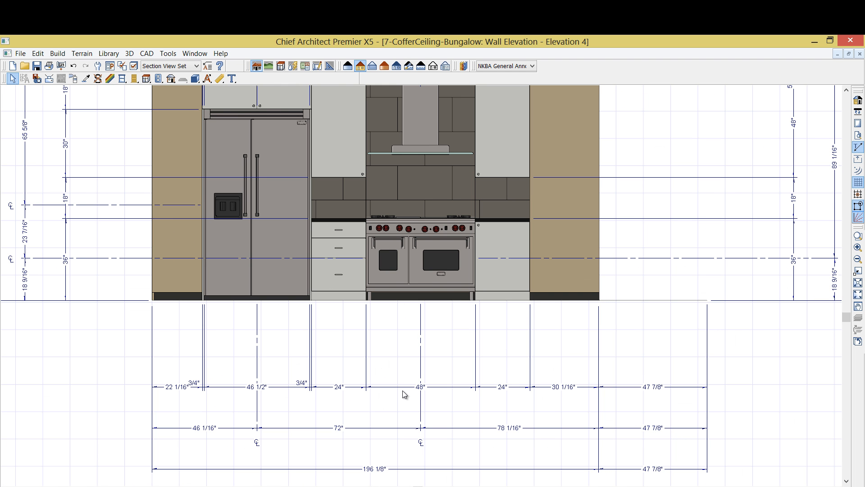
scroll(404, 391, "down", 1)
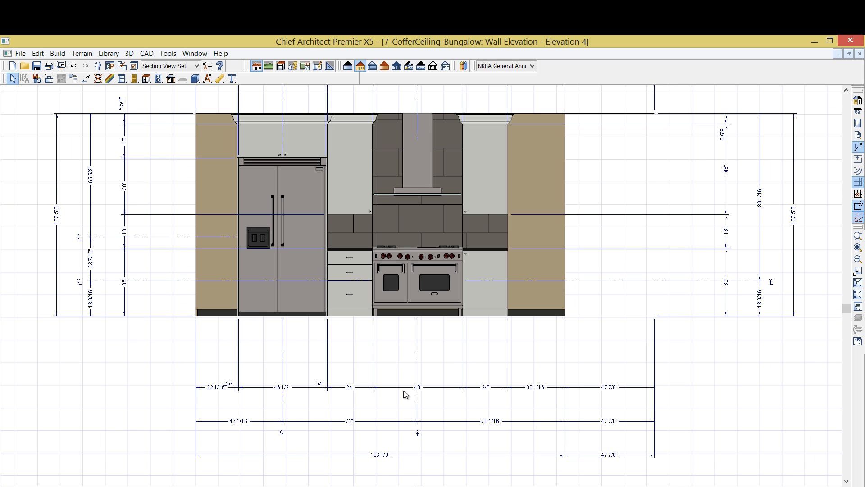
key("ctrl+z")
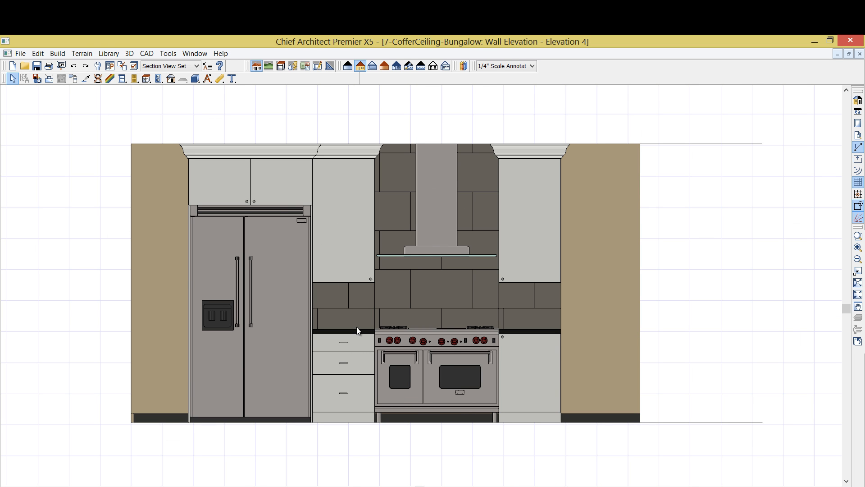
Add a manual dimension string across the cabinets and appliances using the NKBA 1E -- Elevation Cabinets annotation set, and place it below the floor line.
left_click(220, 79)
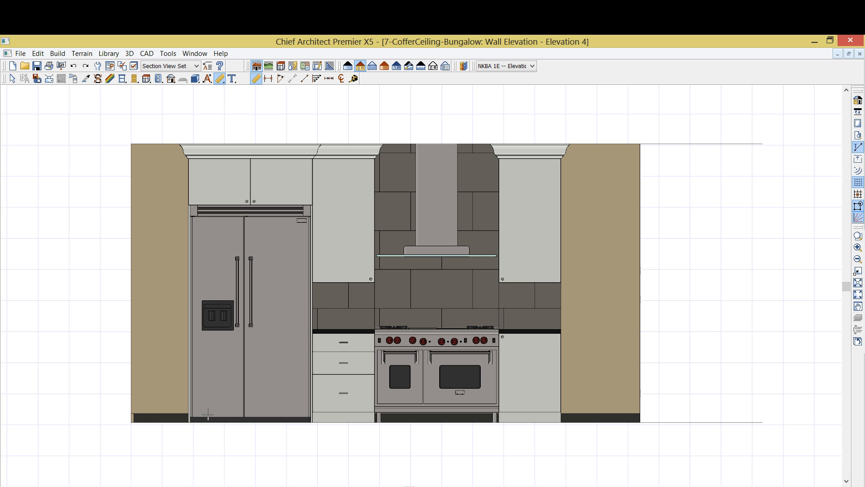
left_click_drag(118, 391, 589, 409)
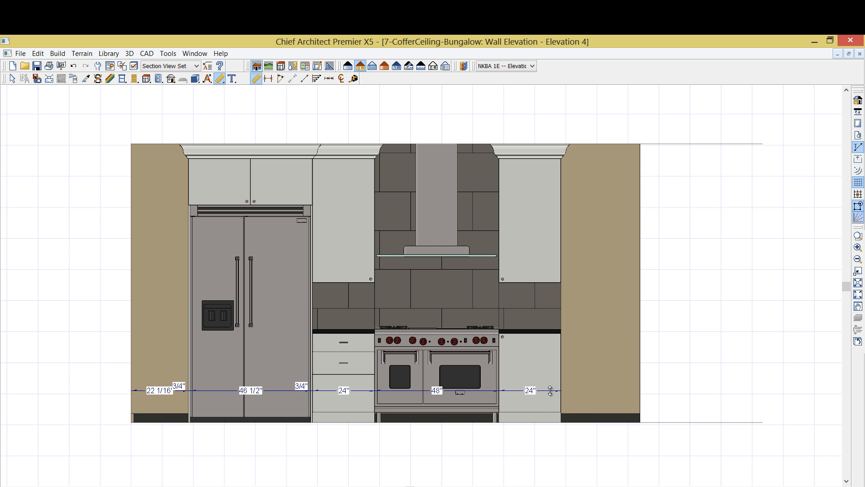
left_click_drag(549, 390, 549, 443)
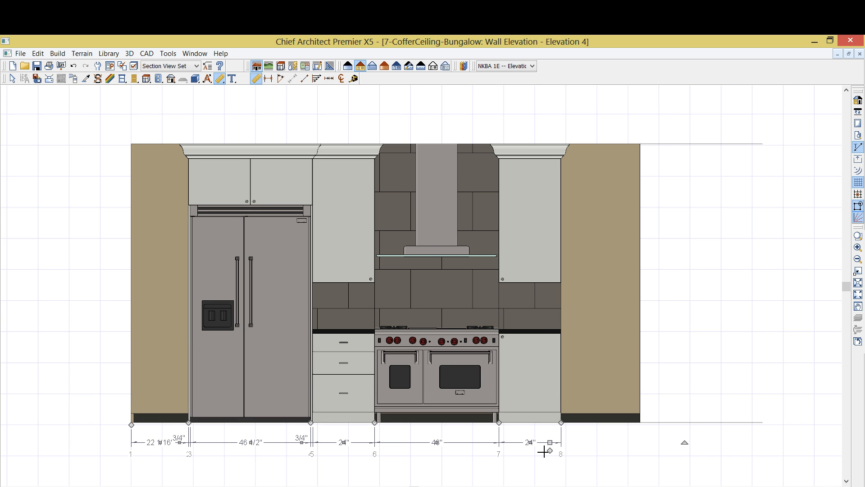
Add an appliance centerline dimension string across the wall with the NKBA 2 -- Appliances Centerlines annotation set, placed below the cabinet dimensions.
left_click(342, 79)
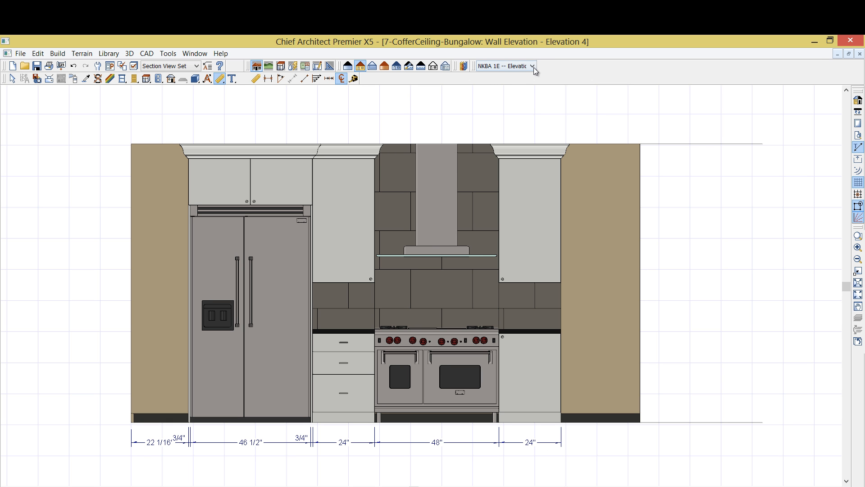
left_click(532, 67)
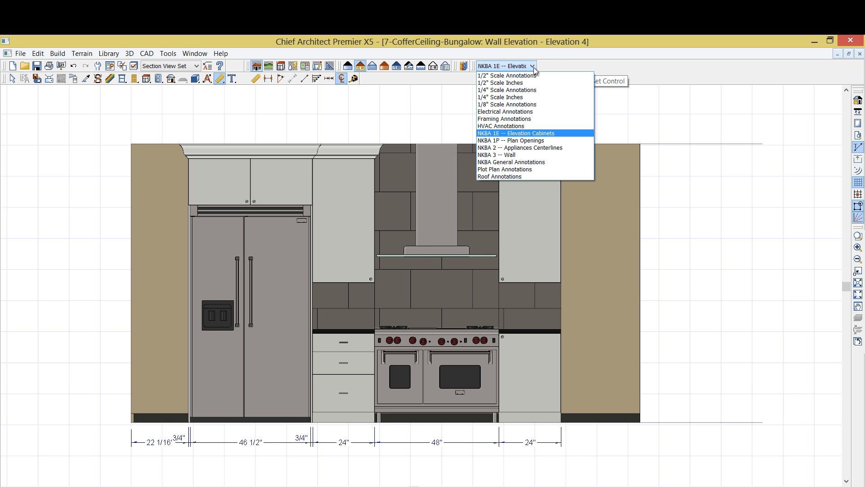
left_click(537, 148)
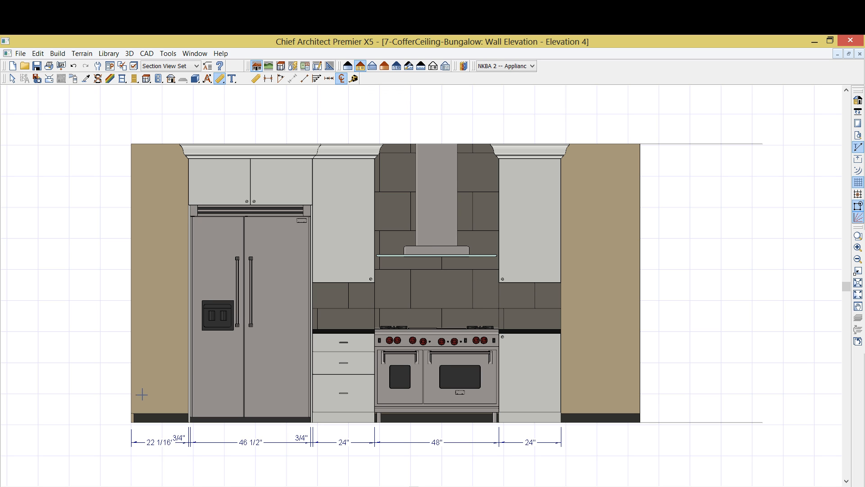
left_click_drag(124, 395, 639, 395)
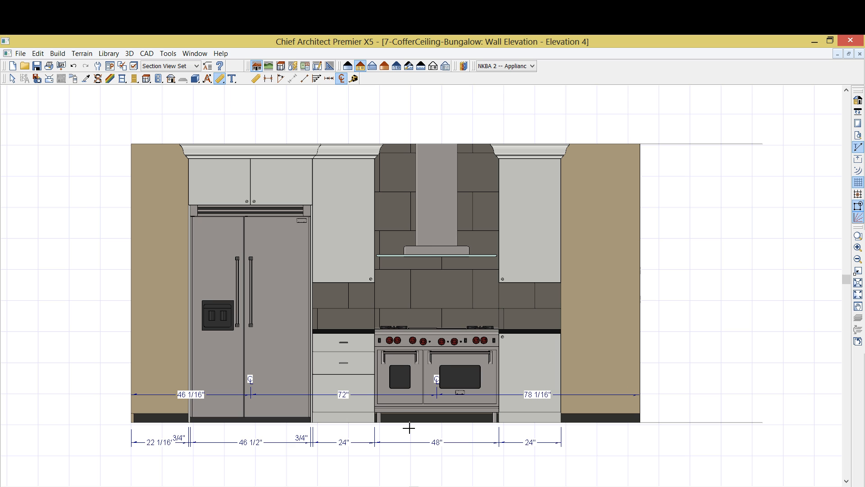
left_click(408, 394)
left_click_drag(408, 395, 409, 460)
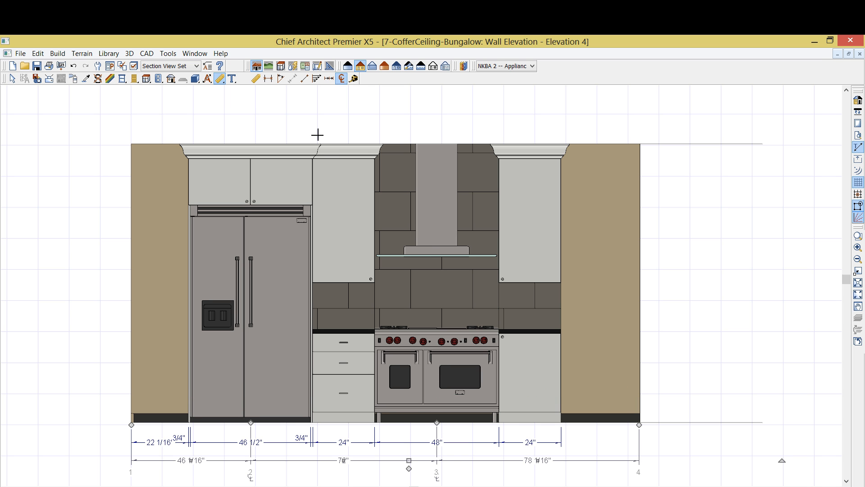
Add an end-to-end dimension across the whole wall and place it below the centerline dimensions.
left_click(273, 81)
left_click_drag(110, 371, 601, 426)
middle_click_drag(600, 427, 602, 315)
left_click_drag(596, 341, 594, 385)
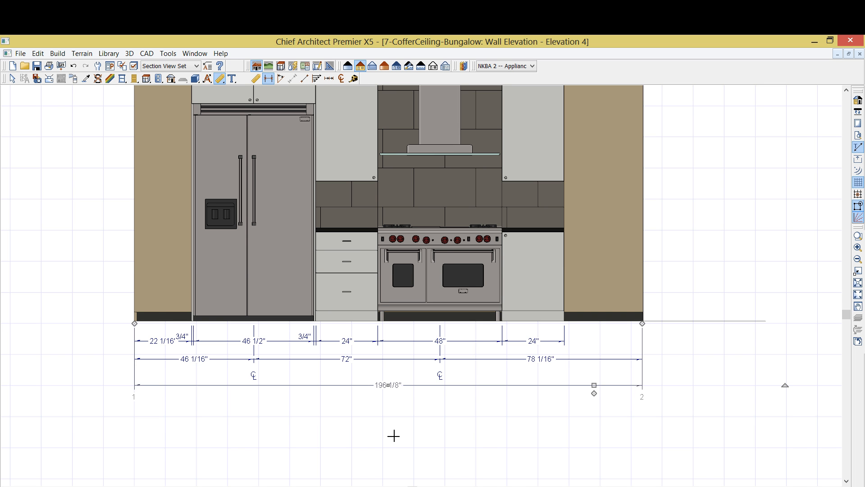
Move the whole cabinet and appliance run so that its refrigerator end sits 48" from the adjacent wall.
scroll(394, 436, "down", 1)
scroll(393, 436, "down", 1)
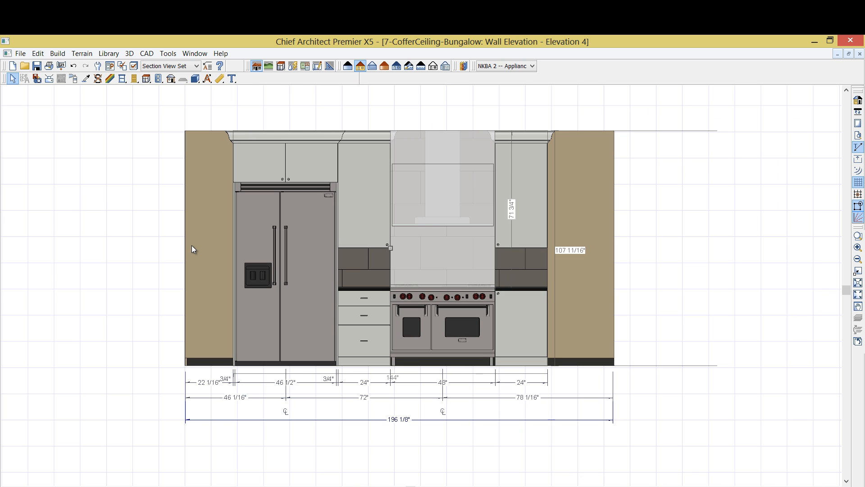
left_click(215, 389)
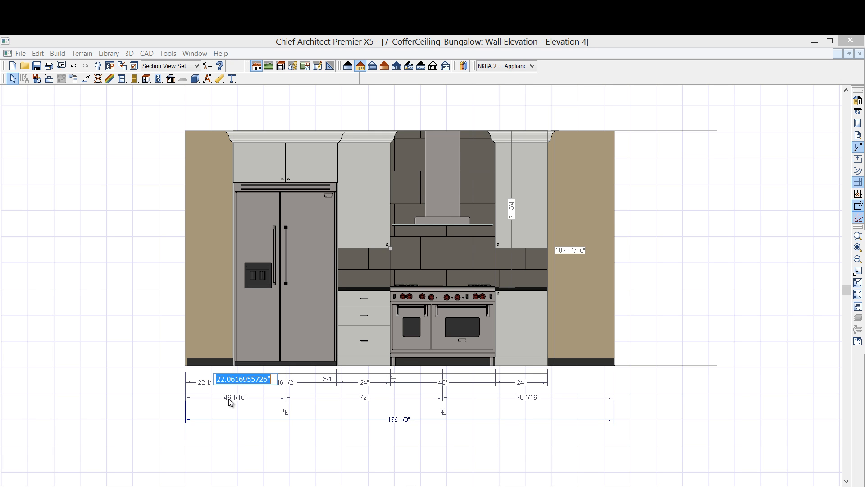
type("48")
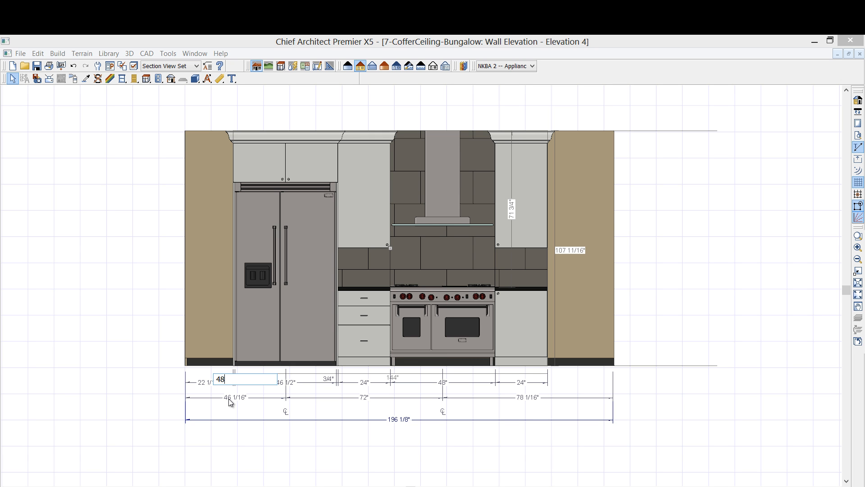
key("Return")
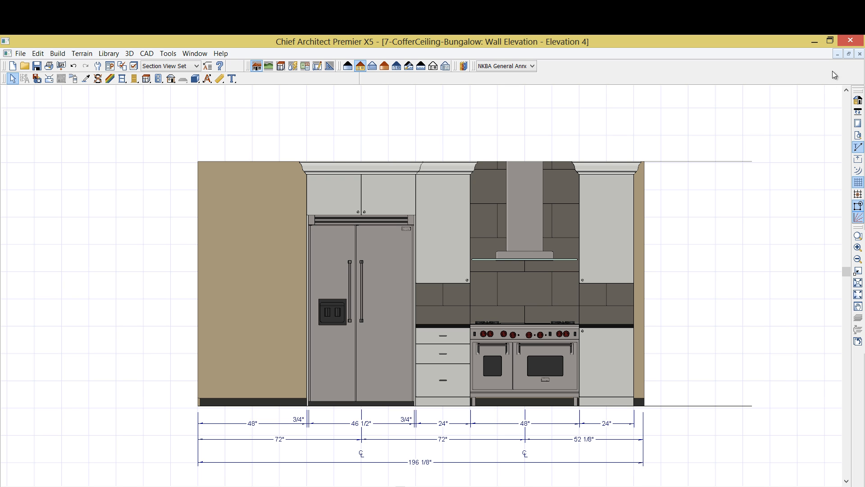
Close the wall elevation, keeping it as a saved view, and return to the kitchen in the floor plan.
left_click(859, 54)
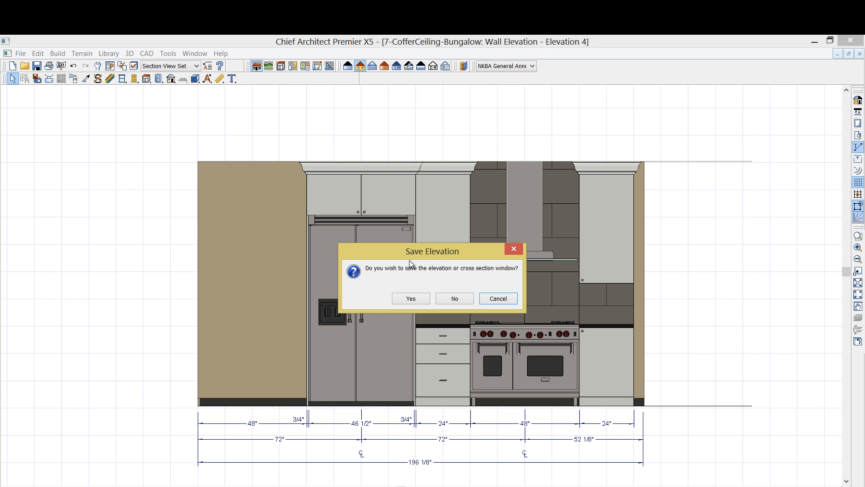
left_click(411, 298)
scroll(412, 298, "down", 1)
middle_click_drag(343, 290, 441, 243)
scroll(441, 242, "down", 1)
scroll(424, 315, "down", 2)
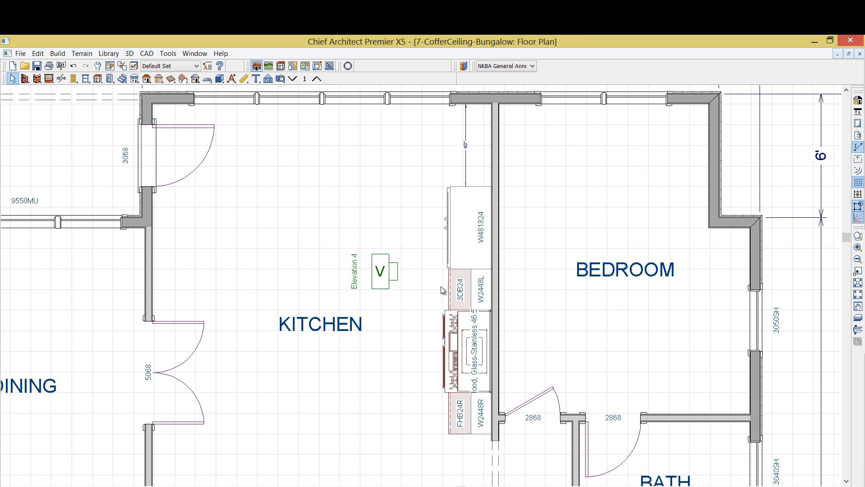
scroll(396, 312, "down", 1)
middle_click_drag(406, 354, 407, 283)
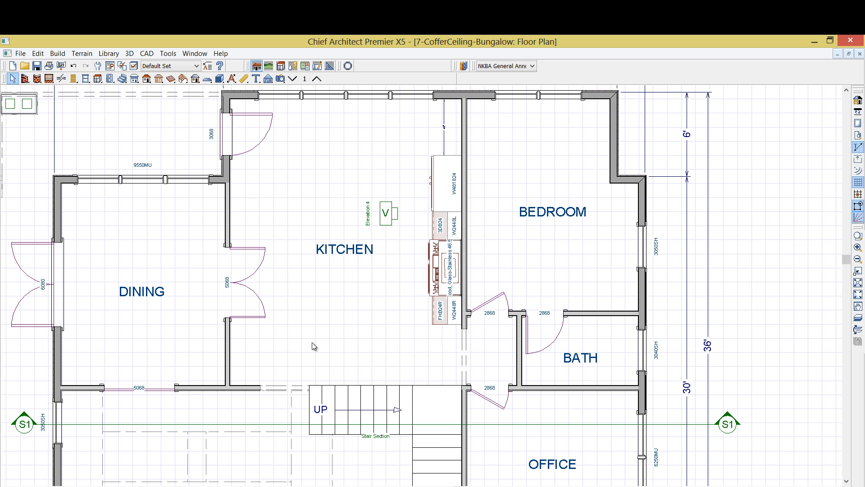
Rename the kitchen's wall elevation camera to "Kitchen Wall Elev." in its specification.
left_click(386, 217)
double_click(385, 219)
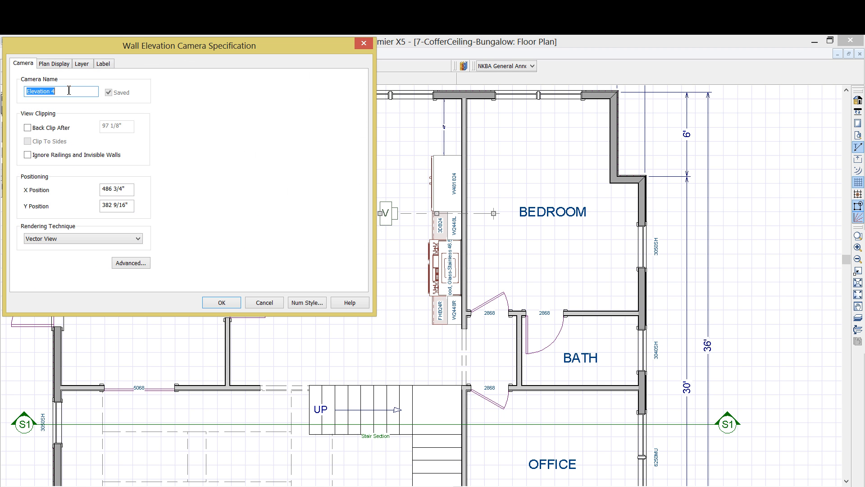
type("Kitchen Wll")
key("BackSpace")
key("BackSpace")
type("all Elev.")
Display the elevation camera as a callout in plan with the callout label A.
left_click(45, 64)
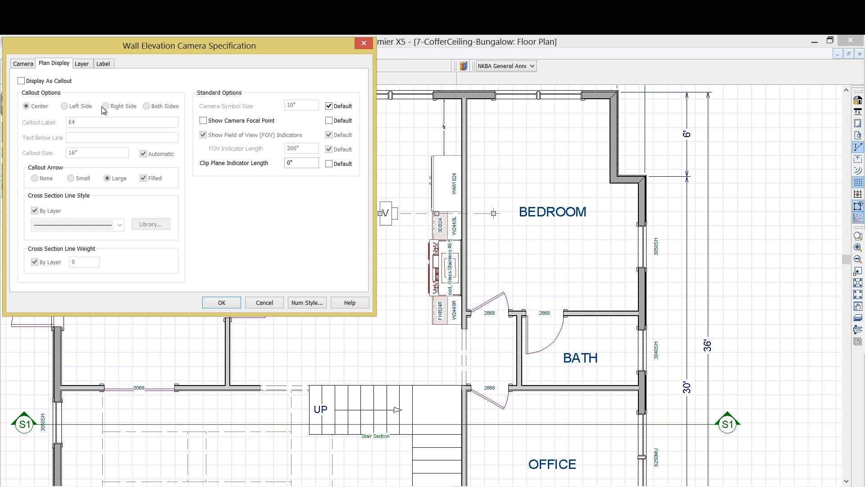
left_click(21, 82)
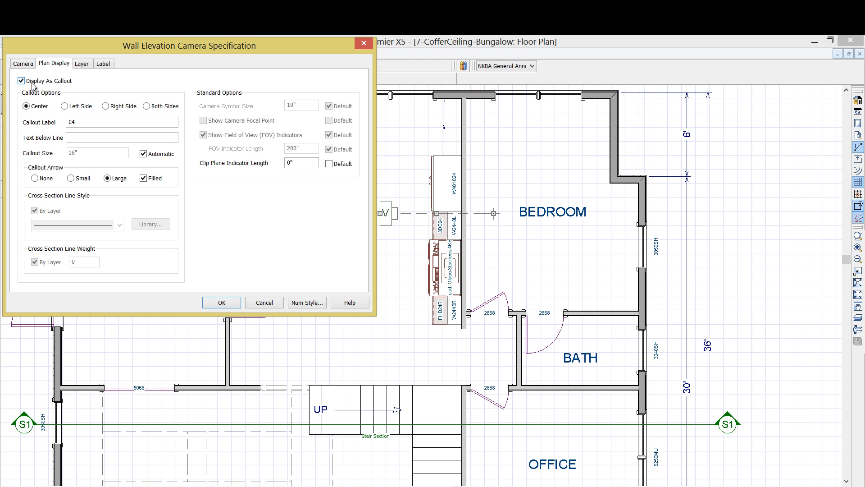
double_click(76, 122)
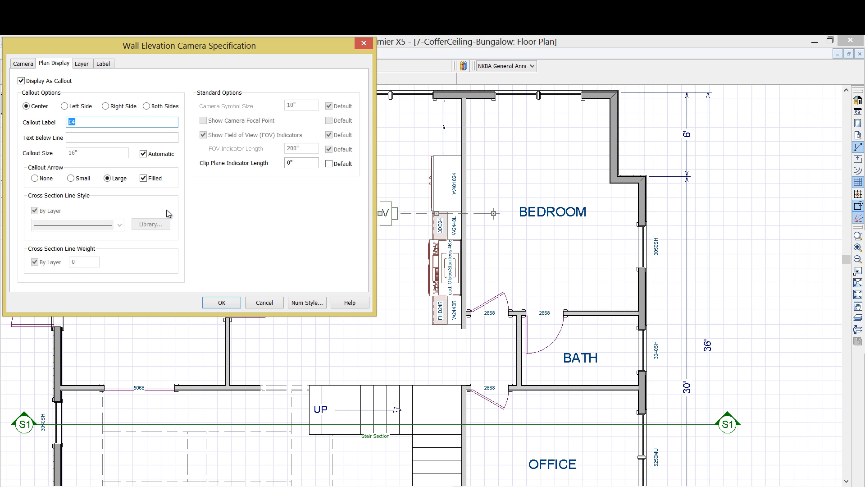
type("A")
left_click(221, 302)
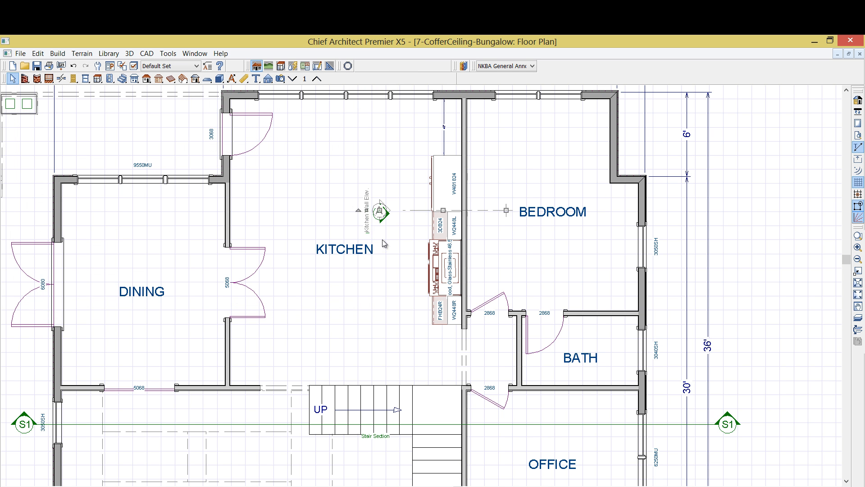
Move the Kitchen Wall Elev. callout closer to the cabinets on the range wall.
scroll(384, 235, "up", 3)
left_click_drag(377, 199, 406, 198)
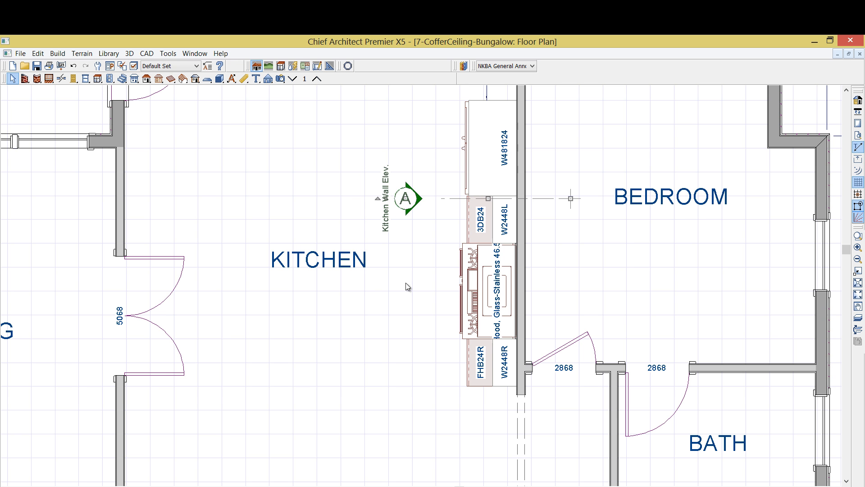
scroll(403, 288, "down", 1)
left_click(404, 288)
scroll(403, 288, "down", 2)
middle_click_drag(403, 288, 417, 311)
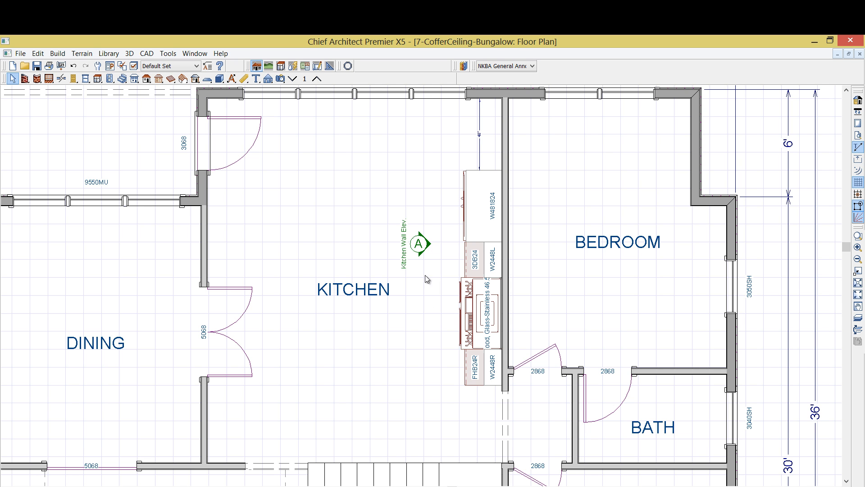
left_click(420, 247)
left_click_drag(420, 249, 435, 244)
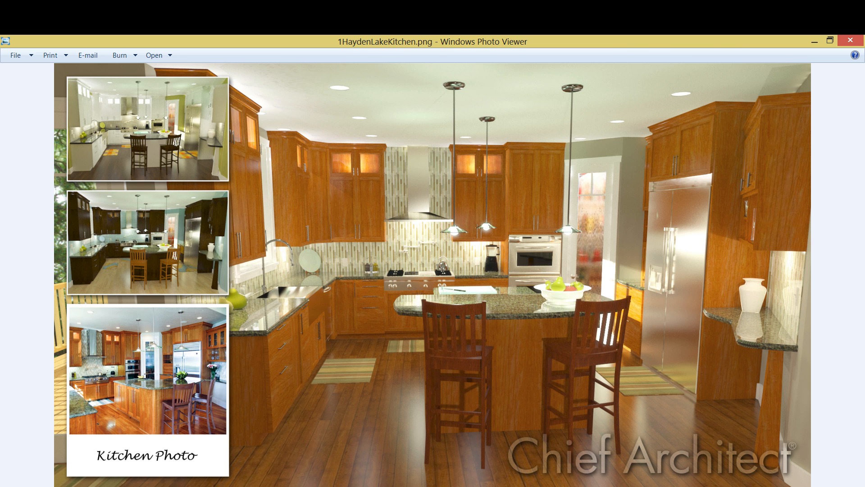
Look at the next sample kitchen rendering in Windows Photo Viewer, close it, and return to the floor plan.
key("Right")
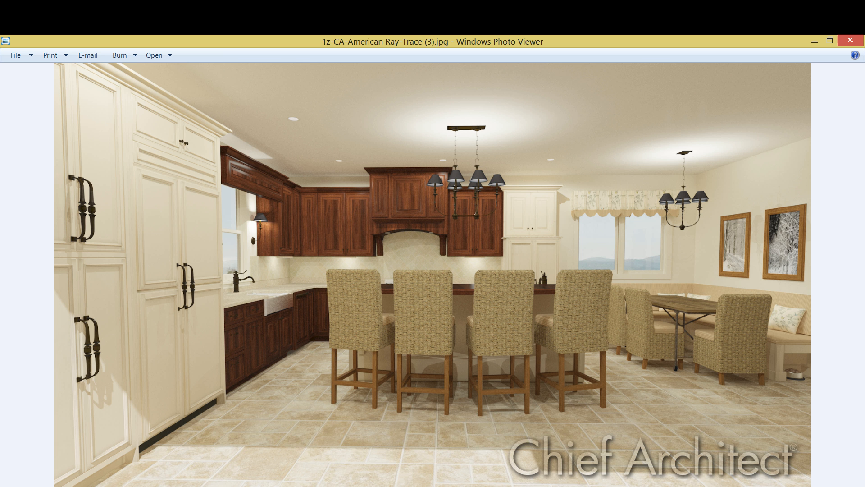
left_click(850, 42)
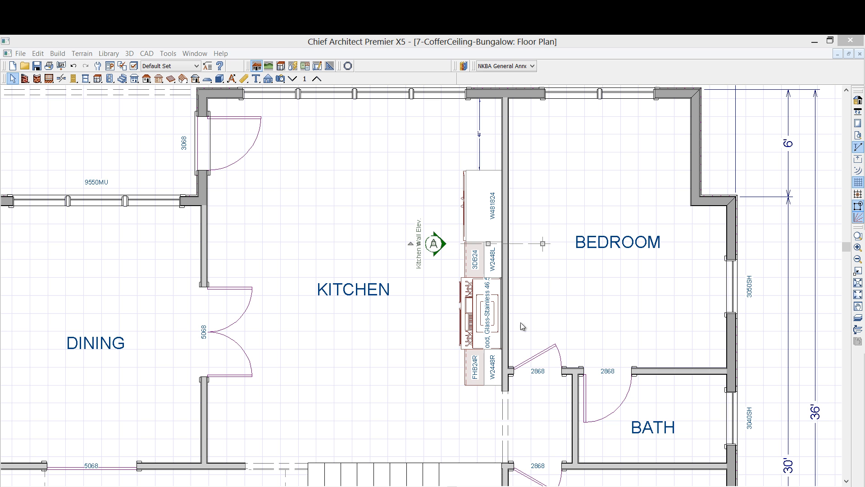
Place the Island-Modern-Sink-Bungalow block from the ~Modern-Bungalow Kitchen library folder in the middle of the kitchen.
left_click(465, 65)
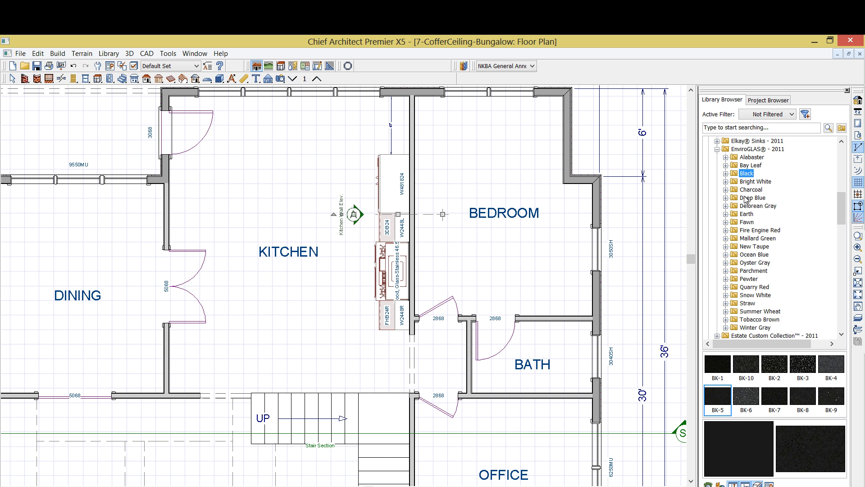
left_click_drag(840, 215, 842, 300)
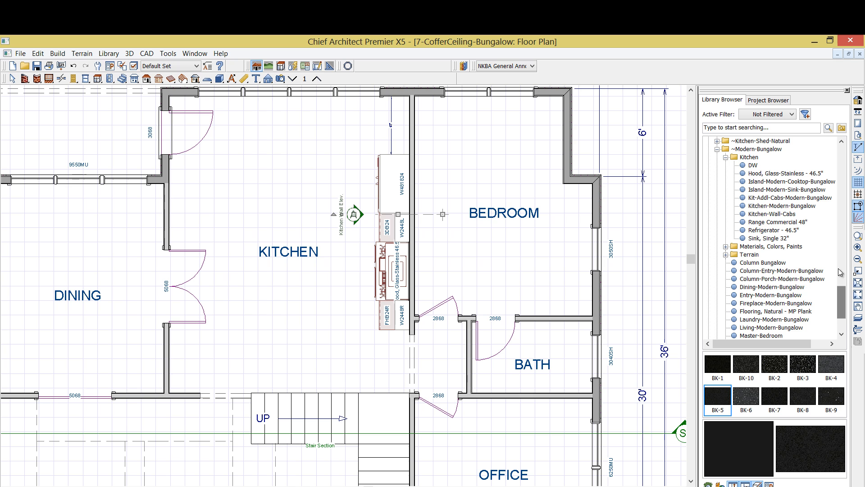
left_click(750, 157)
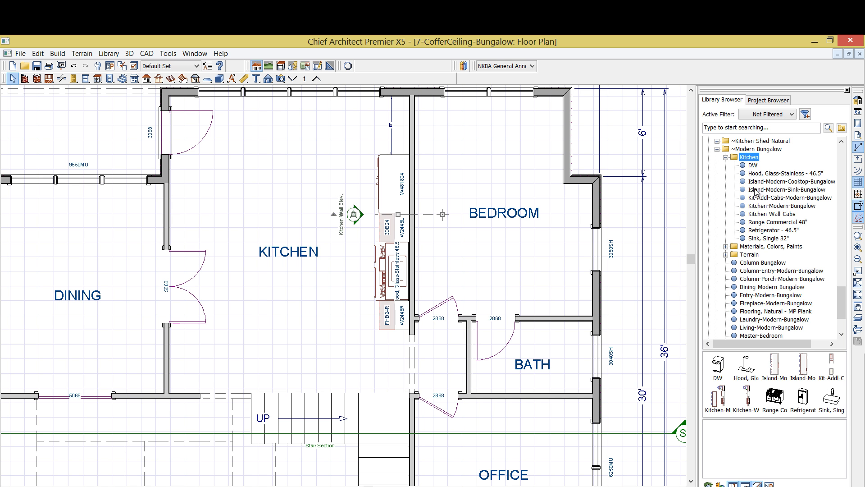
left_click(783, 189)
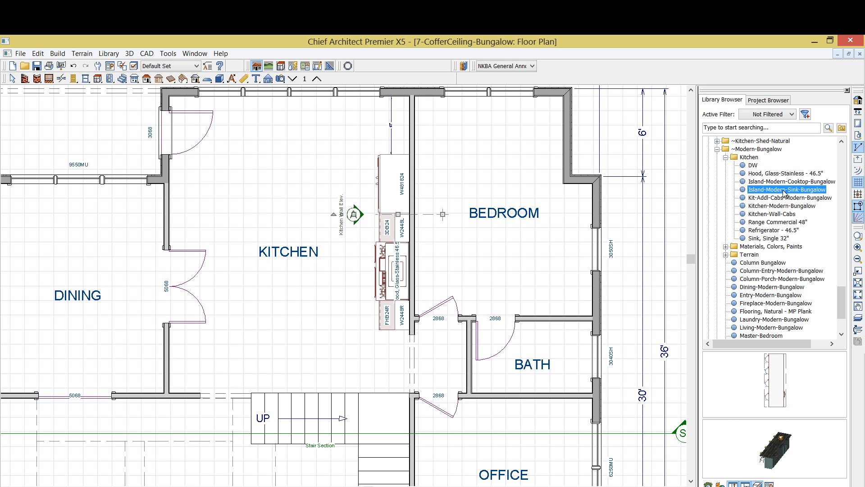
left_click(778, 400)
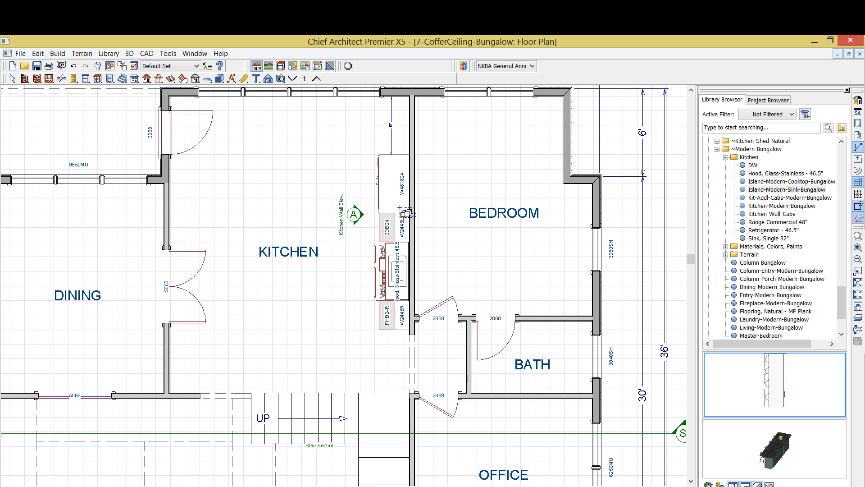
left_click(311, 236)
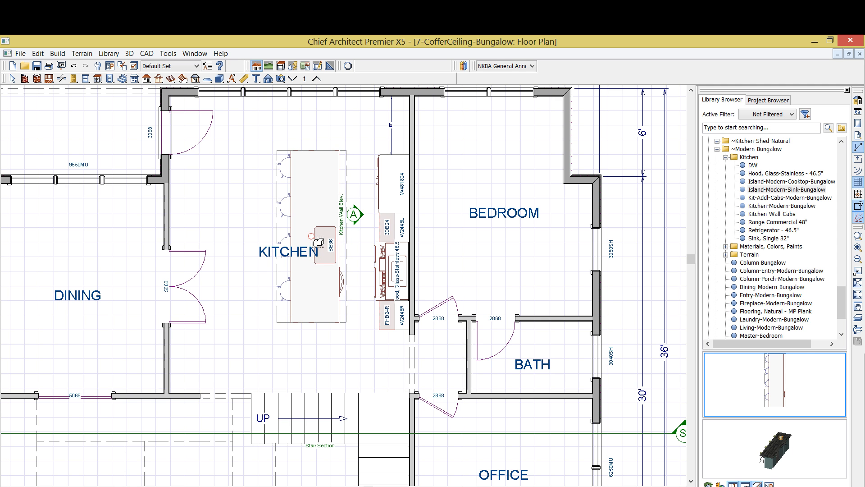
Set the clearance between the sink island and the range to 42".
scroll(311, 236, "up", 2)
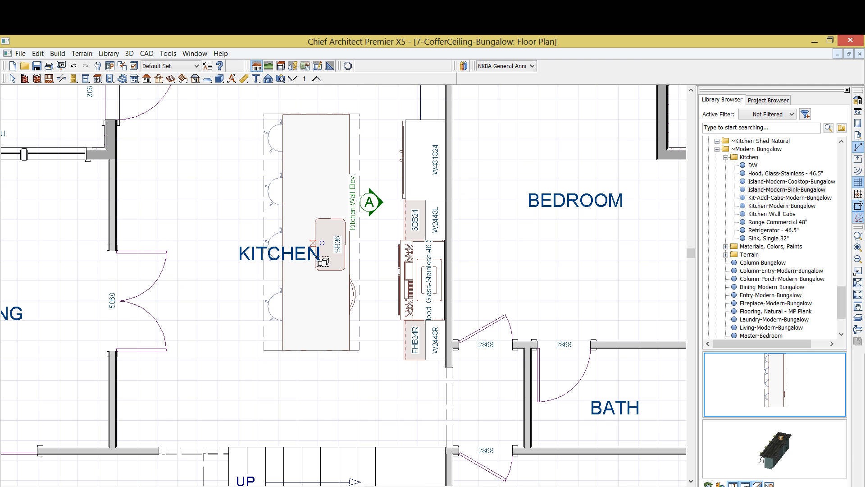
left_click(318, 293)
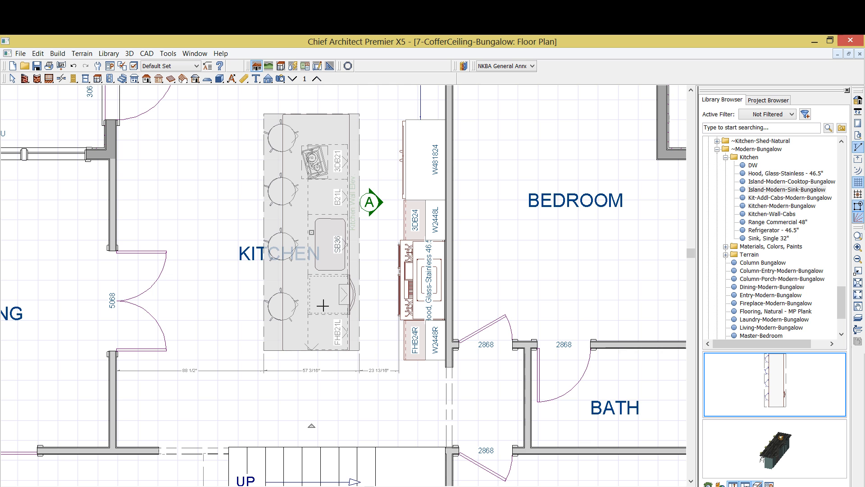
scroll(334, 370, "up", 1)
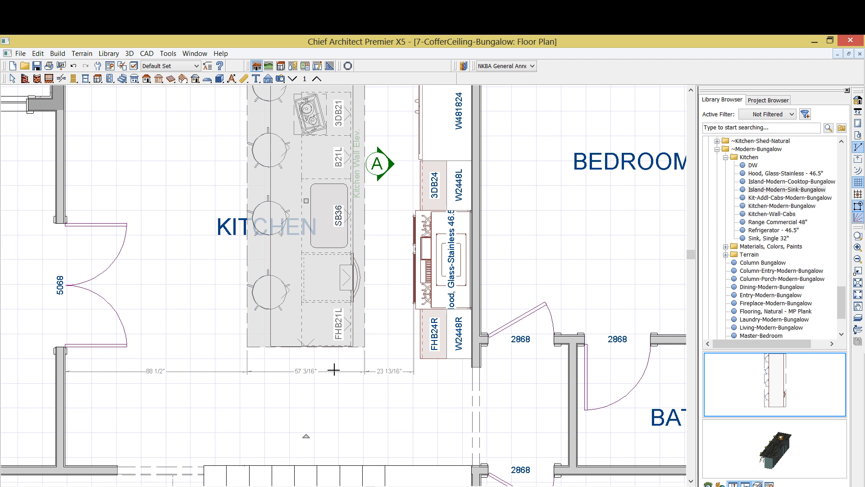
left_click(387, 374)
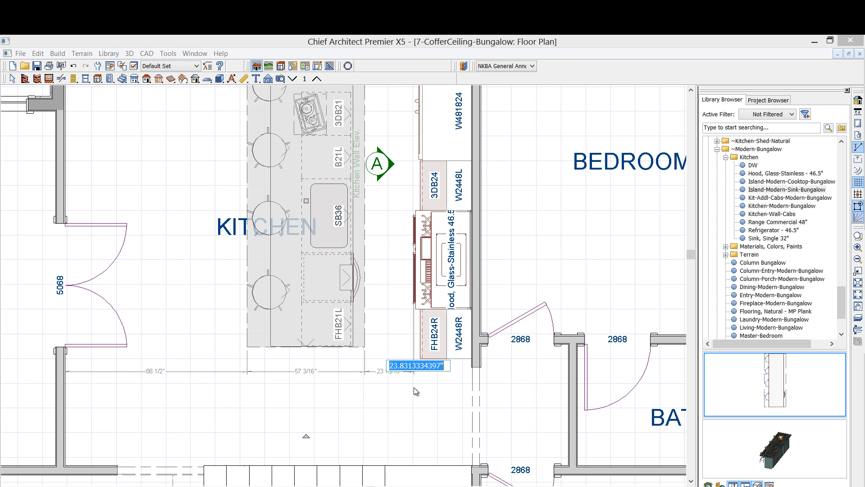
type("48")
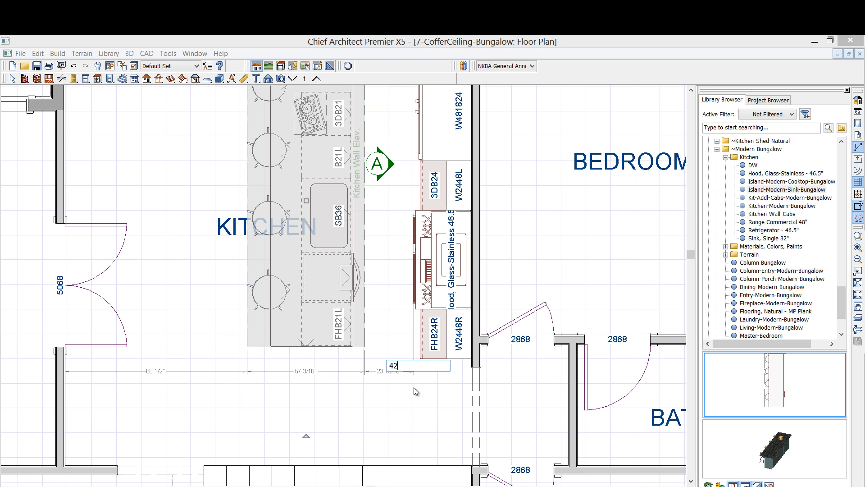
key("Return")
Place the Kitchen-Bench-Nook block from the library temporarily in the bedroom, near its window wall.
scroll(412, 361, "down", 3)
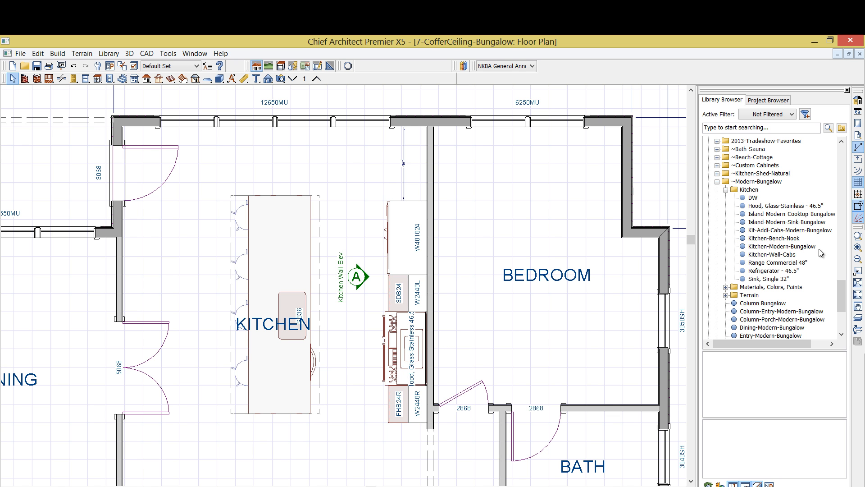
left_click(773, 238)
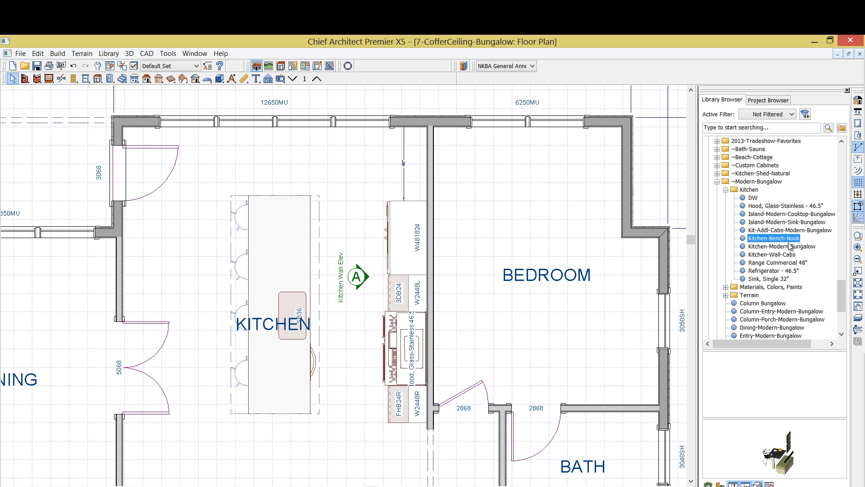
left_click(531, 185)
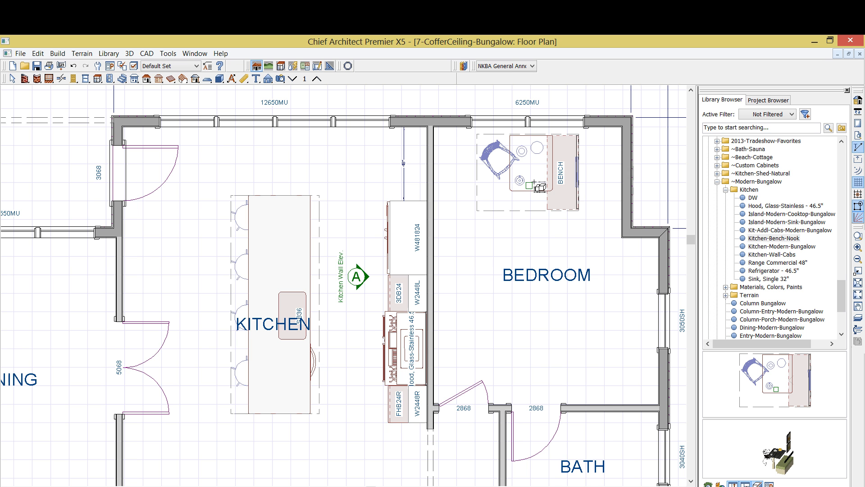
scroll(534, 186, "up", 1)
scroll(532, 186, "up", 2)
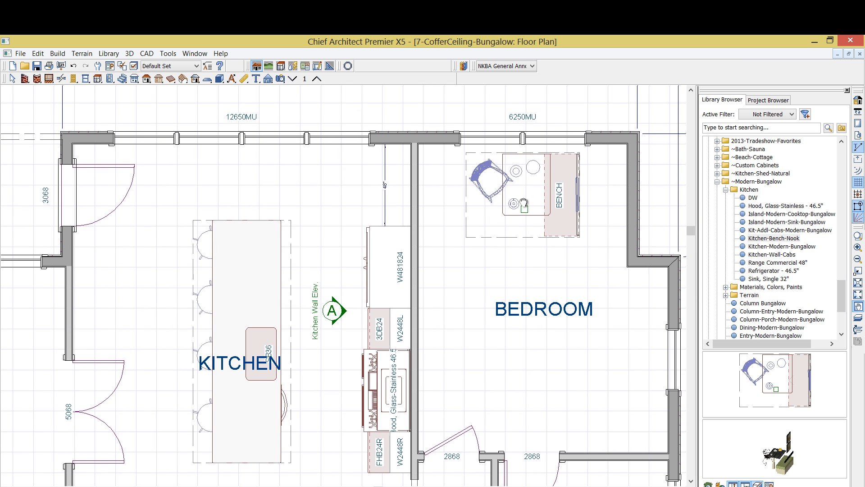
Move the bench nook from the bedroom into the kitchen corner between the window wall and the refrigerator.
left_click(530, 192)
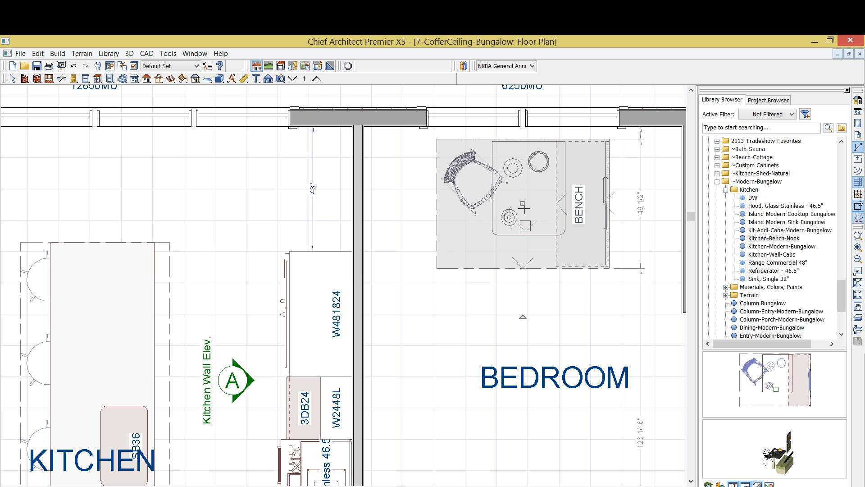
left_click_drag(522, 208, 268, 187)
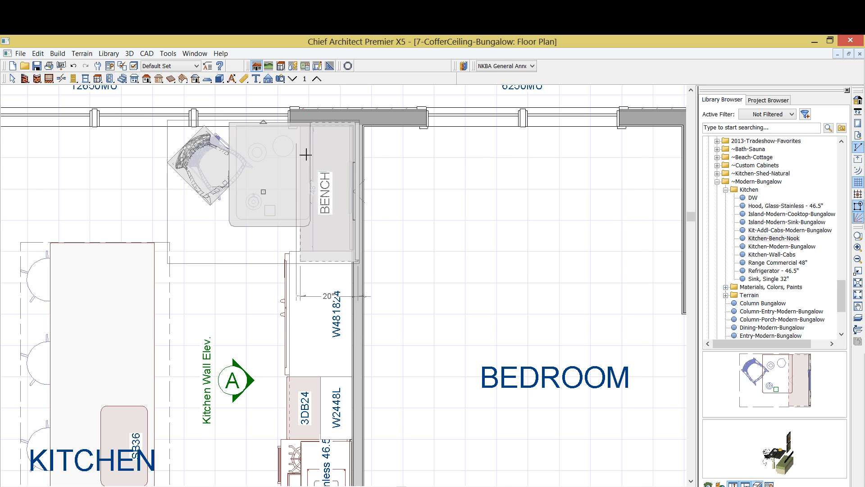
scroll(302, 154, "up", 1)
left_click_drag(261, 192, 280, 198)
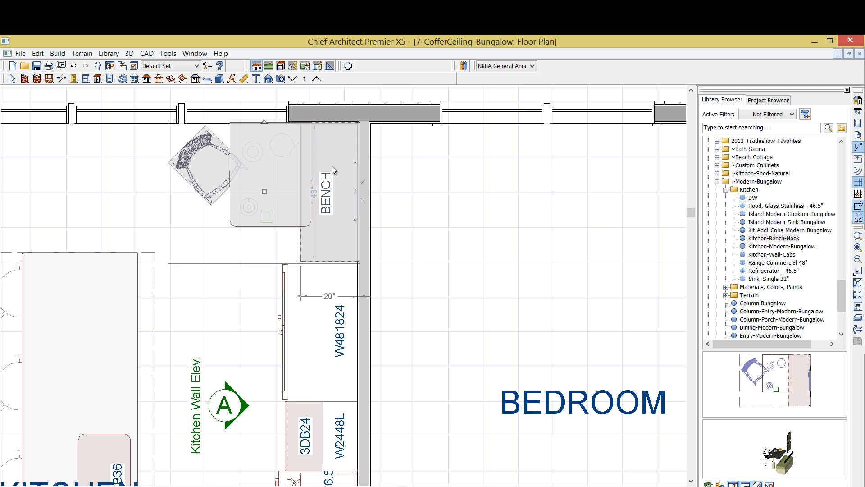
key("Escape")
Create a perspective floor overview of the house and examine the kitchen with its island and bench nook.
scroll(334, 166, "down", 5)
middle_click_drag(405, 234, 439, 201)
key("Escape")
scroll(434, 203, "down", 5)
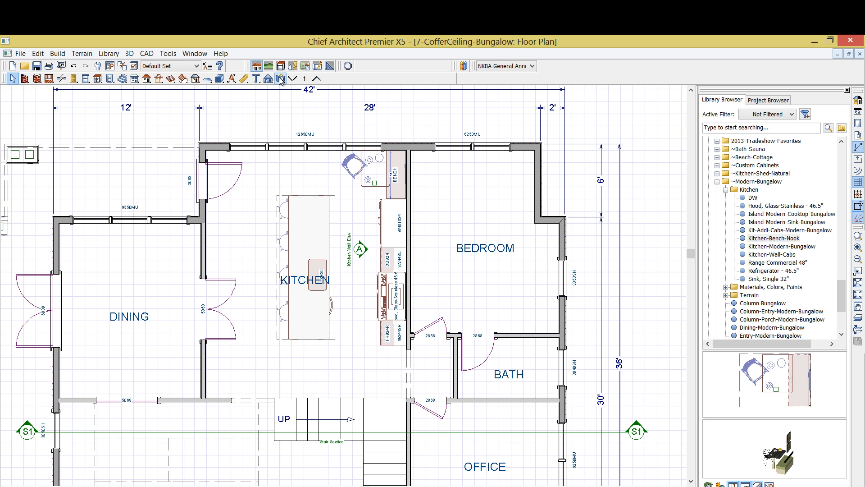
left_click(280, 79)
left_click(377, 78)
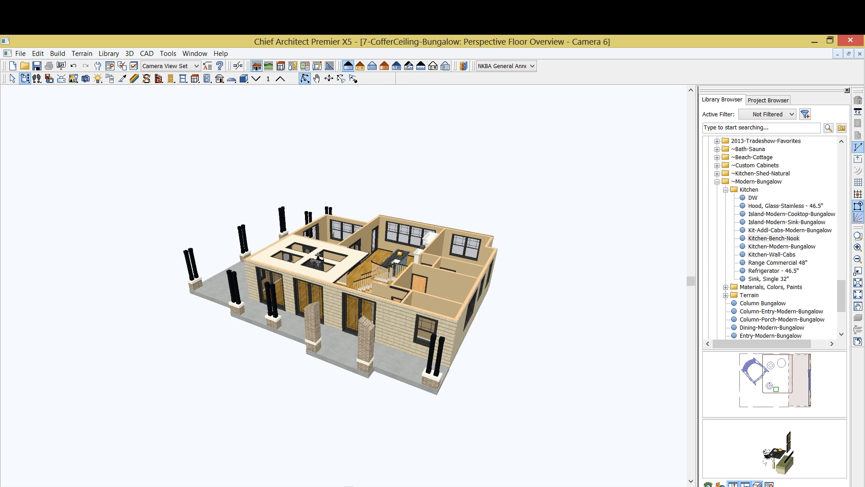
left_click_drag(299, 235, 506, 260)
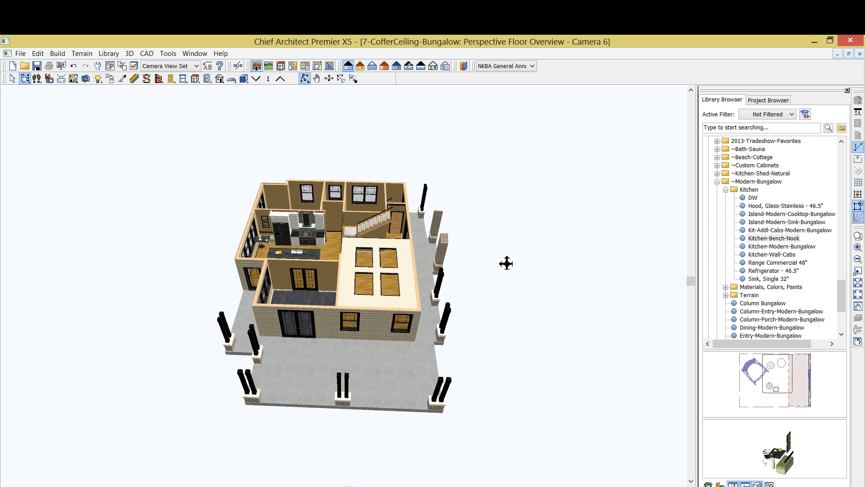
scroll(269, 242, "up", 5)
scroll(269, 242, "up", 8)
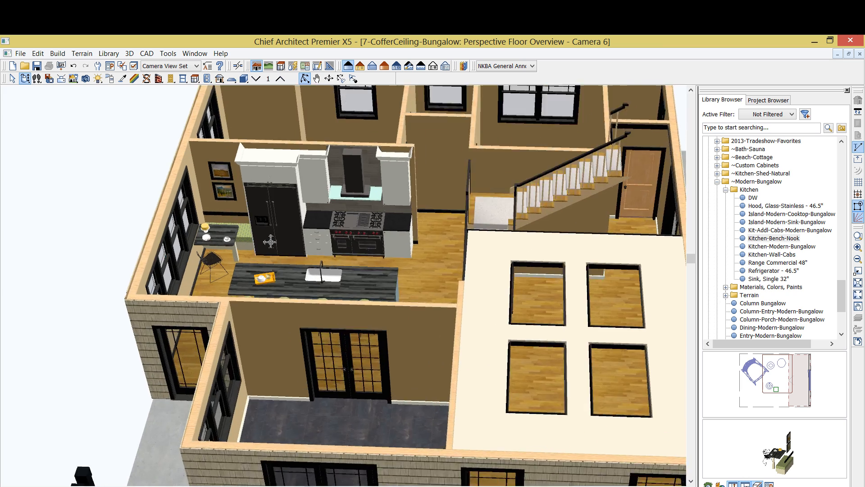